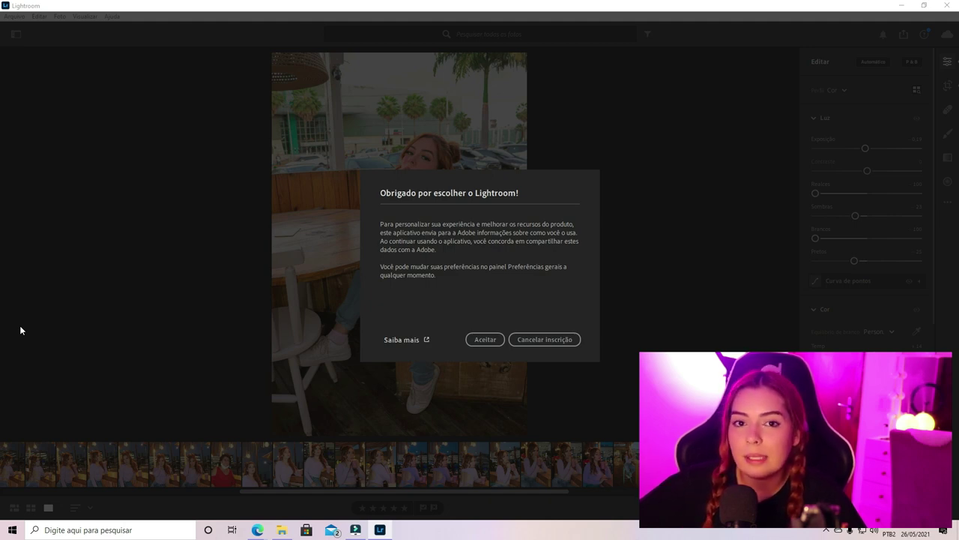
# - Accept (Aceitar) Lightroom's data-sharing notice to dismiss the welcome dialog
pyautogui.click(530, 338)
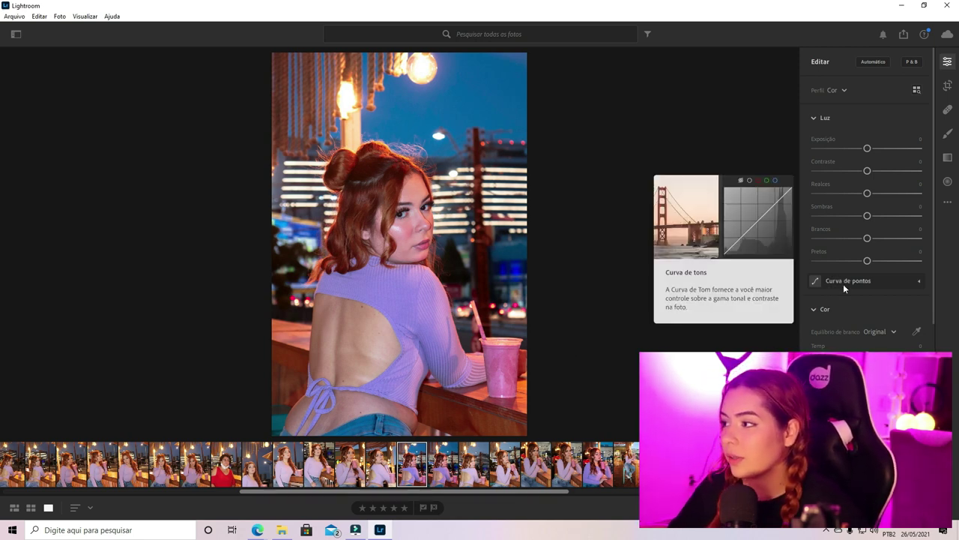
# - Compare the adjusted and unedited back-view copies, then preview neighbouring photos from the bar session
pyautogui.click(437, 473)
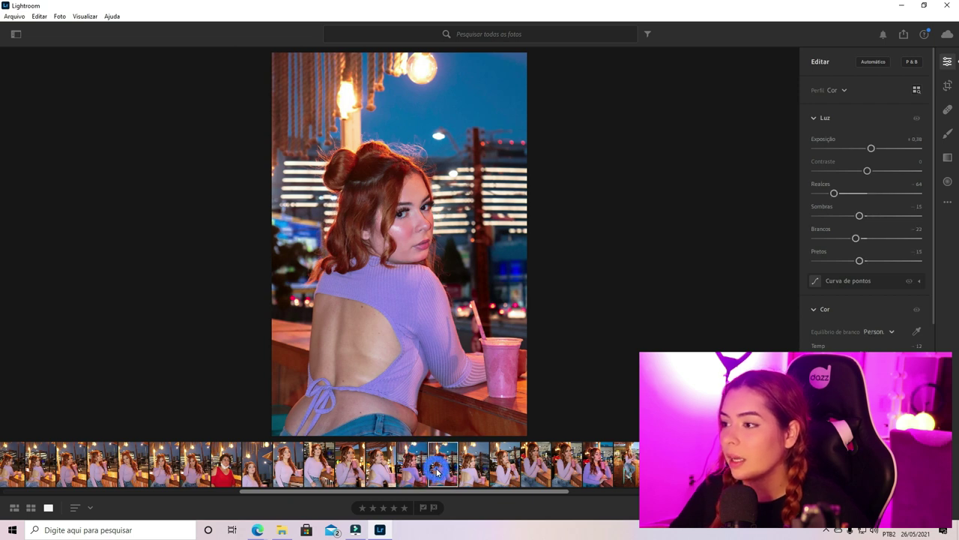
pyautogui.click(410, 471)
pyautogui.press('Right')
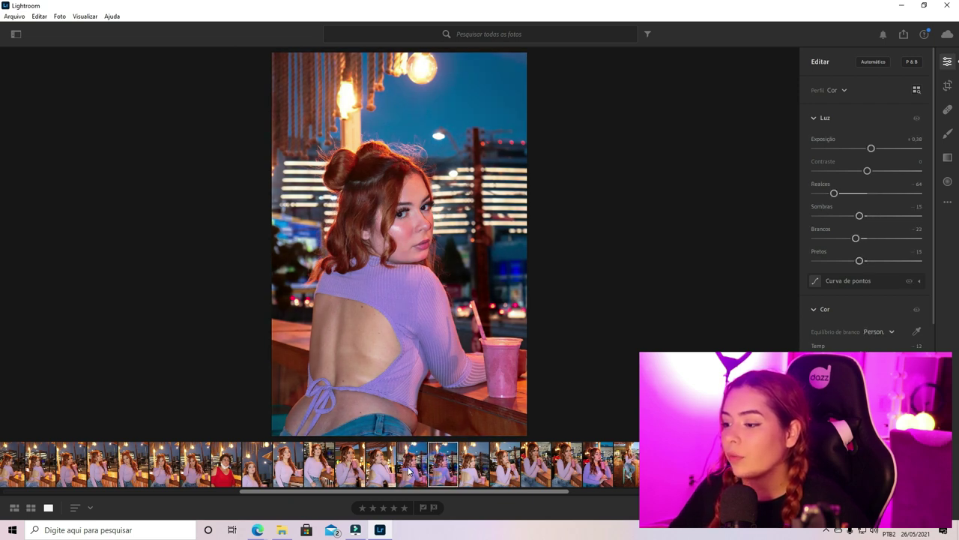
pyautogui.click(410, 470)
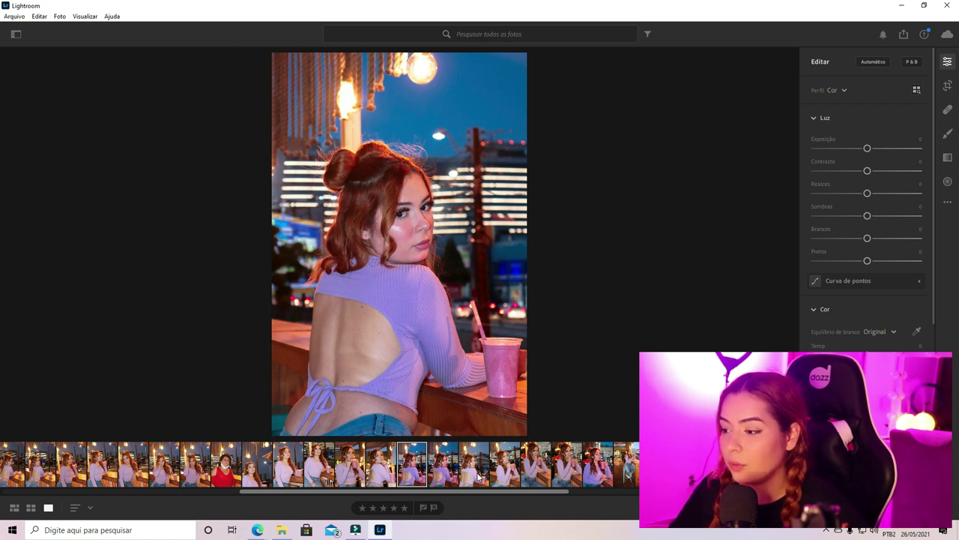
pyautogui.click(512, 471)
pyautogui.click(533, 468)
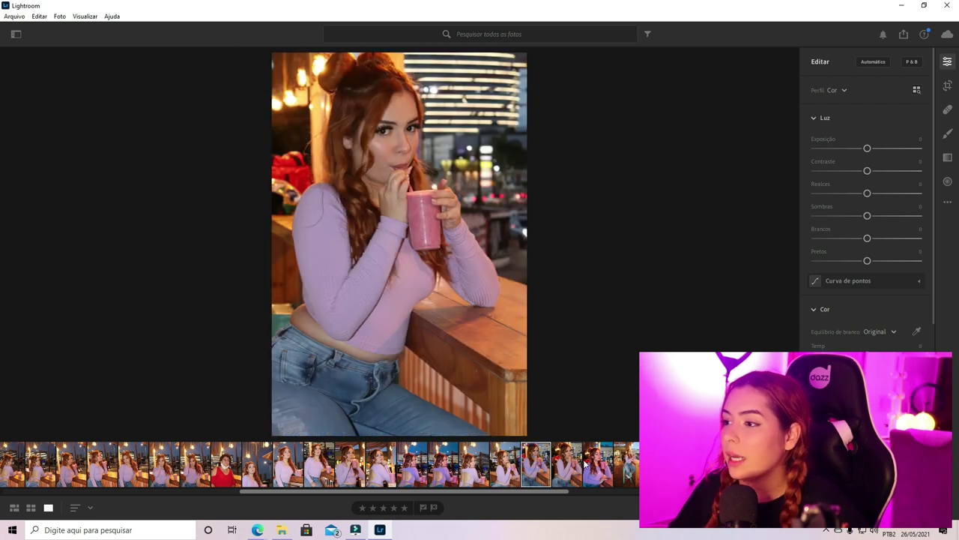
pyautogui.click(592, 464)
pyautogui.click(563, 476)
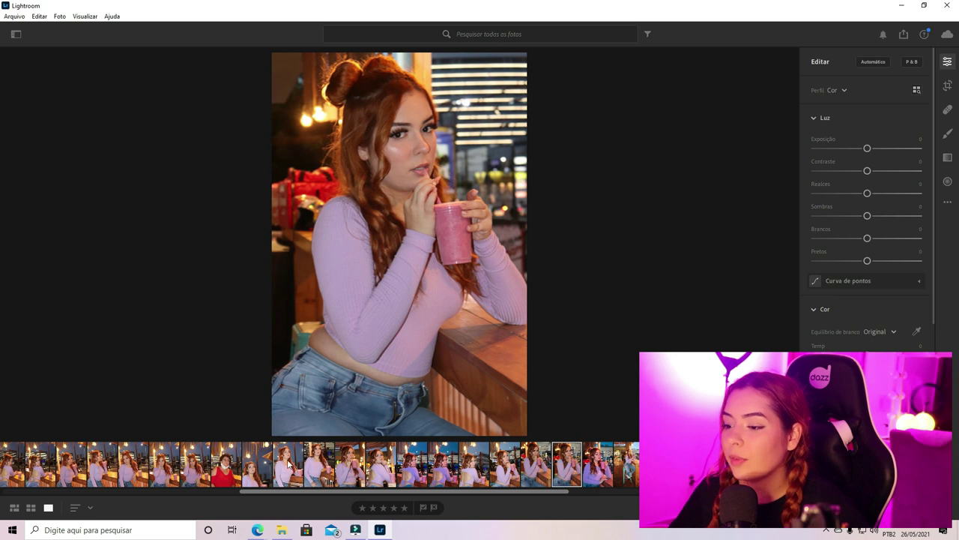
pyautogui.click(155, 465)
pyautogui.click(121, 465)
pyautogui.click(114, 465)
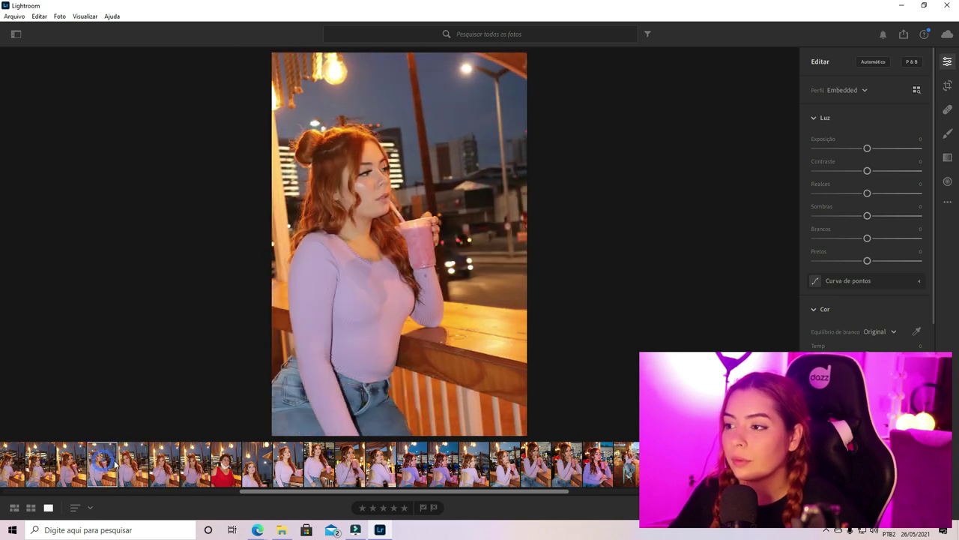
pyautogui.click(77, 472)
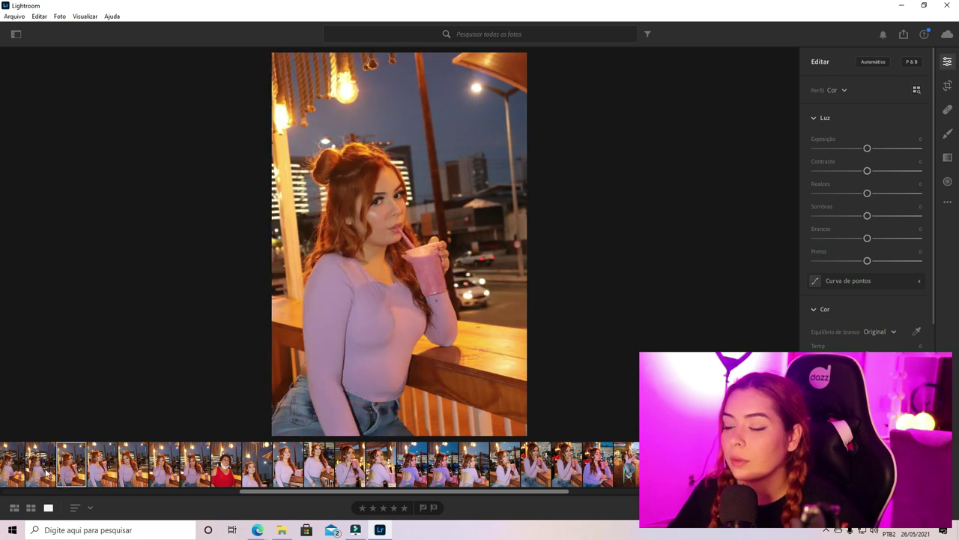
pyautogui.click(46, 472)
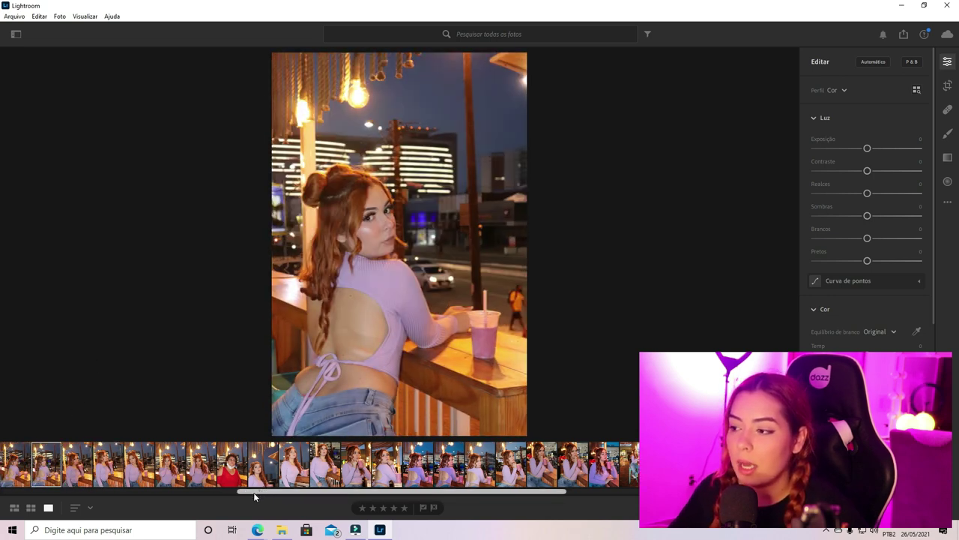
# - Scroll the filmstrip back and compare photos near the start of the session
pyautogui.moveTo(255, 496); pyautogui.dragTo(190, 496)
pyautogui.click(143, 462)
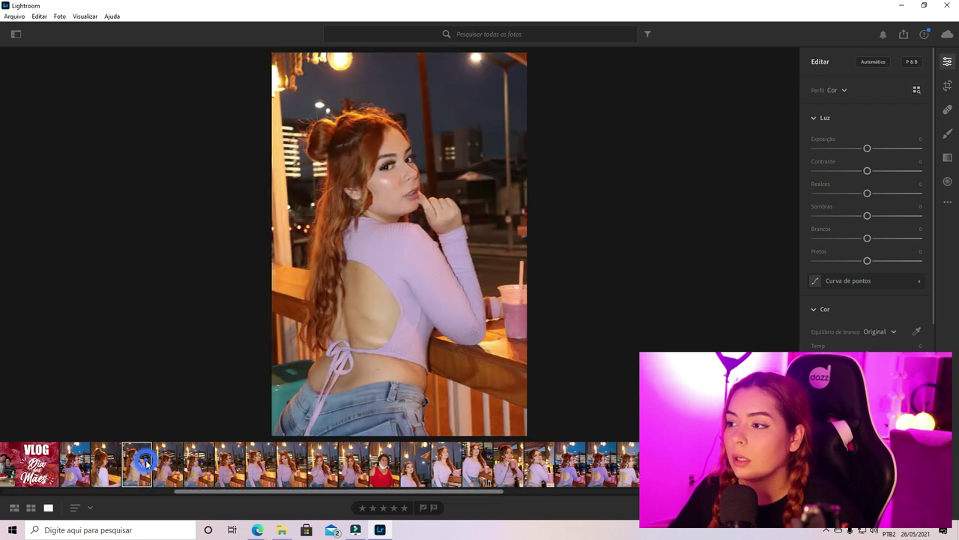
pyautogui.click(167, 463)
pyautogui.click(137, 464)
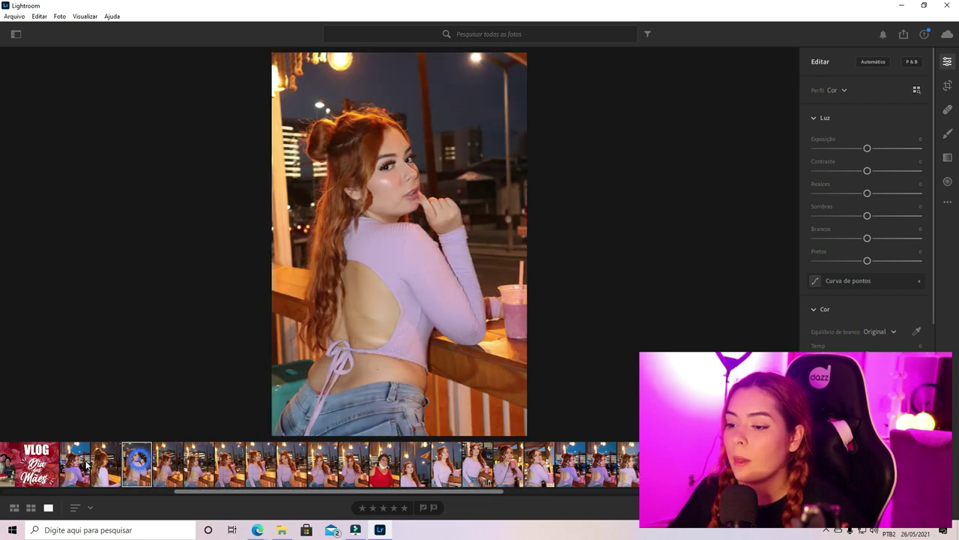
pyautogui.click(105, 463)
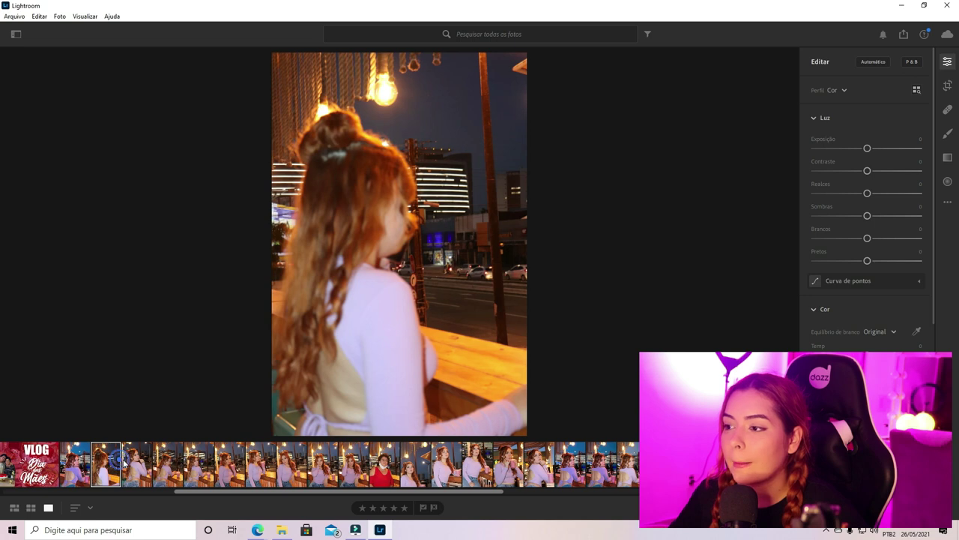
pyautogui.click(133, 462)
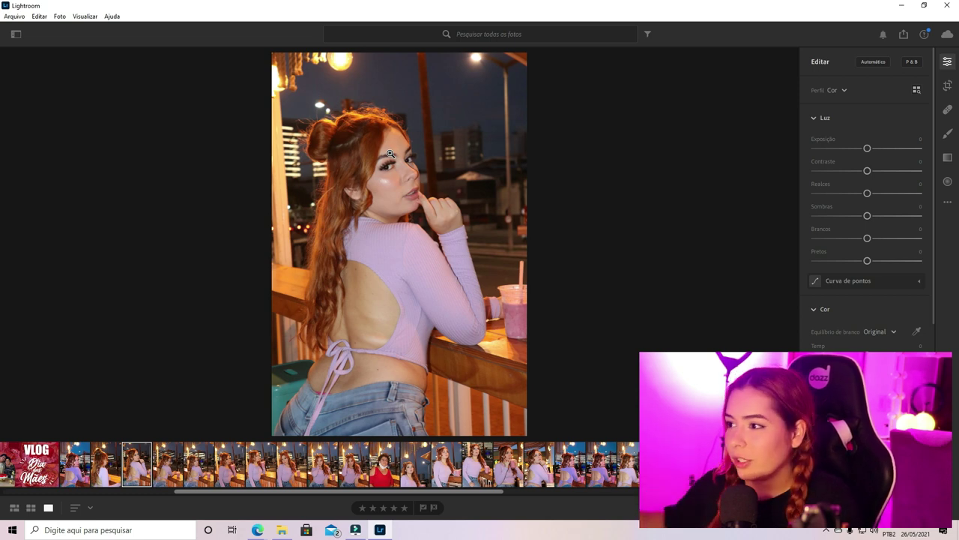
pyautogui.click(345, 465)
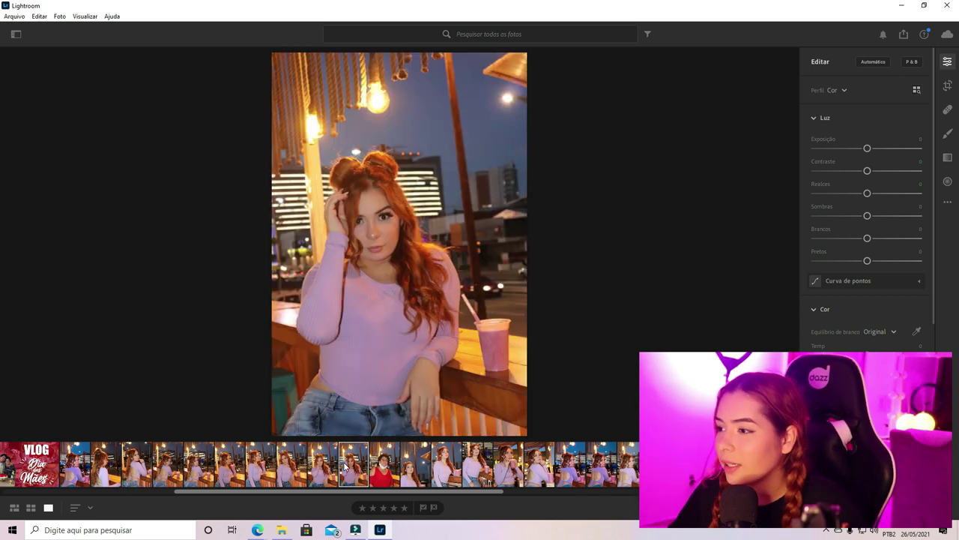
pyautogui.click(239, 474)
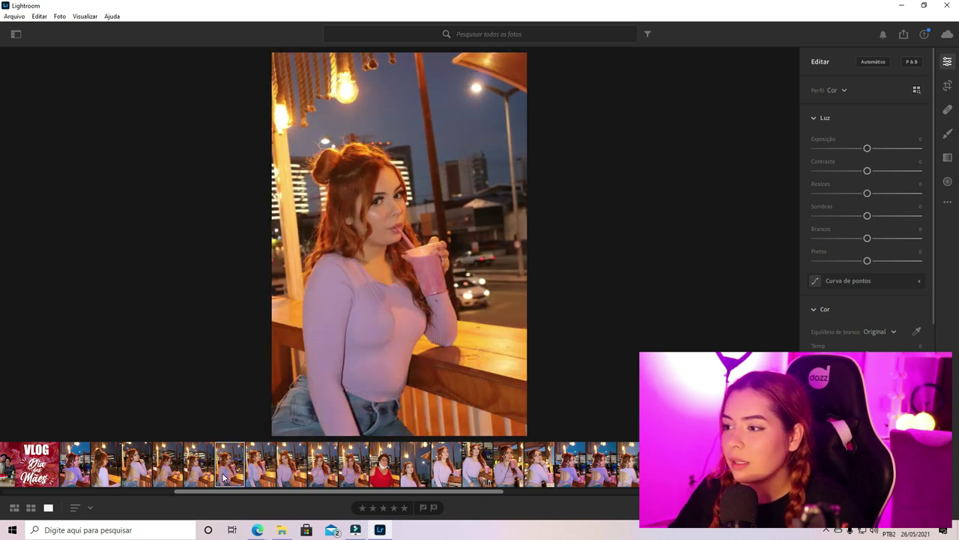
pyautogui.click(211, 475)
pyautogui.click(166, 475)
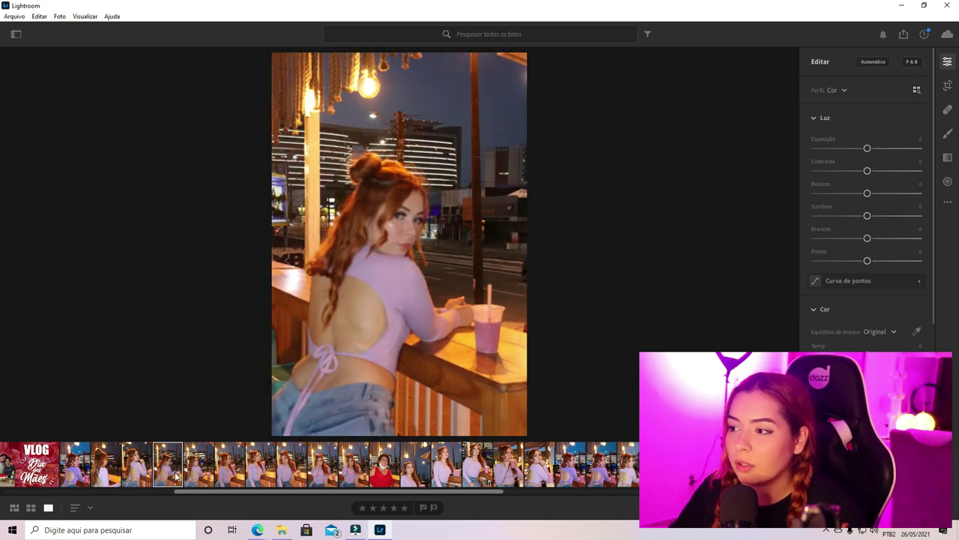
pyautogui.click(199, 466)
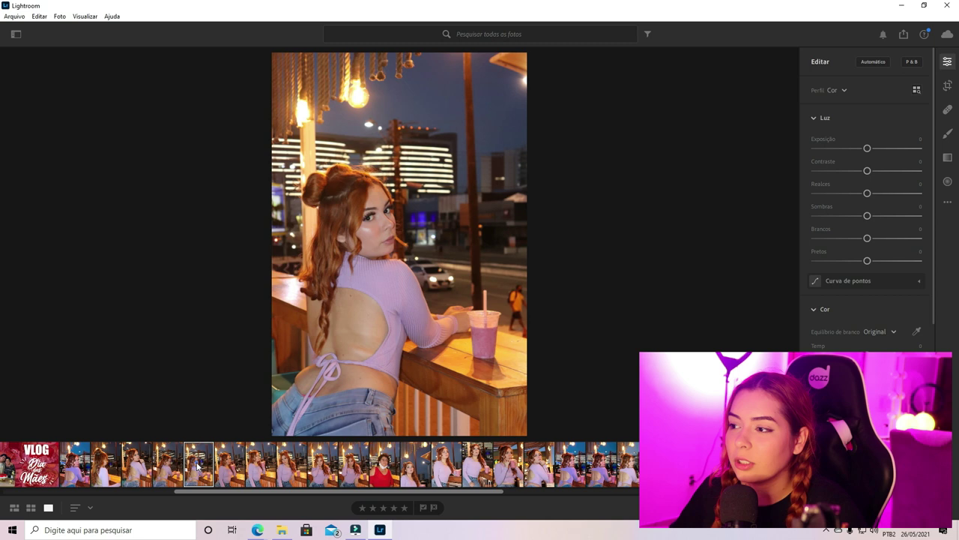
pyautogui.click(126, 458)
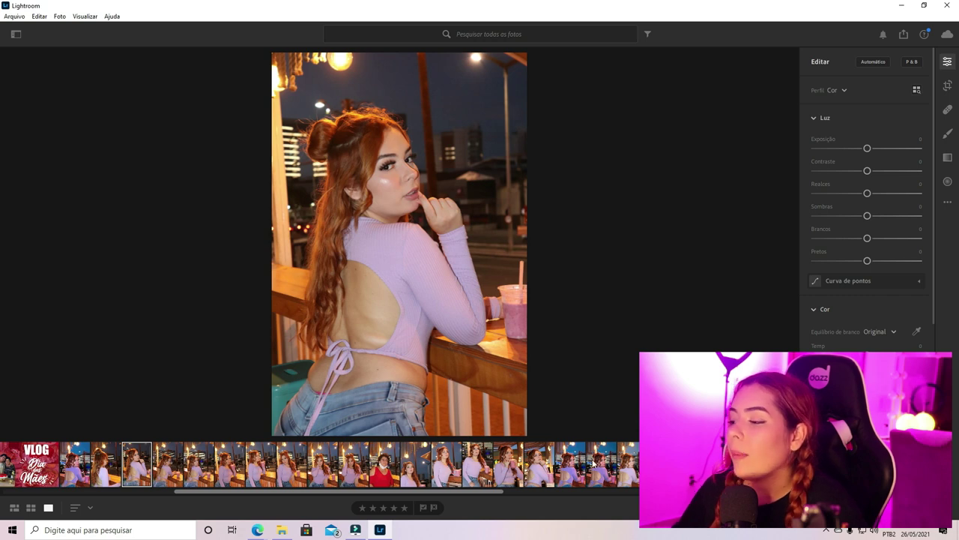
pyautogui.press('Left')
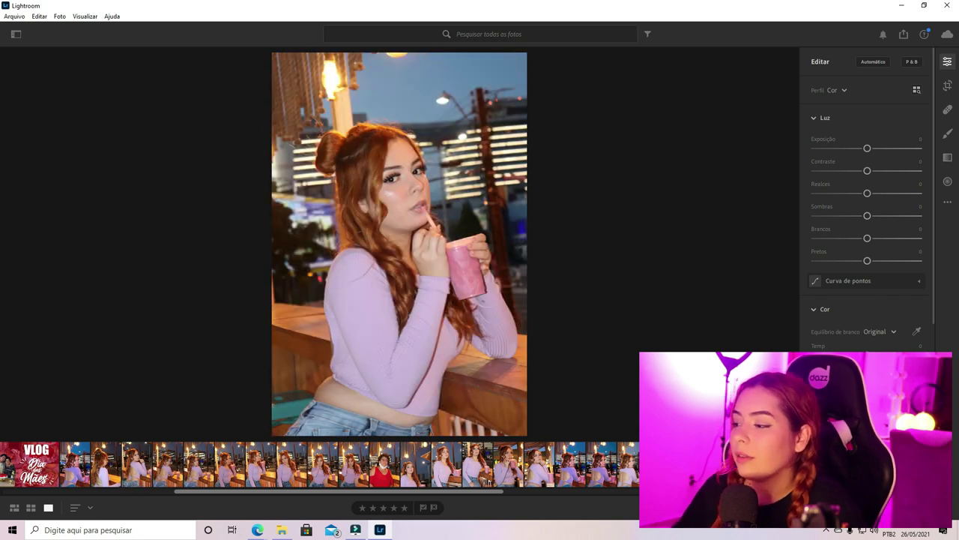
pyautogui.press('Left')
pyautogui.press('Left')
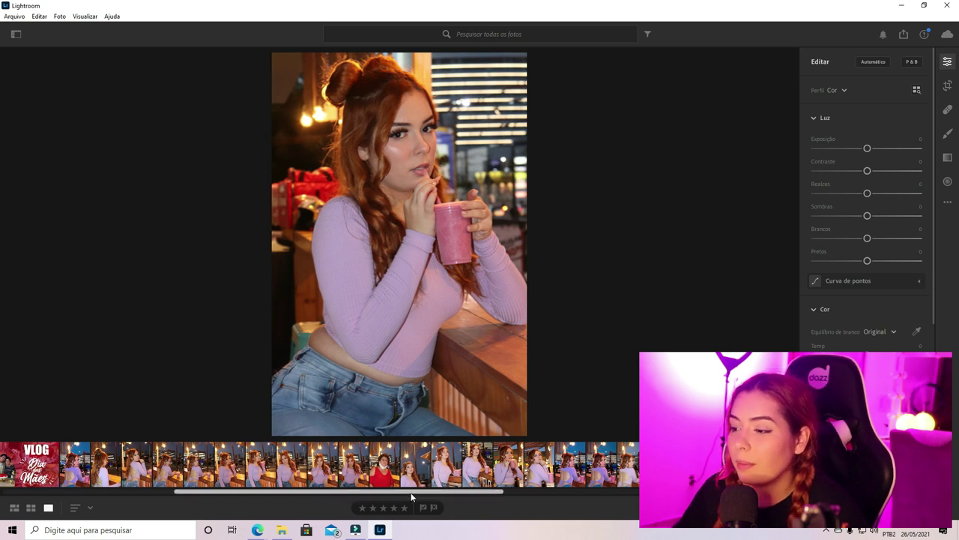
# - Skim photos further along the filmstrip, including the shots of the woman in red
pyautogui.moveTo(417, 488); pyautogui.dragTo(466, 489)
pyautogui.click(501, 459)
pyautogui.click(539, 453)
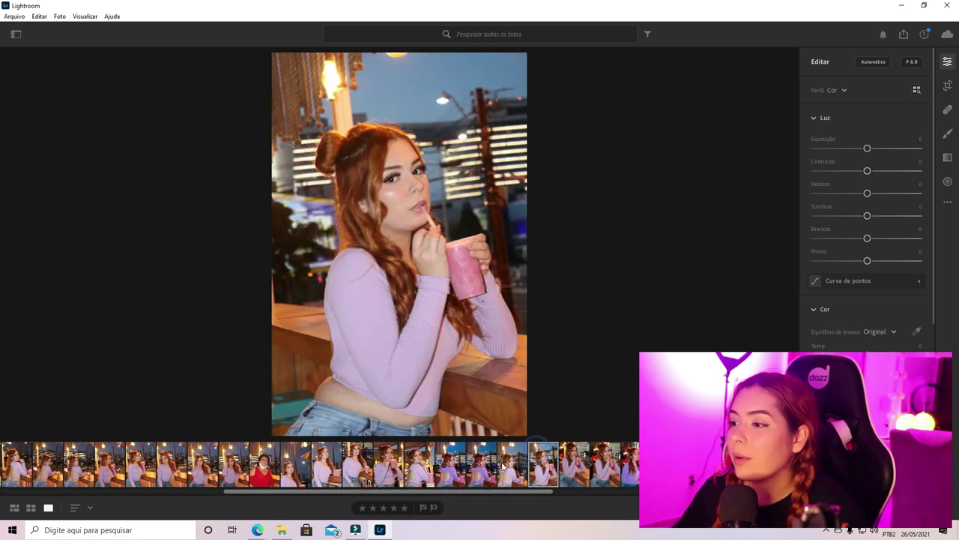
pyautogui.click(495, 465)
pyautogui.click(504, 465)
pyautogui.click(463, 467)
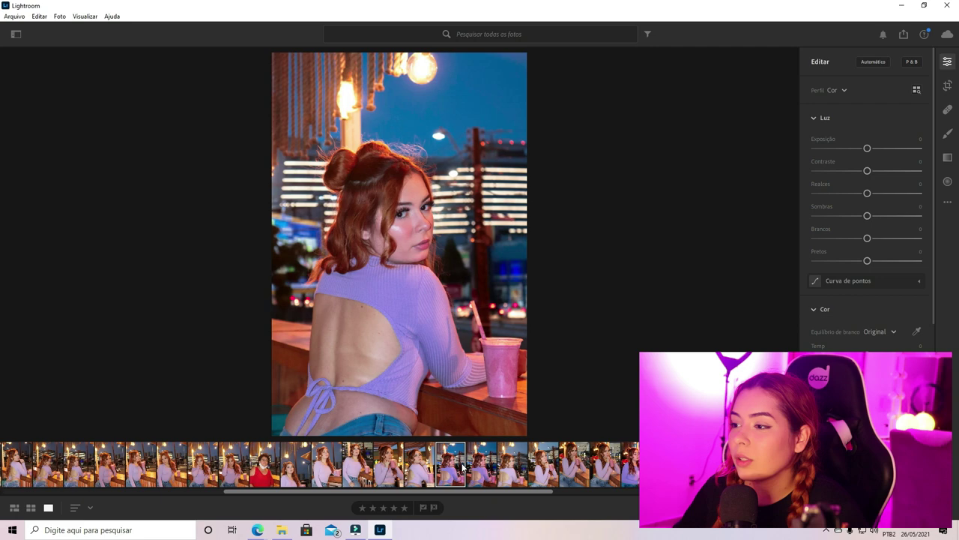
pyautogui.click(416, 470)
pyautogui.click(378, 471)
pyautogui.click(359, 470)
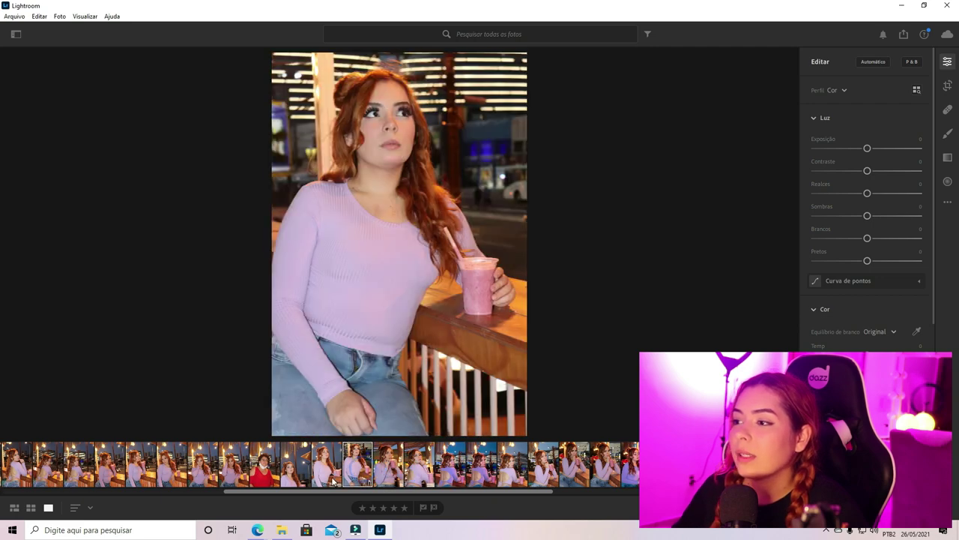
pyautogui.click(331, 479)
pyautogui.click(293, 474)
pyautogui.click(258, 459)
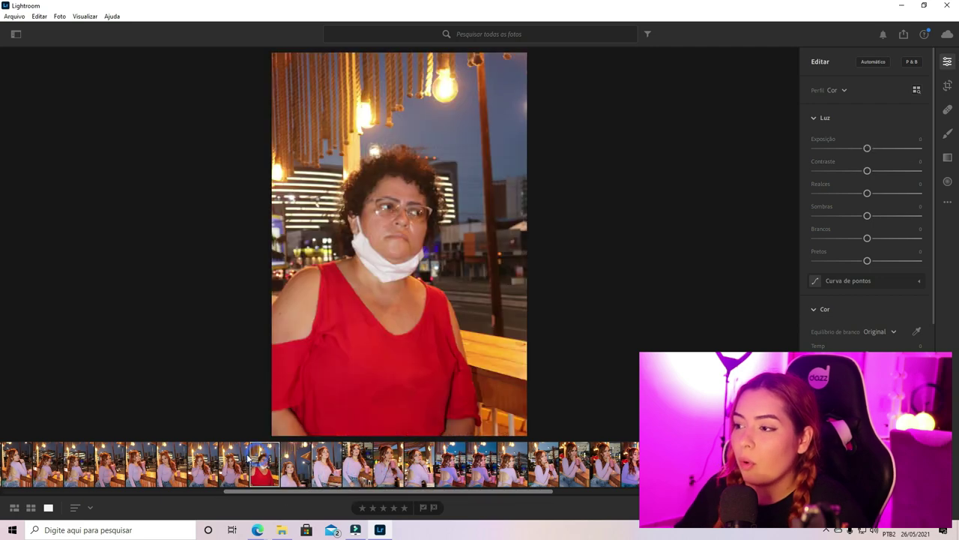
pyautogui.click(246, 458)
pyautogui.click(275, 458)
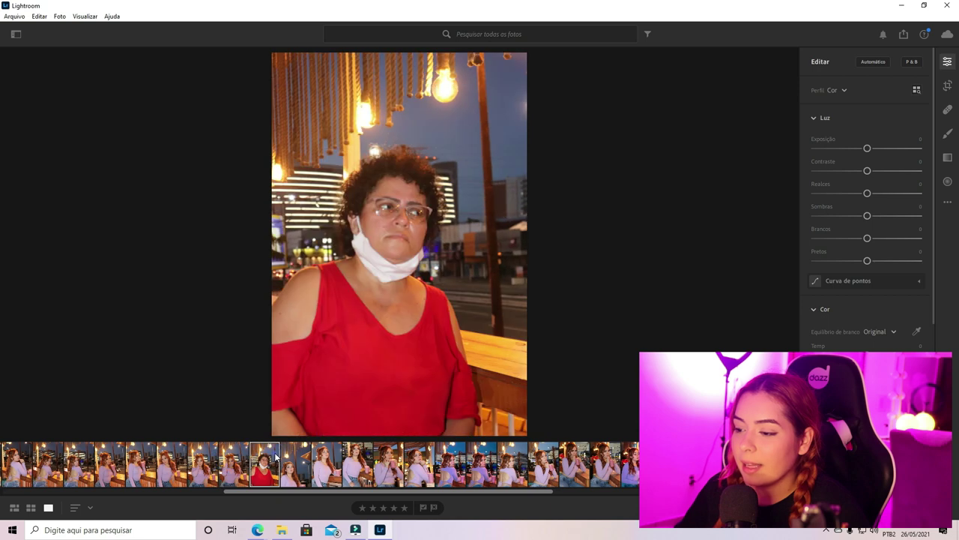
pyautogui.click(212, 470)
# - Open the back-view photo of the redhead leaning on the counter with her drink
pyautogui.moveTo(284, 492); pyautogui.dragTo(187, 495)
pyautogui.click(249, 481)
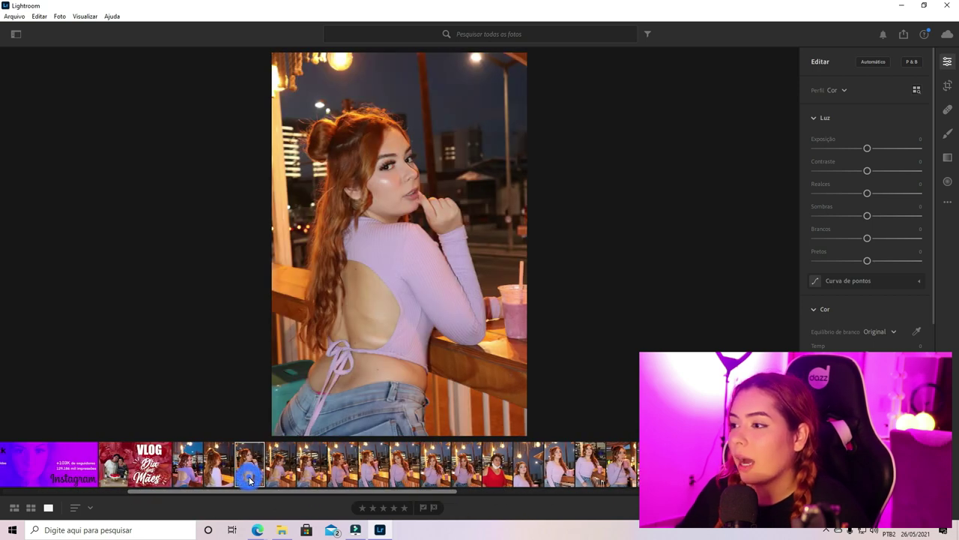
pyautogui.click(323, 466)
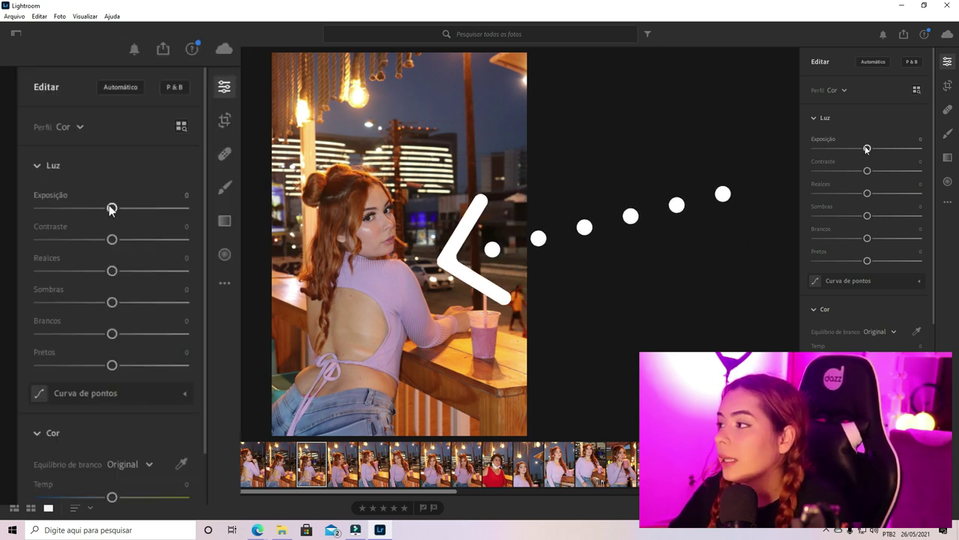
# - Drop Realces (highlights) to -100 and set Exposição to +0,38 in the Luz panel
pyautogui.moveTo(867, 148); pyautogui.dragTo(869, 150)
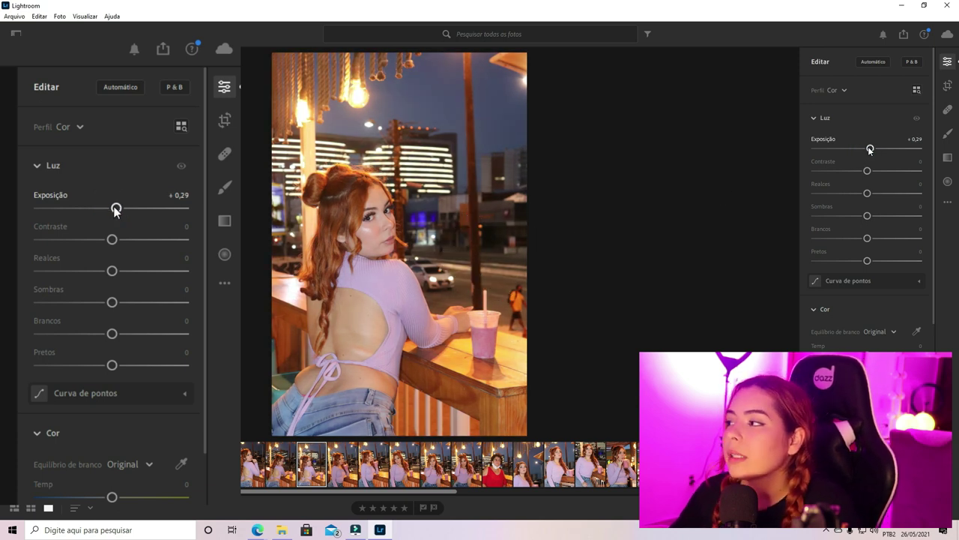
pyautogui.moveTo(869, 150)
pyautogui.mouseDown()
pyautogui.moveTo(861, 150)
pyautogui.moveTo(871, 150)
pyautogui.mouseUp()
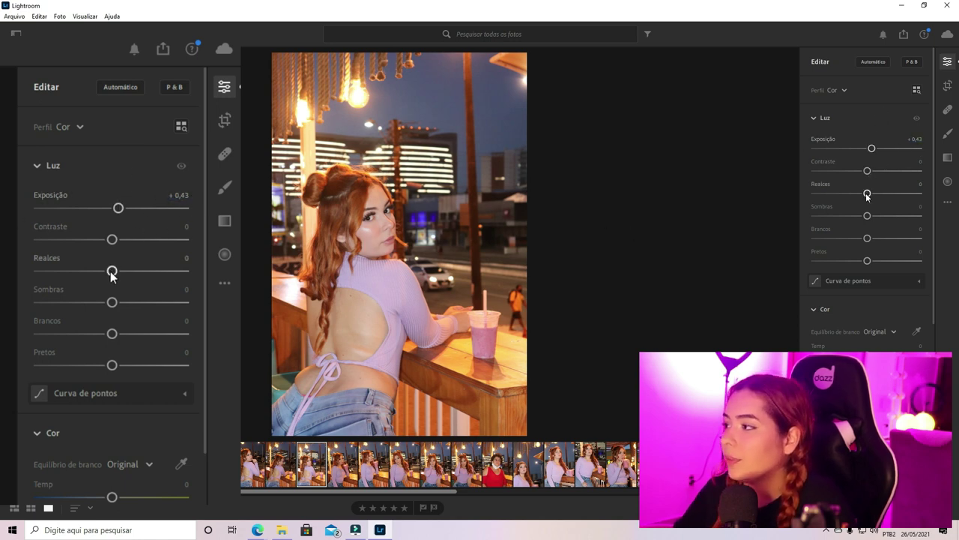
pyautogui.moveTo(111, 272); pyautogui.dragTo(63, 281)
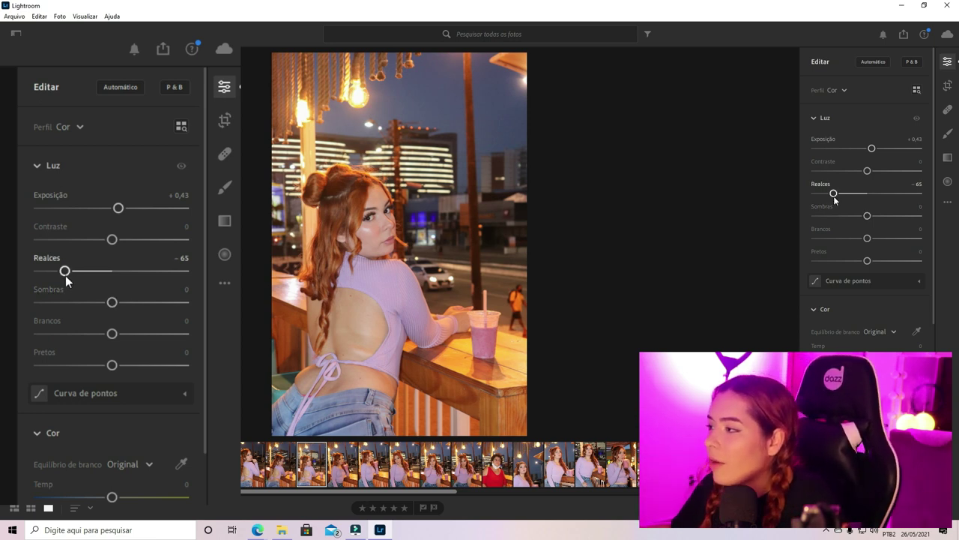
pyautogui.moveTo(65, 271); pyautogui.dragTo(0, 280)
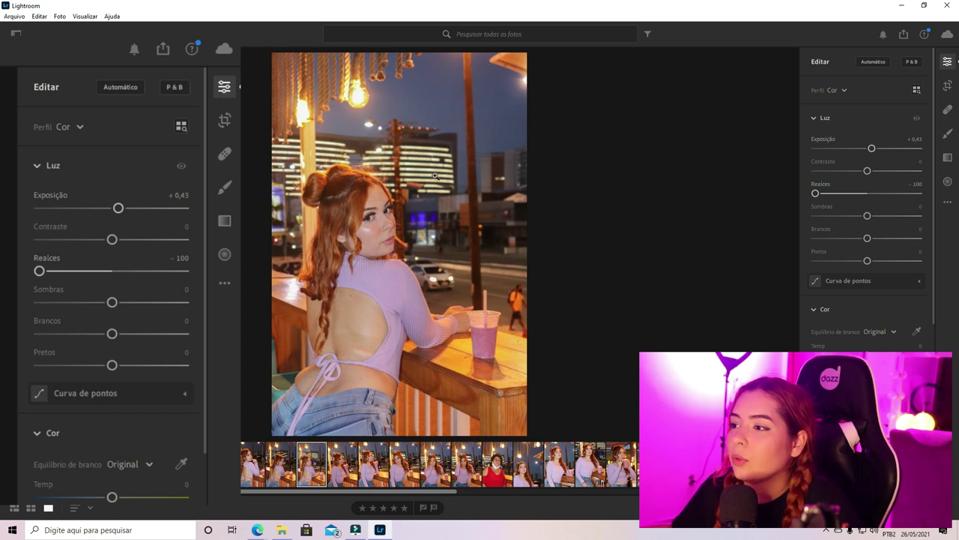
pyautogui.doubleClick(162, 272)
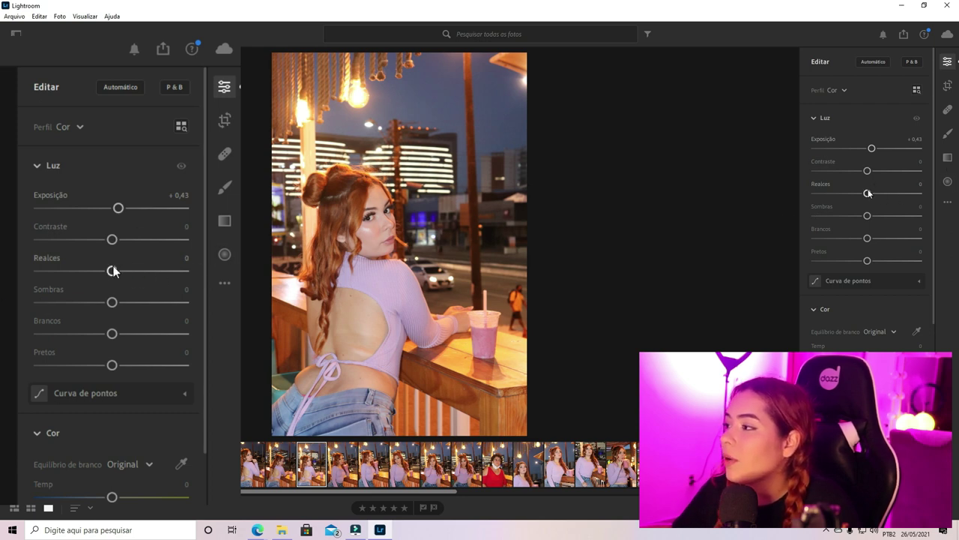
pyautogui.moveTo(118, 272)
pyautogui.mouseDown()
pyautogui.moveTo(225, 257)
pyautogui.moveTo(0, 304)
pyautogui.mouseUp()
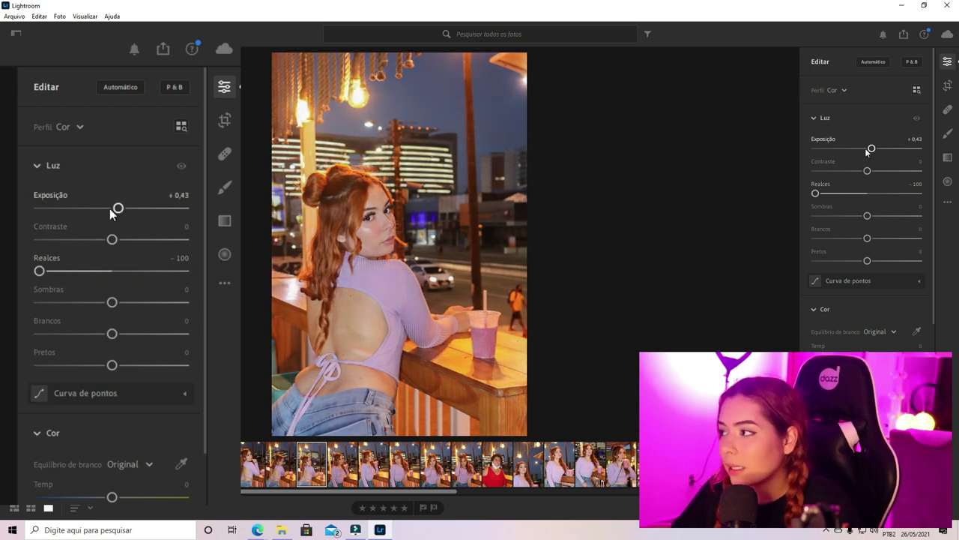
pyautogui.moveTo(115, 212)
pyautogui.mouseDown()
pyautogui.moveTo(145, 208)
pyautogui.moveTo(87, 211)
pyautogui.moveTo(116, 215)
pyautogui.mouseUp()
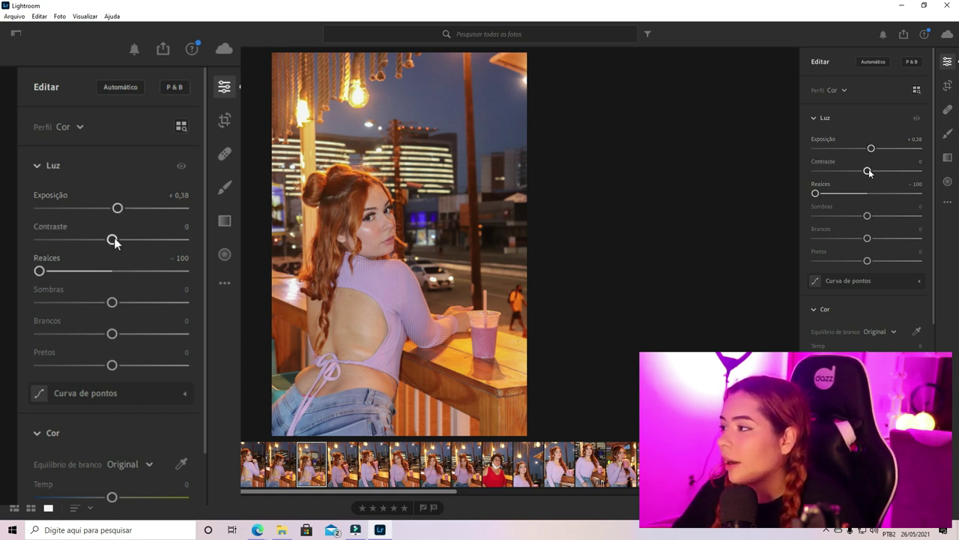
# - Set Contraste +15, Sombras -18, Brancos +10 and Pretos +9 in the Luz panel
pyautogui.moveTo(113, 239)
pyautogui.mouseDown()
pyautogui.moveTo(133, 240)
pyautogui.moveTo(123, 240)
pyautogui.mouseUp()
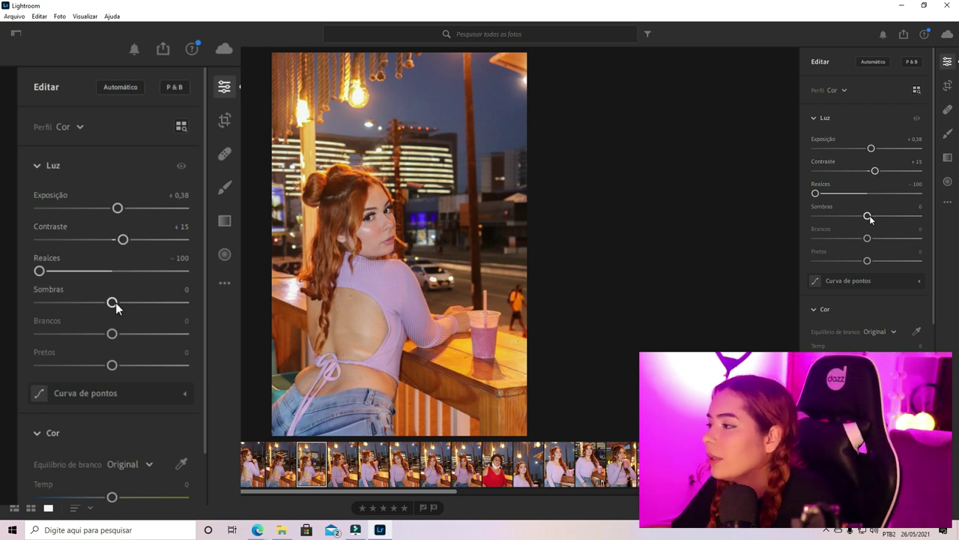
pyautogui.moveTo(112, 302)
pyautogui.mouseDown()
pyautogui.moveTo(90, 302)
pyautogui.moveTo(115, 315)
pyautogui.moveTo(93, 310)
pyautogui.moveTo(103, 309)
pyautogui.mouseUp()
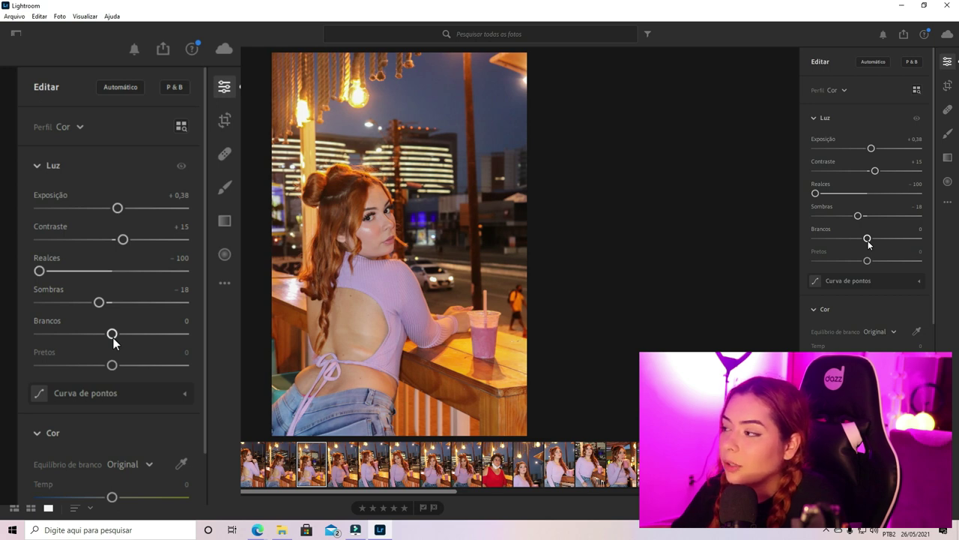
pyautogui.moveTo(113, 337)
pyautogui.mouseDown()
pyautogui.moveTo(133, 343)
pyautogui.moveTo(119, 338)
pyautogui.mouseUp()
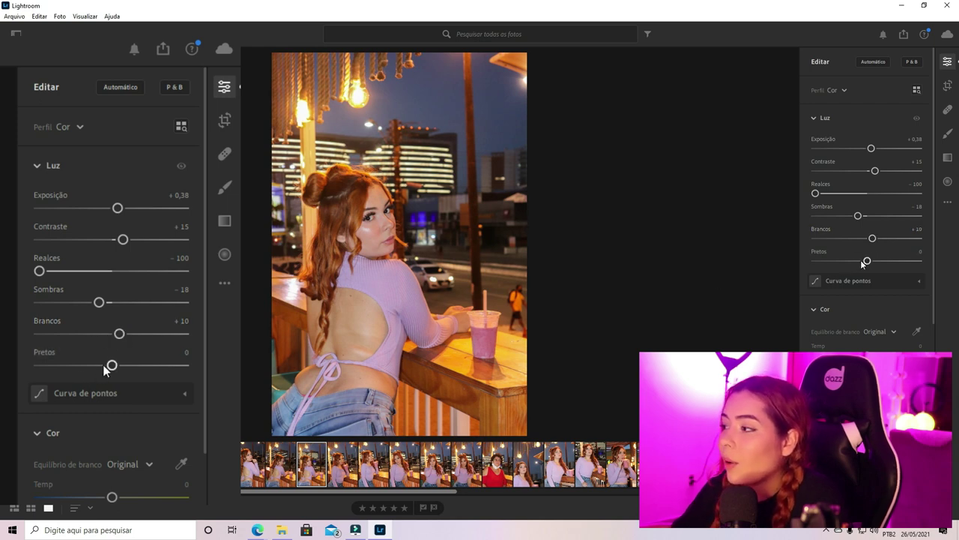
pyautogui.moveTo(113, 366)
pyautogui.mouseDown()
pyautogui.moveTo(90, 365)
pyautogui.moveTo(119, 366)
pyautogui.mouseUp()
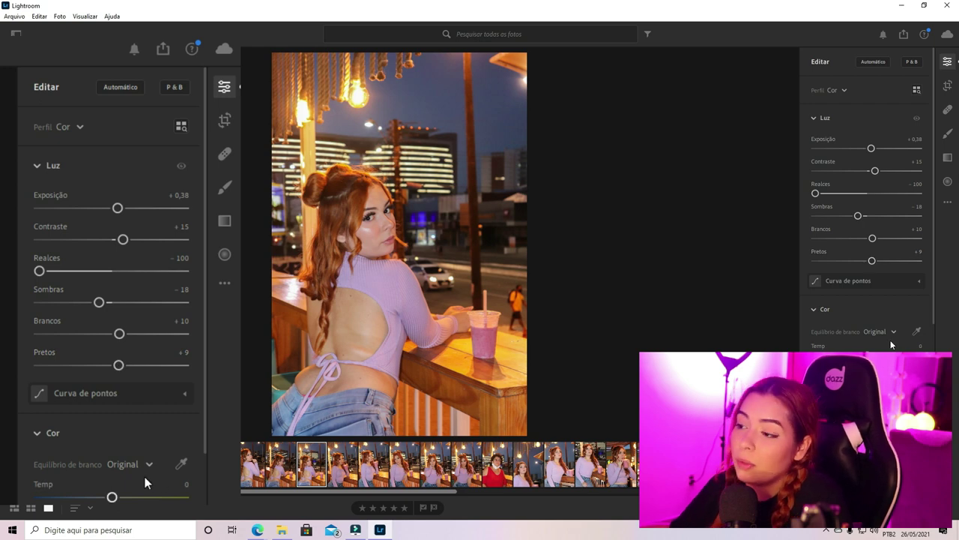
# - In the Cor panel, set Temp -7, Colorir +5, Vibração +24 and Saturação -2
pyautogui.scroll(-3, 147, 484)
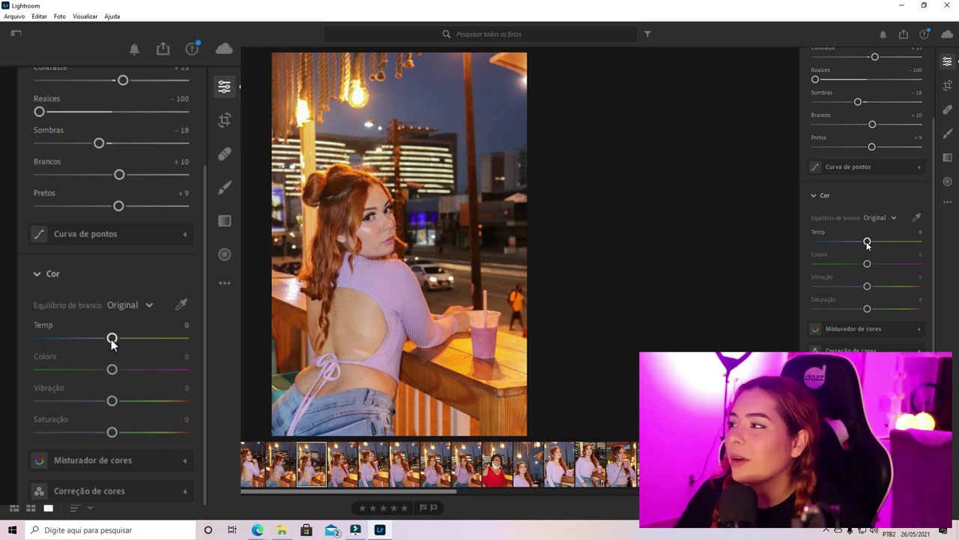
pyautogui.scroll(2, 115, 234)
pyautogui.scroll(2, 115, 222)
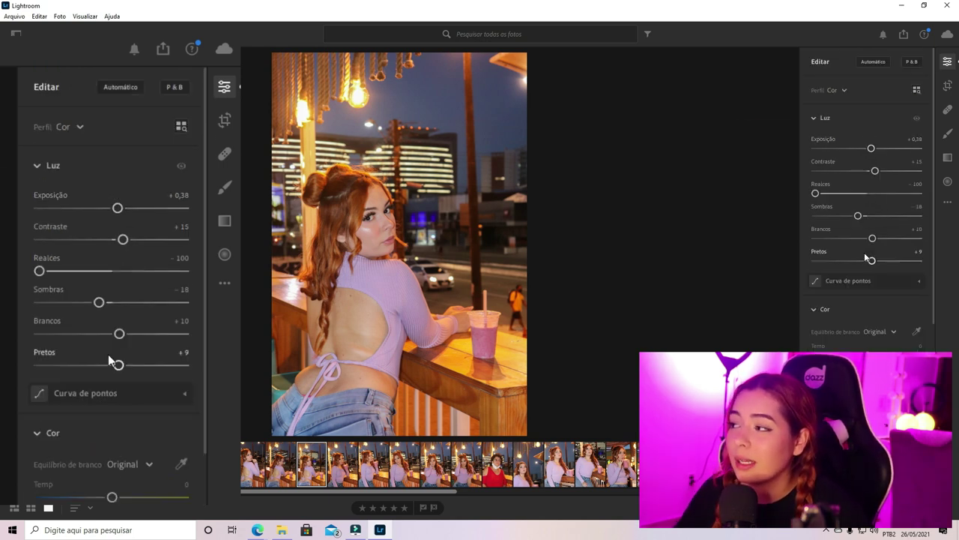
pyautogui.click(38, 166)
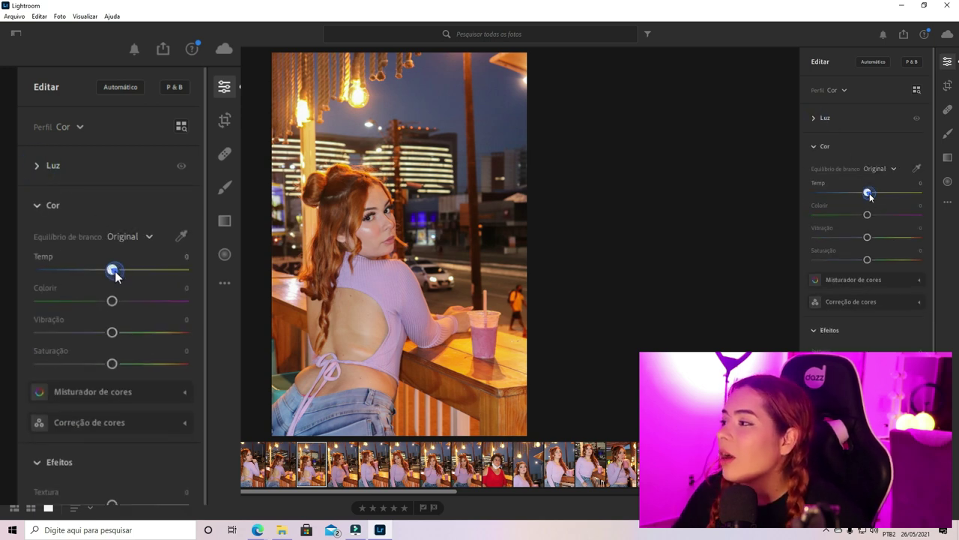
pyautogui.moveTo(114, 274)
pyautogui.mouseDown()
pyautogui.moveTo(98, 271)
pyautogui.moveTo(114, 272)
pyautogui.mouseUp()
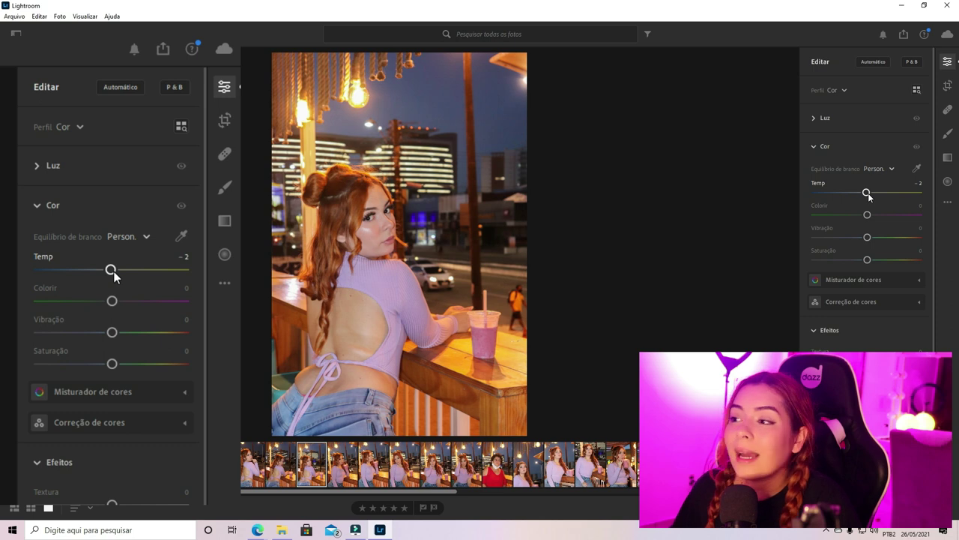
pyautogui.moveTo(112, 273)
pyautogui.mouseDown()
pyautogui.moveTo(175, 274)
pyautogui.moveTo(110, 284)
pyautogui.mouseUp()
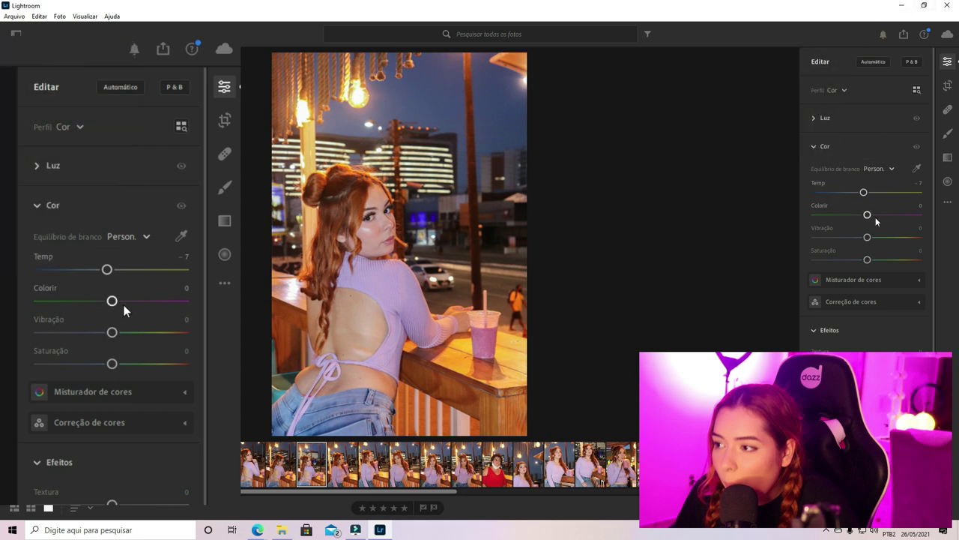
pyautogui.moveTo(113, 302)
pyautogui.mouseDown()
pyautogui.moveTo(129, 303)
pyautogui.moveTo(120, 302)
pyautogui.mouseUp()
pyautogui.moveTo(112, 332)
pyautogui.mouseDown()
pyautogui.moveTo(143, 334)
pyautogui.moveTo(129, 334)
pyautogui.mouseUp()
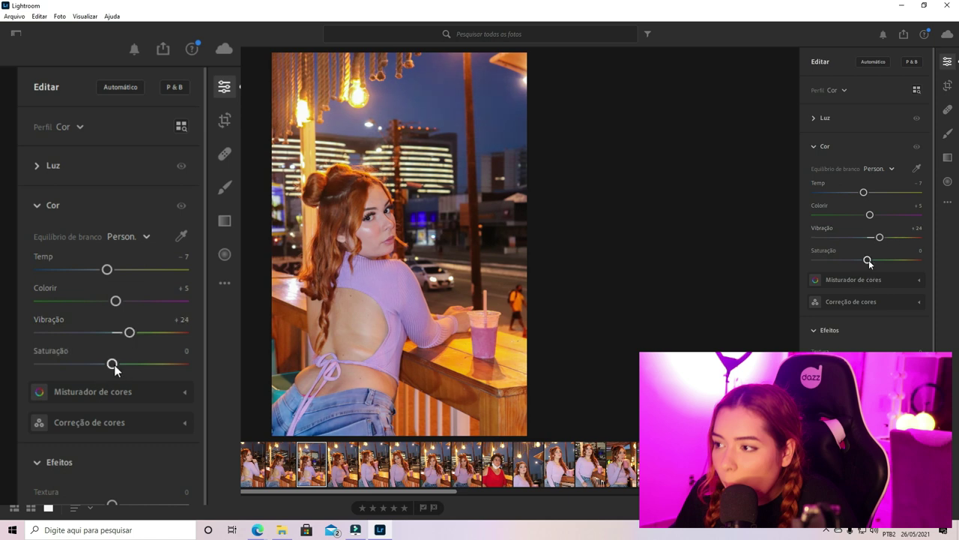
pyautogui.moveTo(114, 366)
pyautogui.mouseDown()
pyautogui.moveTo(104, 372)
pyautogui.moveTo(114, 375)
pyautogui.mouseUp()
pyautogui.moveTo(109, 370); pyautogui.dragTo(113, 369)
# - Expand Misturador de cores and shift the magenta hue to -19
pyautogui.click(101, 390)
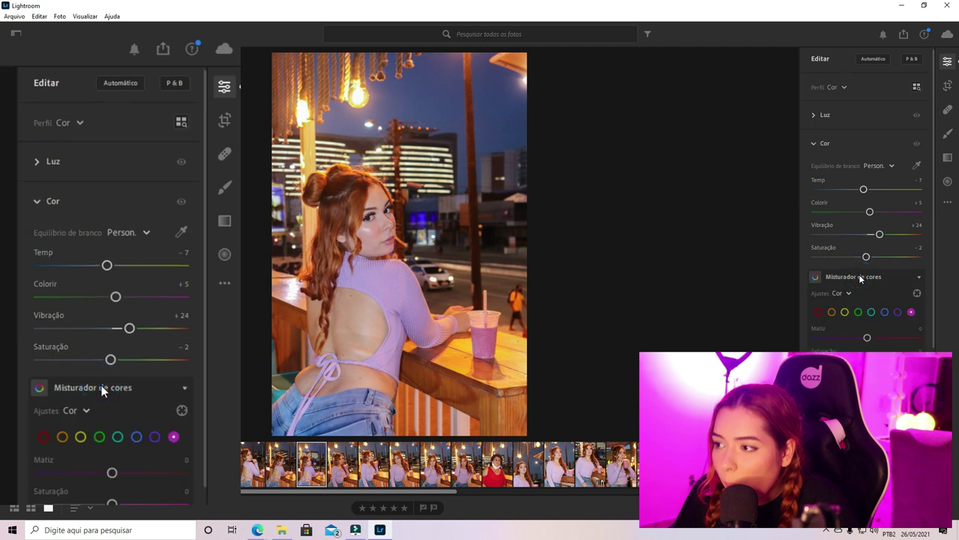
pyautogui.scroll(-2, 104, 405)
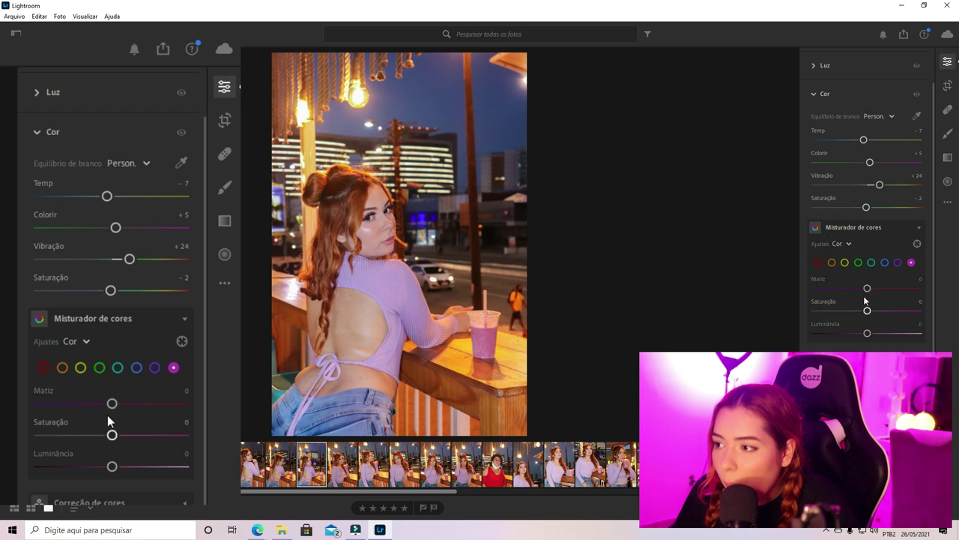
pyautogui.moveTo(111, 404)
pyautogui.mouseDown()
pyautogui.moveTo(87, 405)
pyautogui.moveTo(99, 406)
pyautogui.mouseUp()
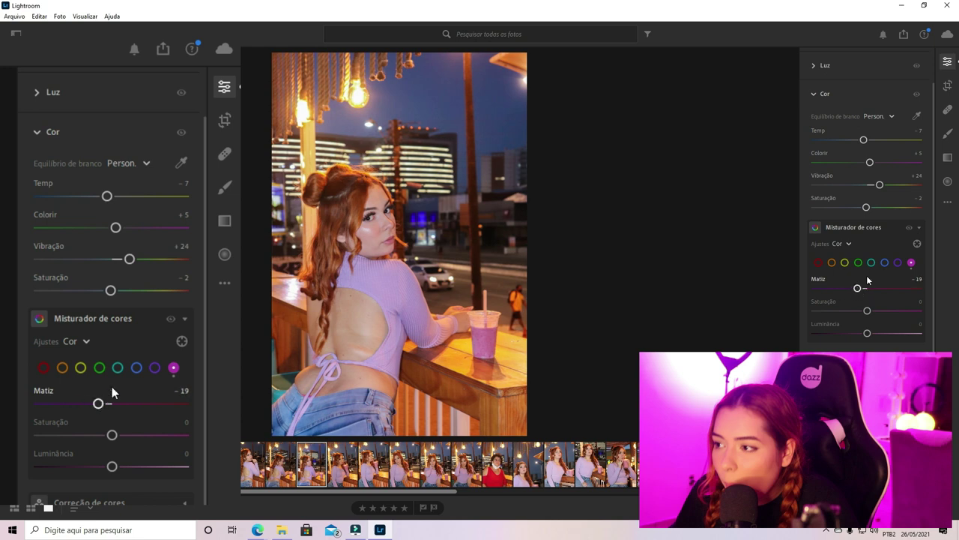
pyautogui.click(42, 367)
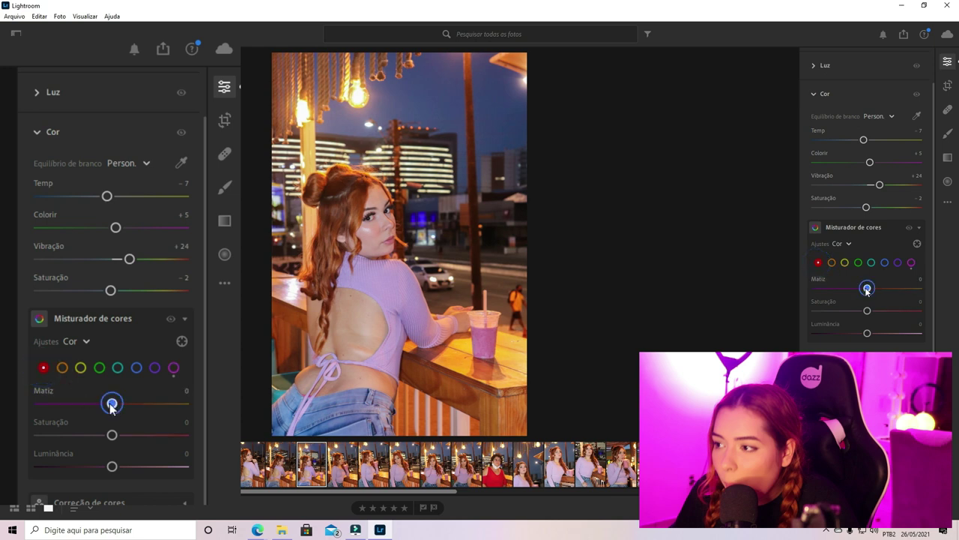
pyautogui.moveTo(111, 404)
pyautogui.mouseDown()
pyautogui.moveTo(99, 405)
pyautogui.moveTo(142, 404)
pyautogui.moveTo(114, 404)
pyautogui.mouseUp()
# - Brighten oranges to +19 luminance, then set reds to hue -23, saturation +32, luminance +23
pyautogui.click(66, 368)
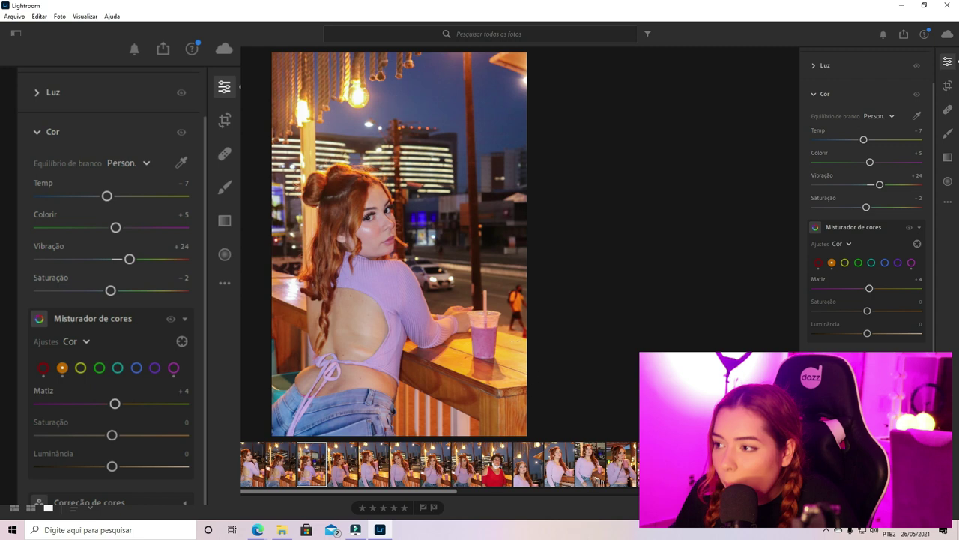
pyautogui.moveTo(111, 468)
pyautogui.mouseDown()
pyautogui.moveTo(140, 468)
pyautogui.moveTo(122, 474)
pyautogui.moveTo(131, 481)
pyautogui.mouseUp()
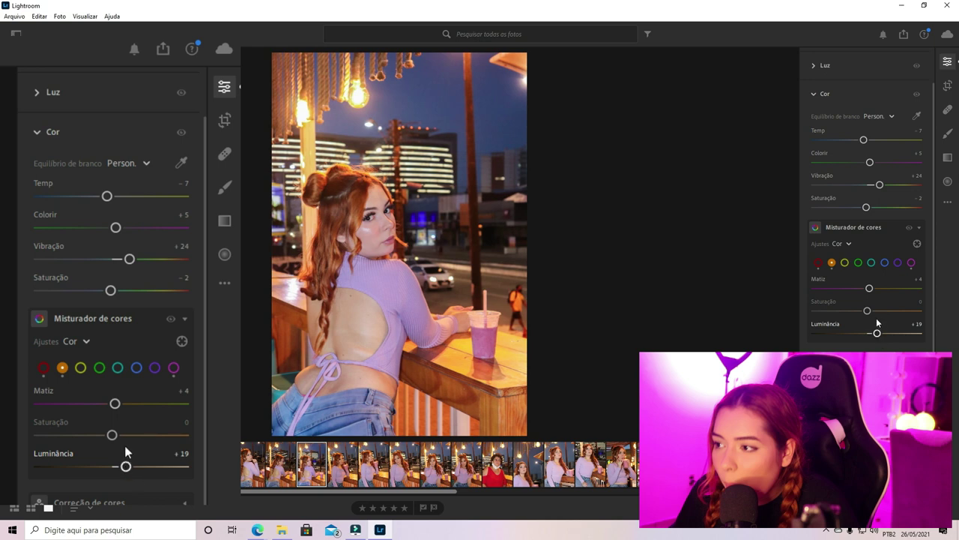
pyautogui.moveTo(112, 435)
pyautogui.mouseDown()
pyautogui.moveTo(95, 435)
pyautogui.moveTo(122, 438)
pyautogui.moveTo(114, 437)
pyautogui.mouseUp()
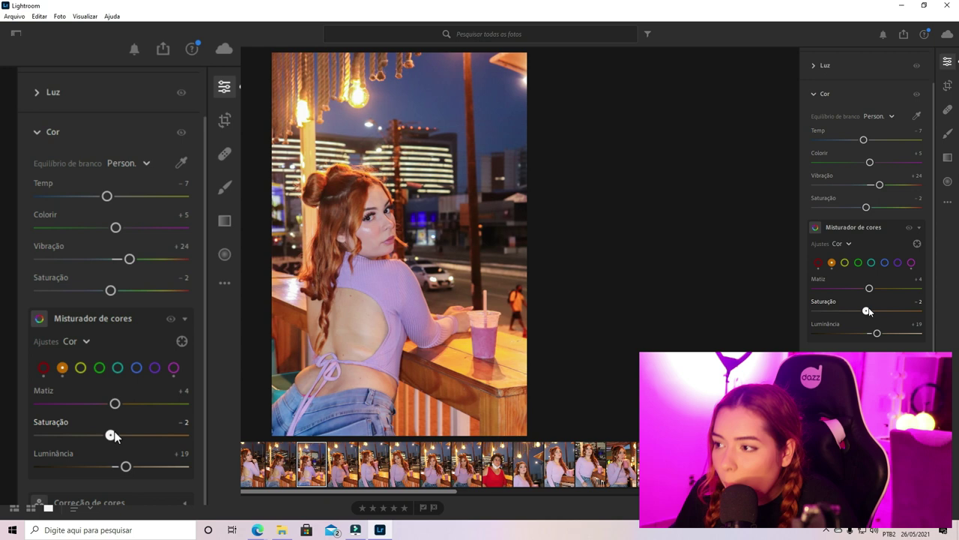
pyautogui.click(44, 367)
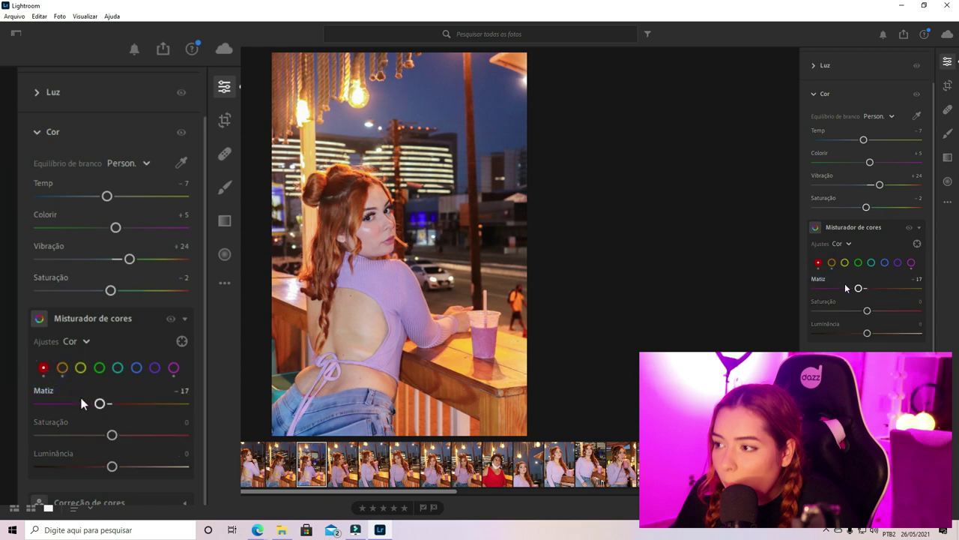
pyautogui.moveTo(101, 404)
pyautogui.mouseDown()
pyautogui.moveTo(72, 405)
pyautogui.moveTo(106, 411)
pyautogui.moveTo(95, 404)
pyautogui.mouseUp()
pyautogui.moveTo(114, 438)
pyautogui.mouseDown()
pyautogui.moveTo(150, 437)
pyautogui.moveTo(137, 439)
pyautogui.moveTo(140, 465)
pyautogui.moveTo(123, 465)
pyautogui.moveTo(135, 467)
pyautogui.mouseUp()
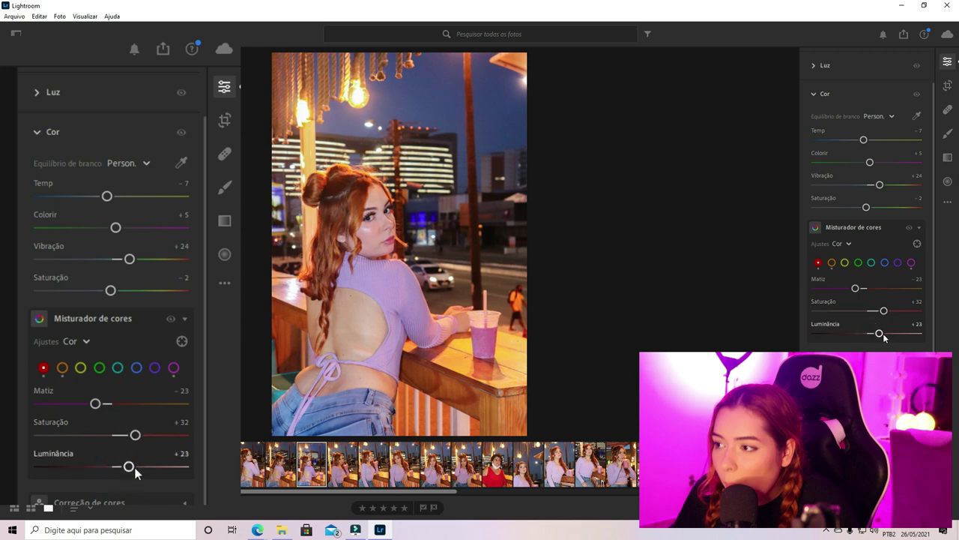
# - Try hue and saturation changes on the yellow and green channels
pyautogui.click(80, 368)
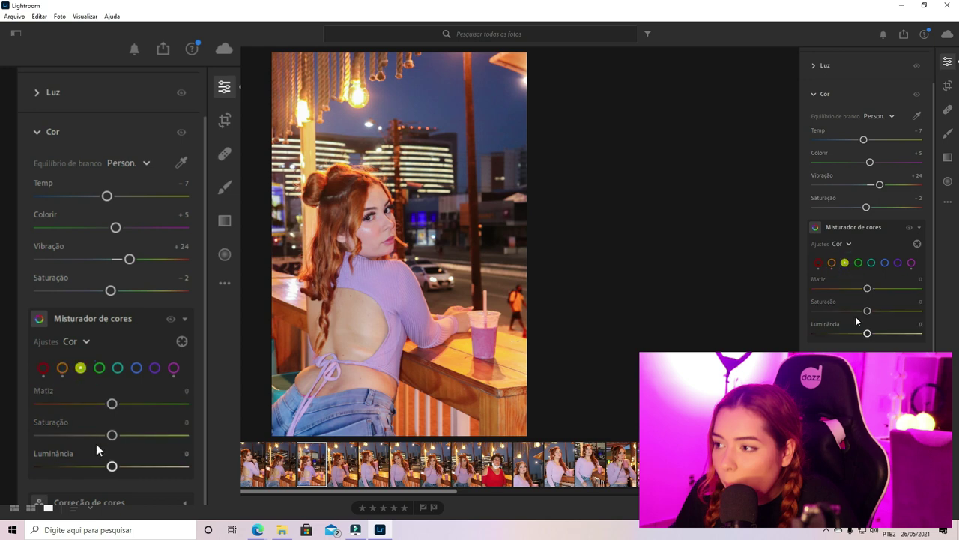
pyautogui.moveTo(111, 403)
pyautogui.mouseDown()
pyautogui.moveTo(152, 403)
pyautogui.moveTo(79, 404)
pyautogui.moveTo(92, 404)
pyautogui.mouseUp()
pyautogui.doubleClick(90, 403)
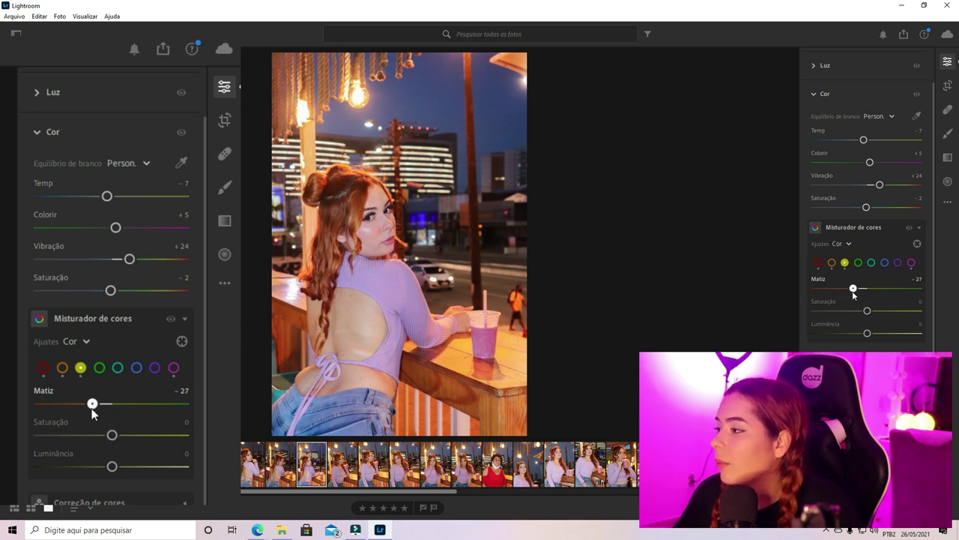
pyautogui.moveTo(108, 438)
pyautogui.mouseDown()
pyautogui.moveTo(70, 434)
pyautogui.moveTo(131, 434)
pyautogui.moveTo(116, 434)
pyautogui.moveTo(158, 466)
pyautogui.moveTo(85, 467)
pyautogui.moveTo(140, 465)
pyautogui.moveTo(126, 467)
pyautogui.mouseUp()
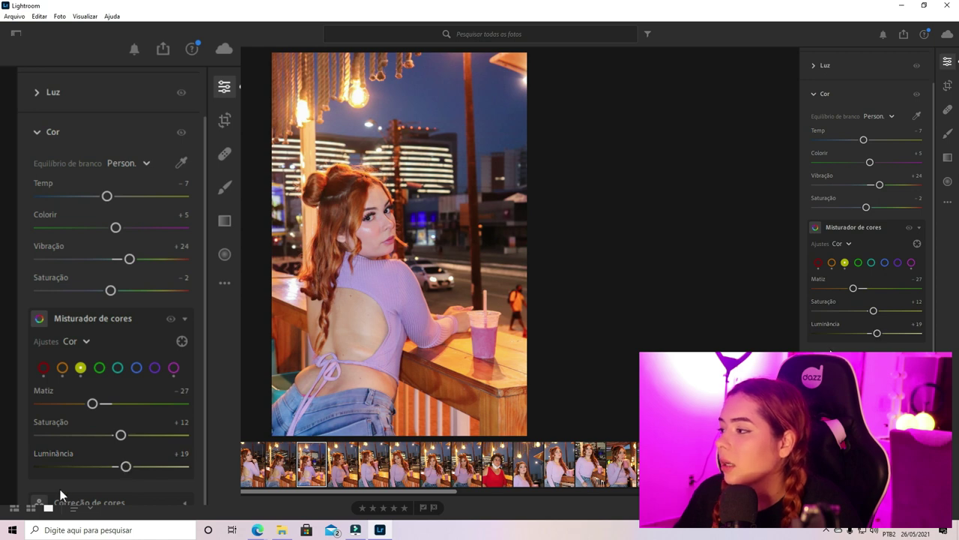
pyautogui.click(99, 367)
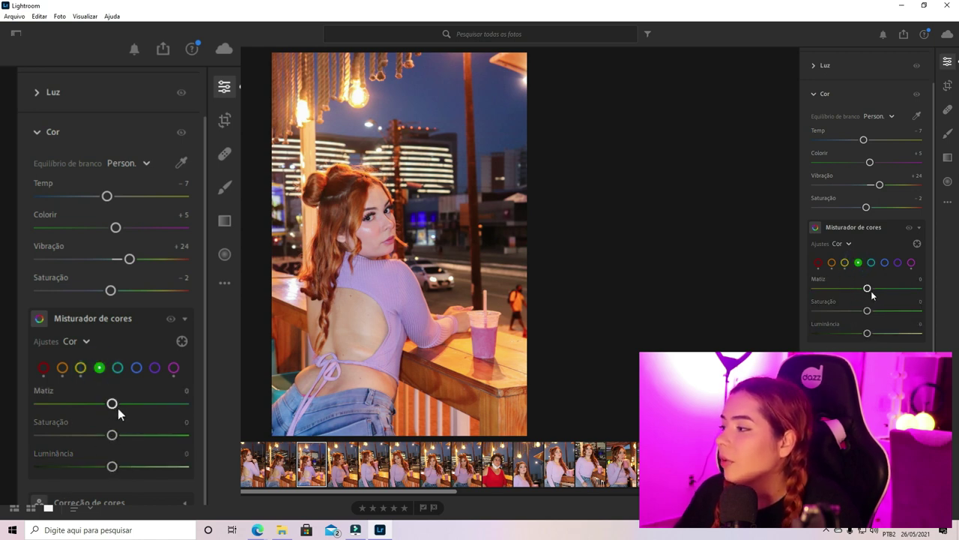
pyautogui.moveTo(112, 403); pyautogui.dragTo(95, 404)
# - Set aqua hue to -18 and blue hue to -41, checking the jeans up close
pyautogui.click(118, 368)
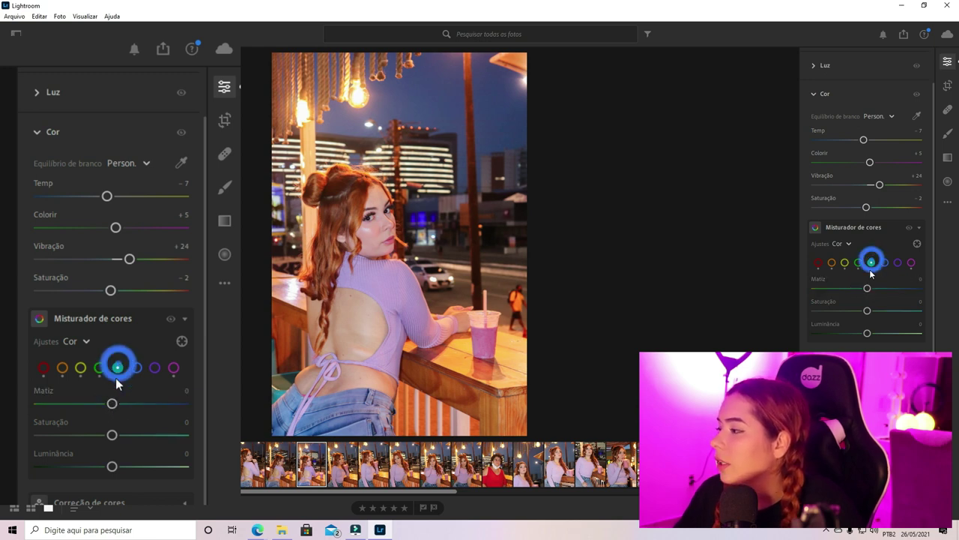
pyautogui.moveTo(111, 403)
pyautogui.mouseDown()
pyautogui.moveTo(140, 403)
pyautogui.moveTo(60, 405)
pyautogui.moveTo(166, 405)
pyautogui.moveTo(78, 402)
pyautogui.moveTo(133, 403)
pyautogui.moveTo(104, 403)
pyautogui.mouseUp()
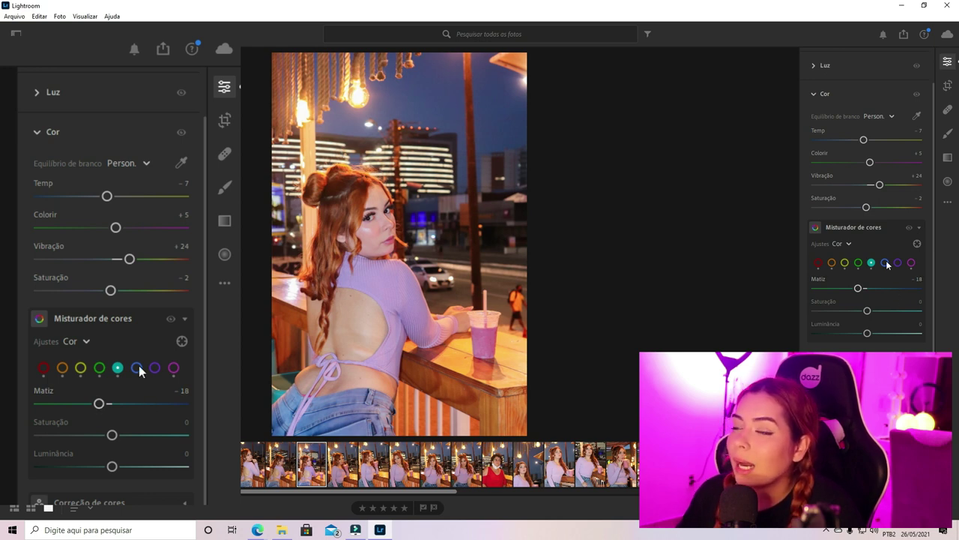
pyautogui.click(137, 367)
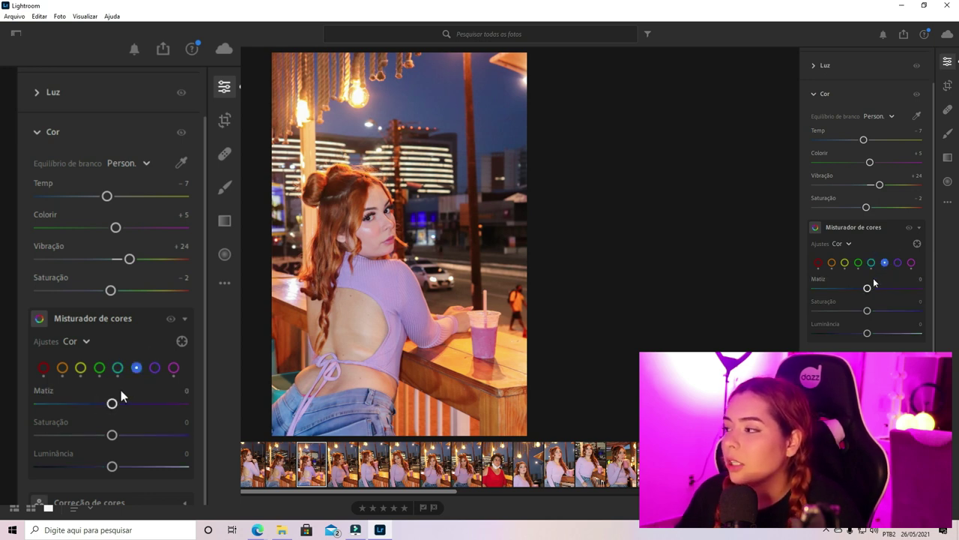
pyautogui.moveTo(114, 404); pyautogui.dragTo(87, 409)
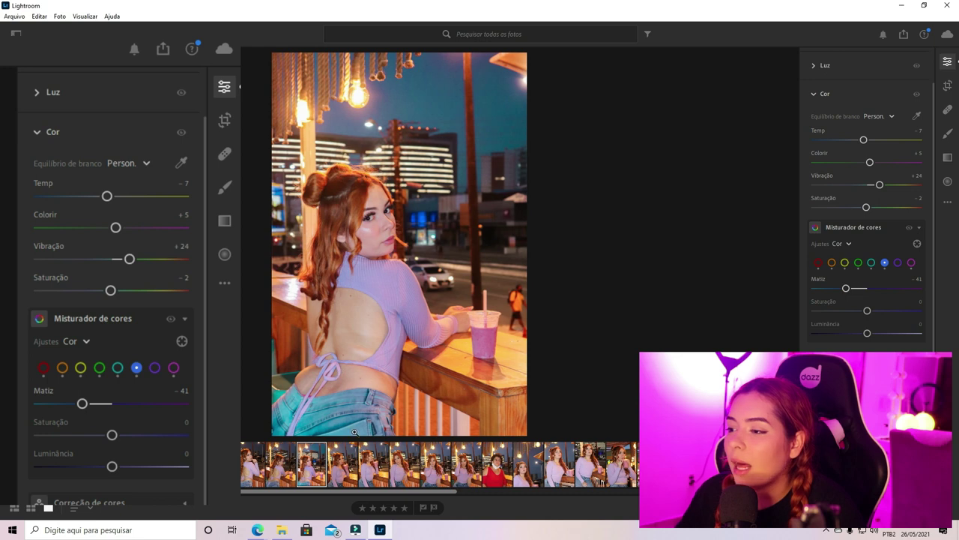
pyautogui.click(324, 426)
pyautogui.moveTo(374, 300); pyautogui.dragTo(450, 375)
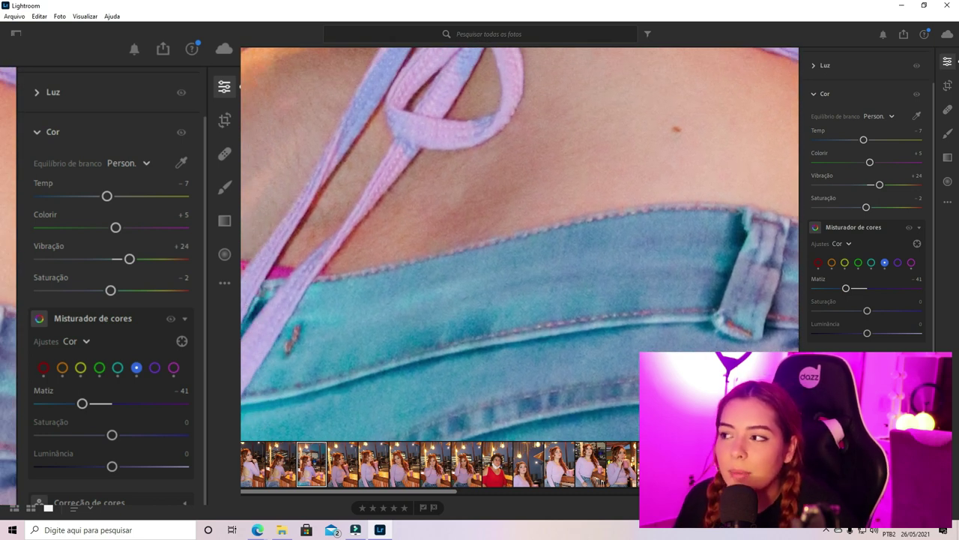
pyautogui.click(480, 107)
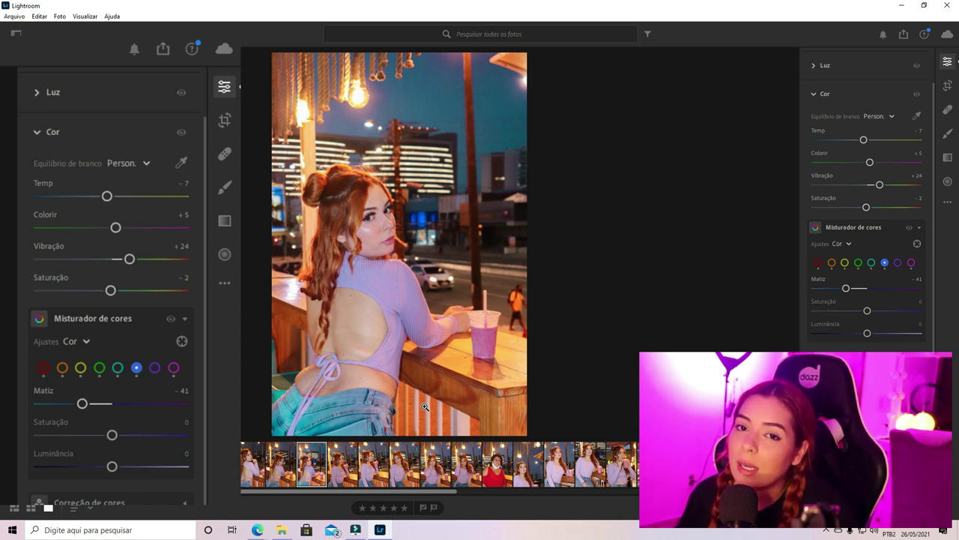
# - Set the purple channel to hue -24, saturation +50 and luminance +25
pyautogui.click(148, 371)
pyautogui.click(154, 368)
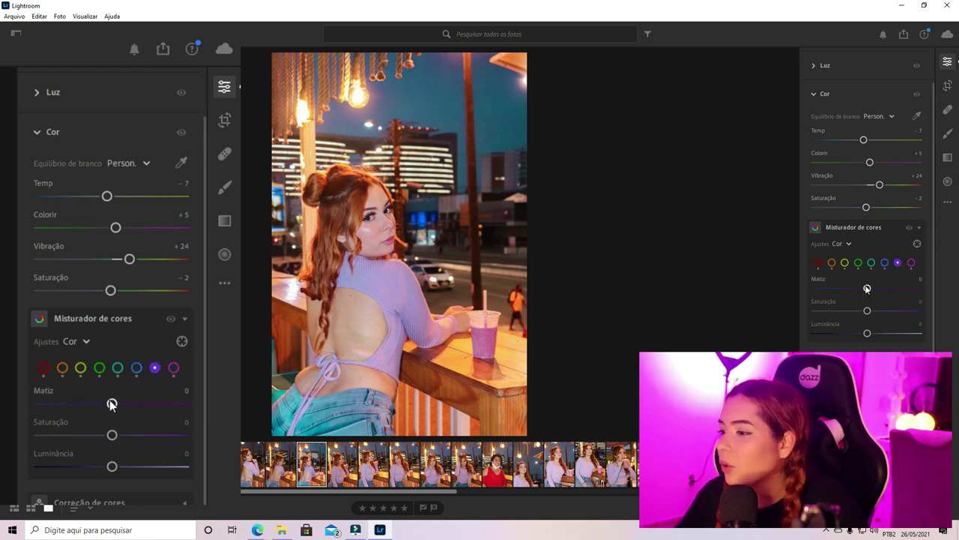
pyautogui.moveTo(111, 405)
pyautogui.mouseDown()
pyautogui.moveTo(81, 430)
pyautogui.moveTo(148, 435)
pyautogui.mouseUp()
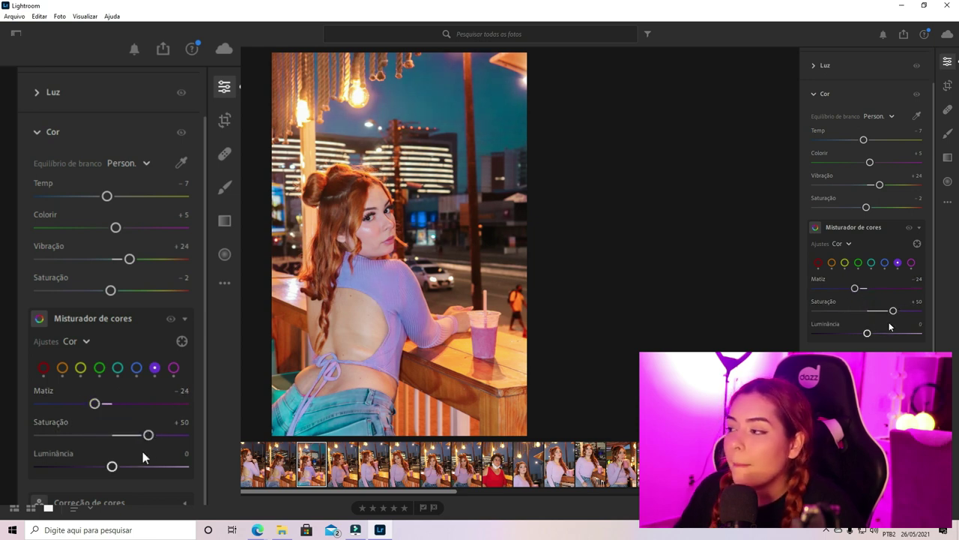
pyautogui.moveTo(112, 466); pyautogui.dragTo(137, 466)
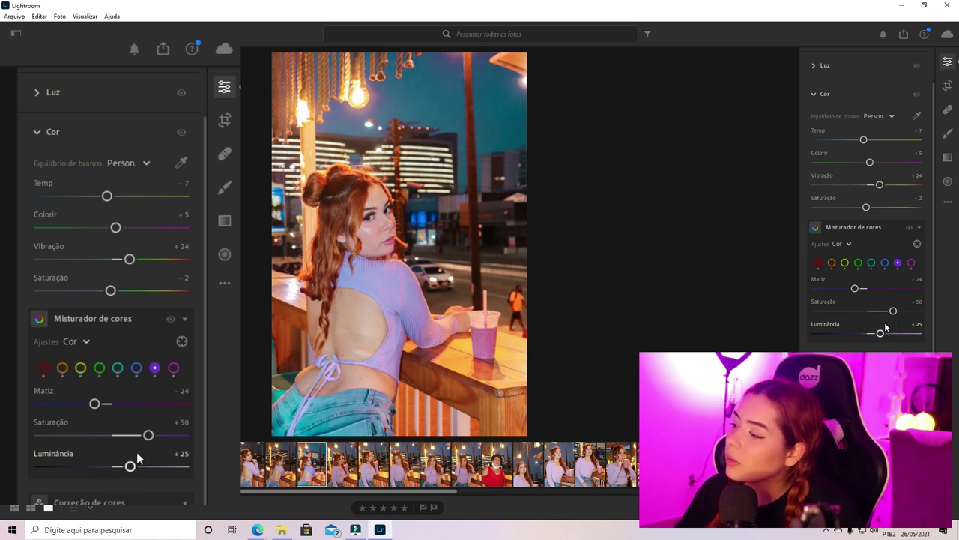
# - Set the blue channel to hue -47, saturation +25 and luminance -28
pyautogui.click(137, 368)
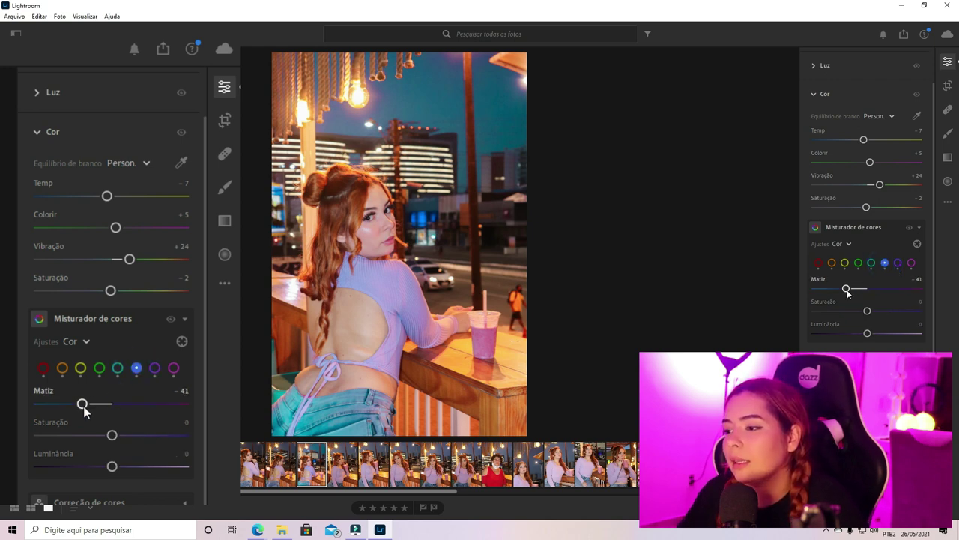
pyautogui.moveTo(82, 405); pyautogui.dragTo(77, 403)
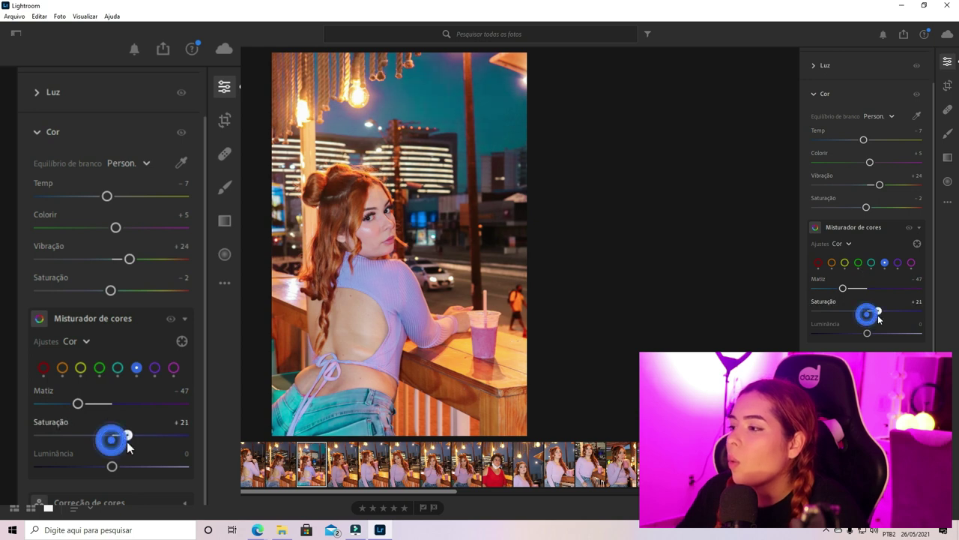
pyautogui.moveTo(111, 437)
pyautogui.mouseDown()
pyautogui.moveTo(142, 441)
pyautogui.moveTo(130, 445)
pyautogui.mouseUp()
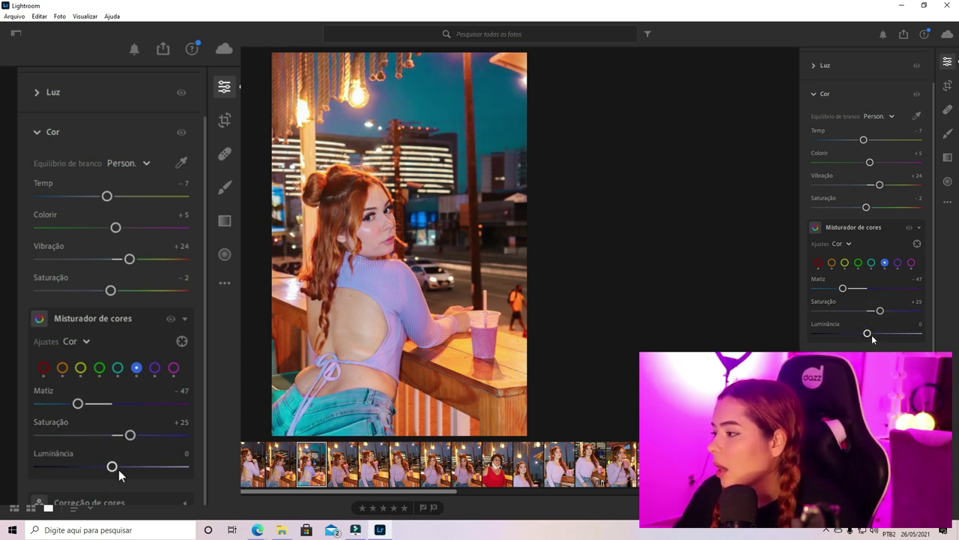
pyautogui.moveTo(112, 466)
pyautogui.mouseDown()
pyautogui.moveTo(132, 466)
pyautogui.moveTo(81, 466)
pyautogui.mouseUp()
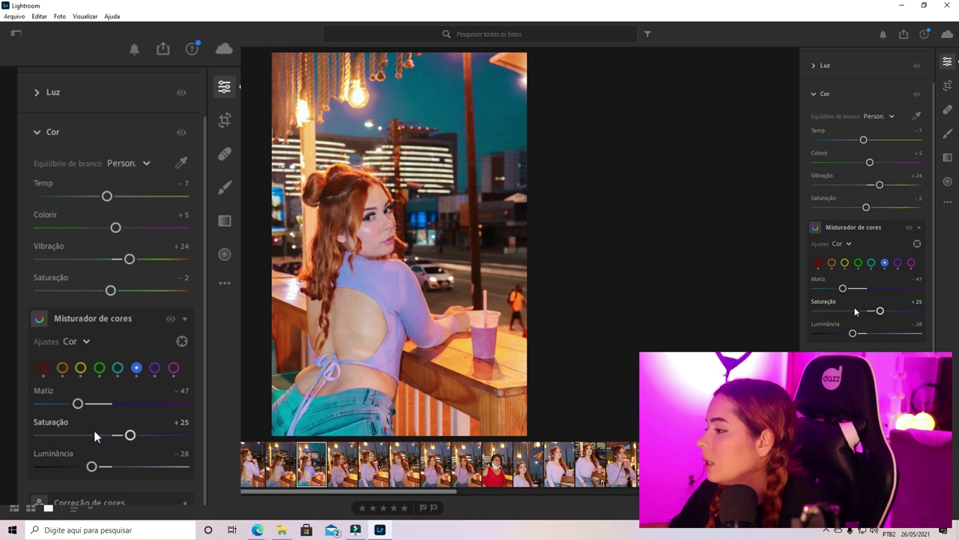
# - In Correção de cores, darken the midtones, undoing a trial warm midtones tint
pyautogui.click(188, 315)
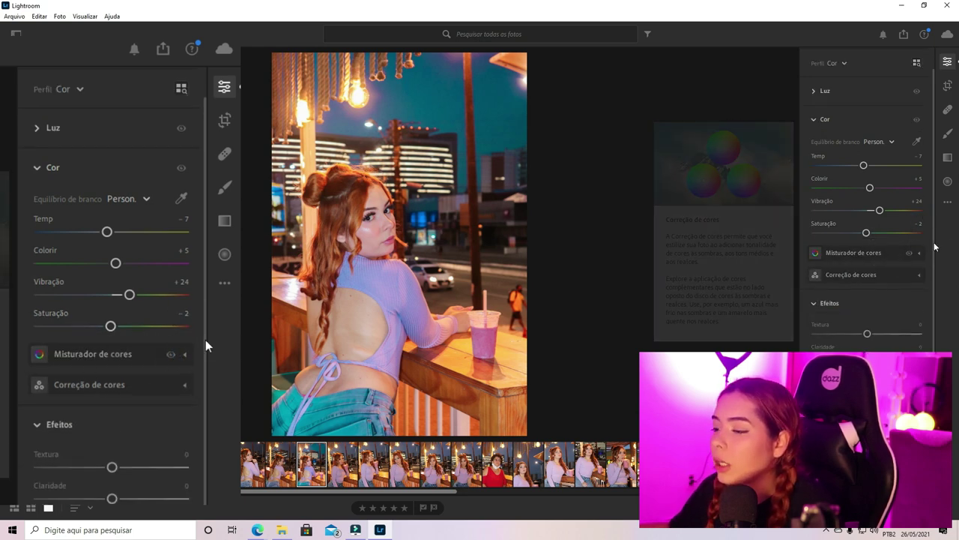
pyautogui.click(162, 390)
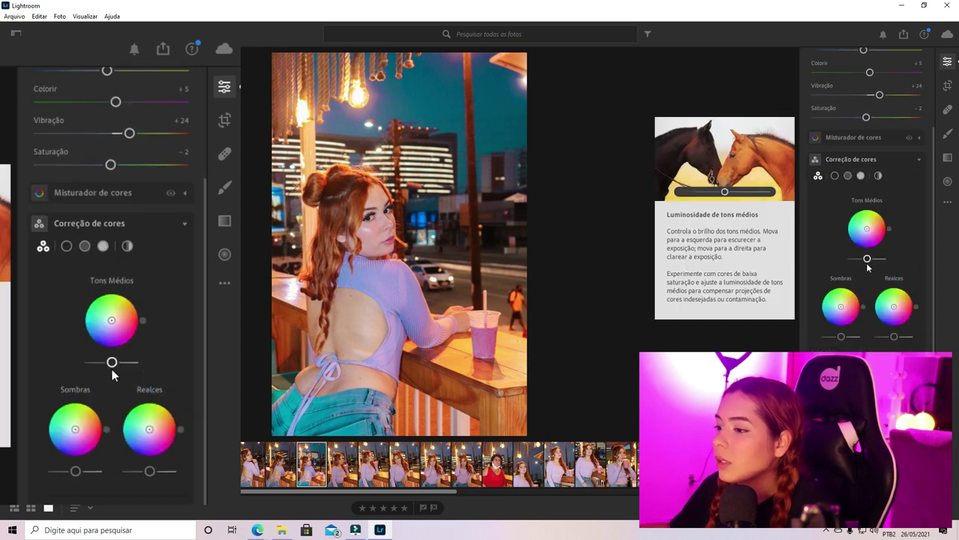
pyautogui.moveTo(112, 363); pyautogui.dragTo(98, 371)
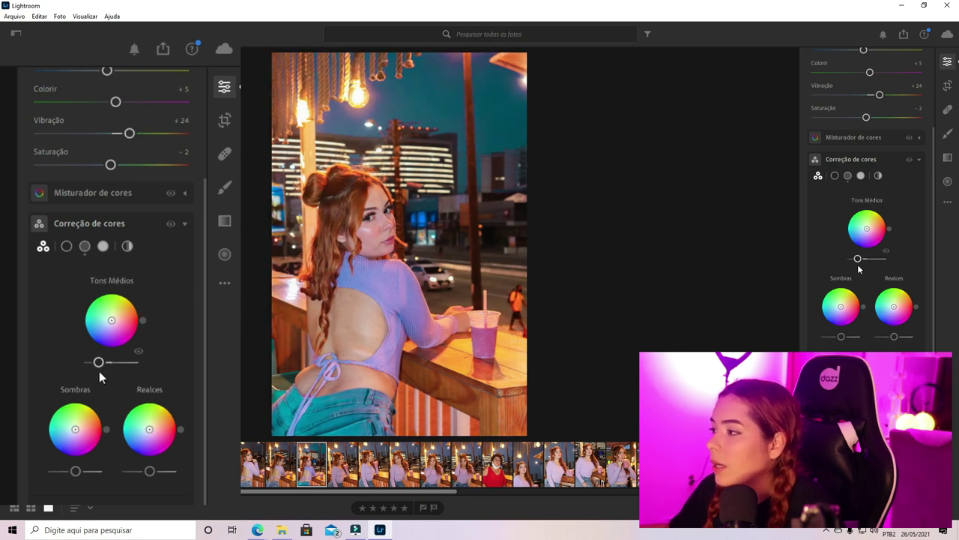
pyautogui.moveTo(112, 321)
pyautogui.mouseDown()
pyautogui.moveTo(101, 330)
pyautogui.moveTo(86, 319)
pyautogui.moveTo(113, 322)
pyautogui.mouseUp()
pyautogui.click(188, 315)
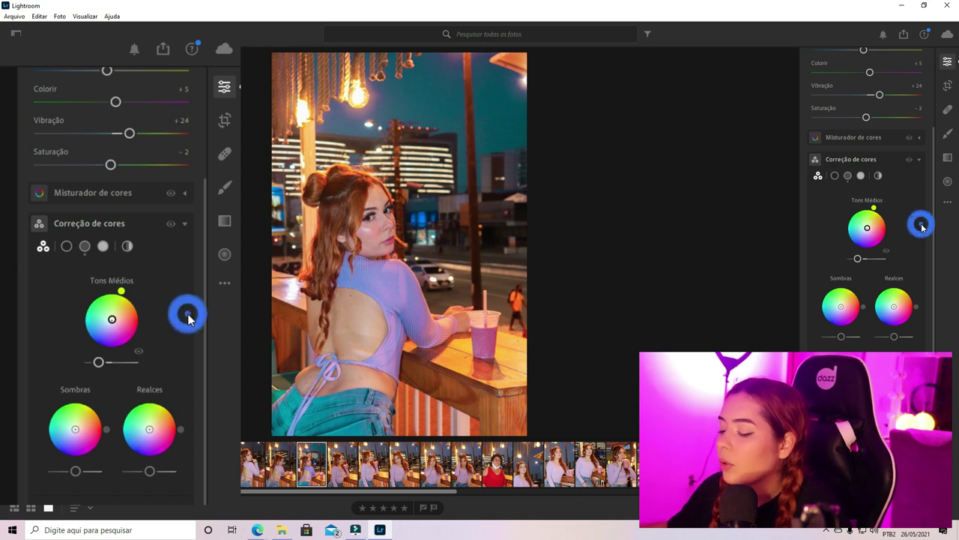
pyautogui.hotkey('ctrl', 'z')
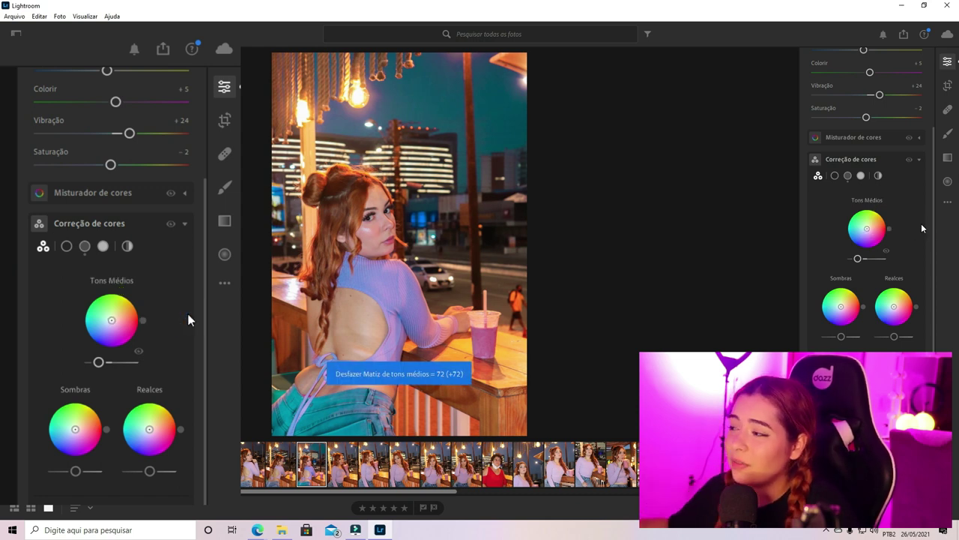
pyautogui.click(138, 354)
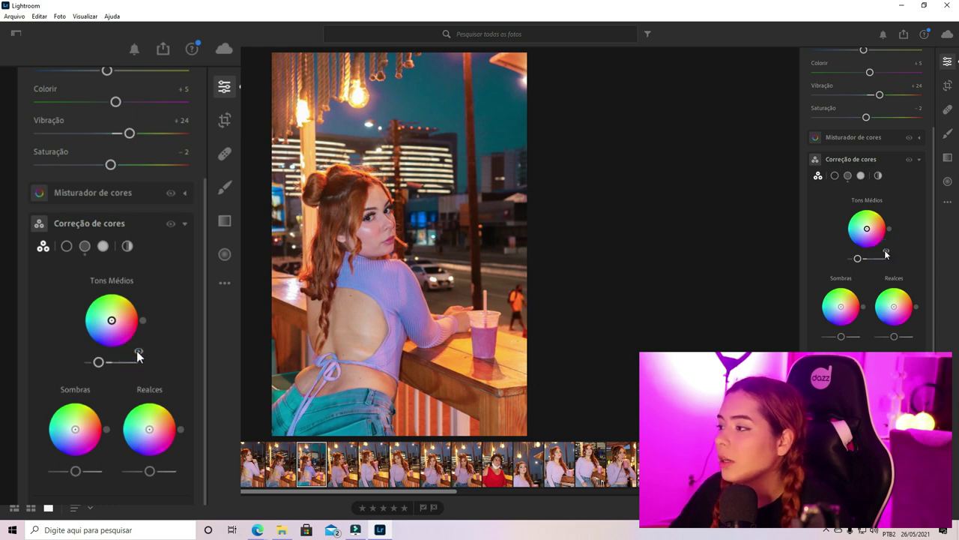
pyautogui.click(138, 354)
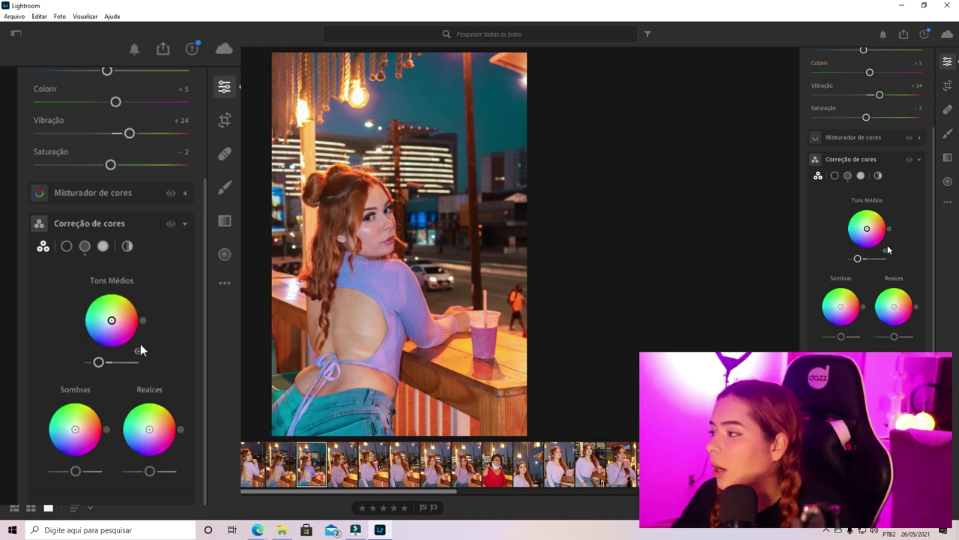
pyautogui.doubleClick(138, 348)
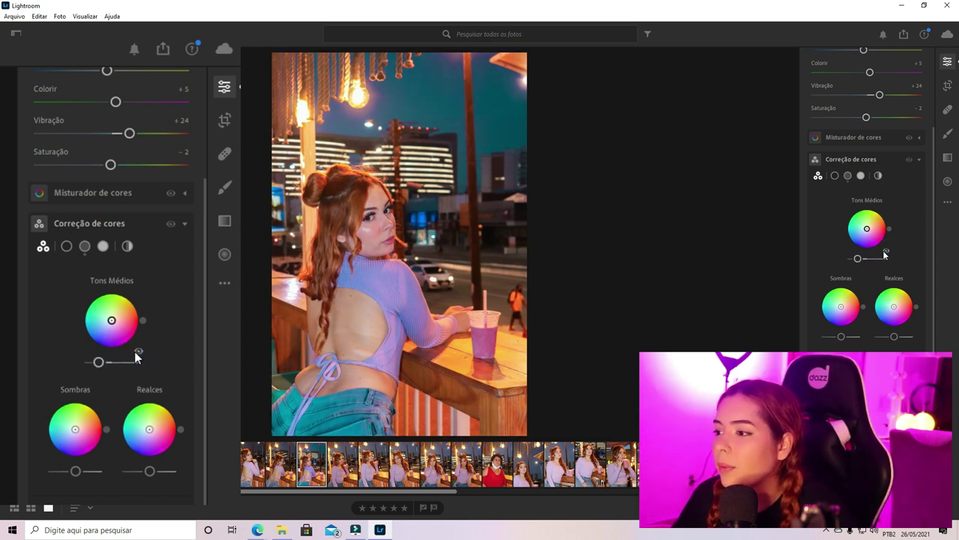
pyautogui.hotkey('ctrl', 'z')
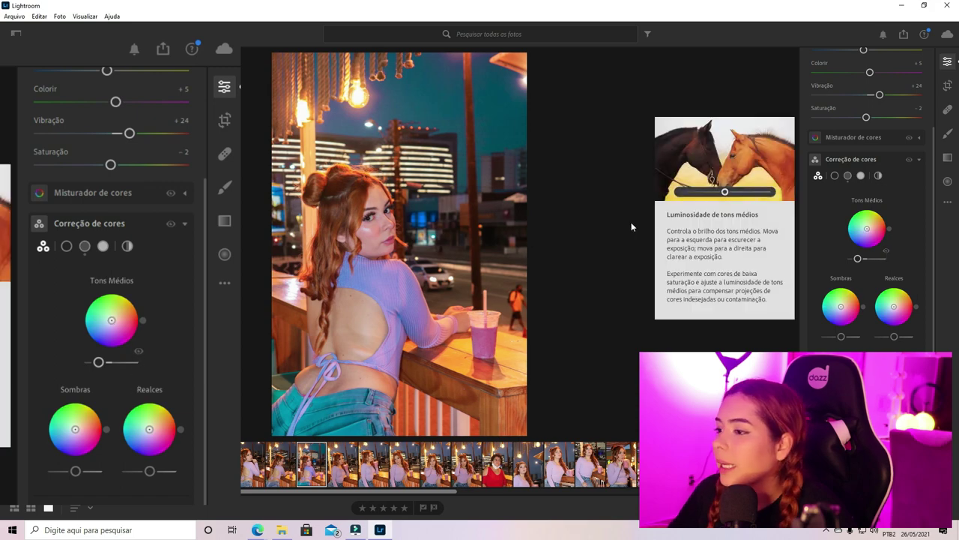
# - Compare the face up close, then grade shadows to hue 246, saturation 16, luminance -22
pyautogui.click(368, 207)
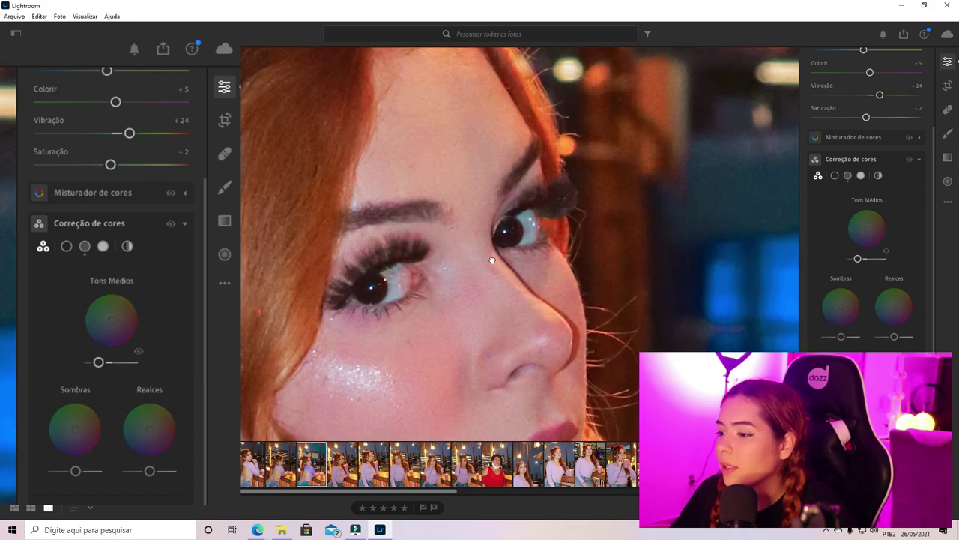
pyautogui.moveTo(490, 262); pyautogui.dragTo(490, 186)
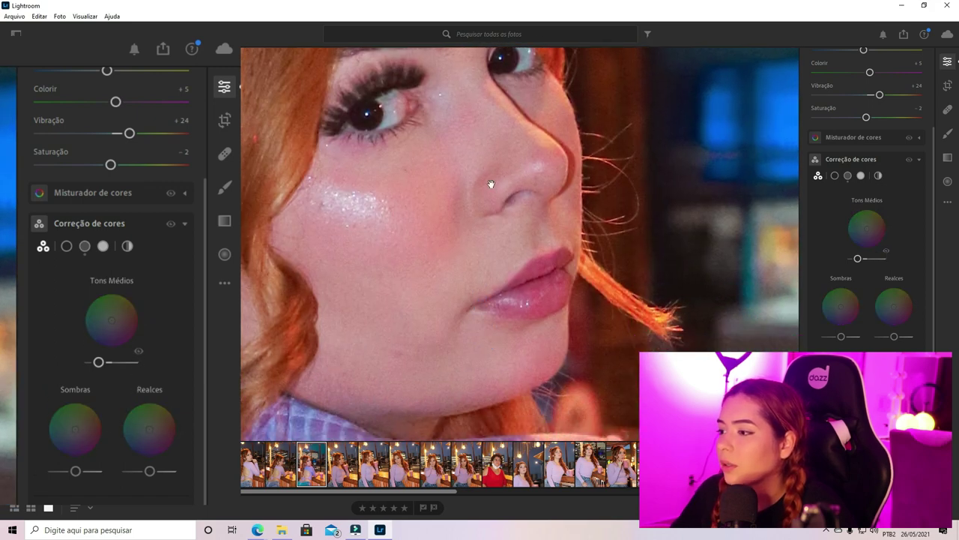
pyautogui.click(137, 352)
pyautogui.click(138, 351)
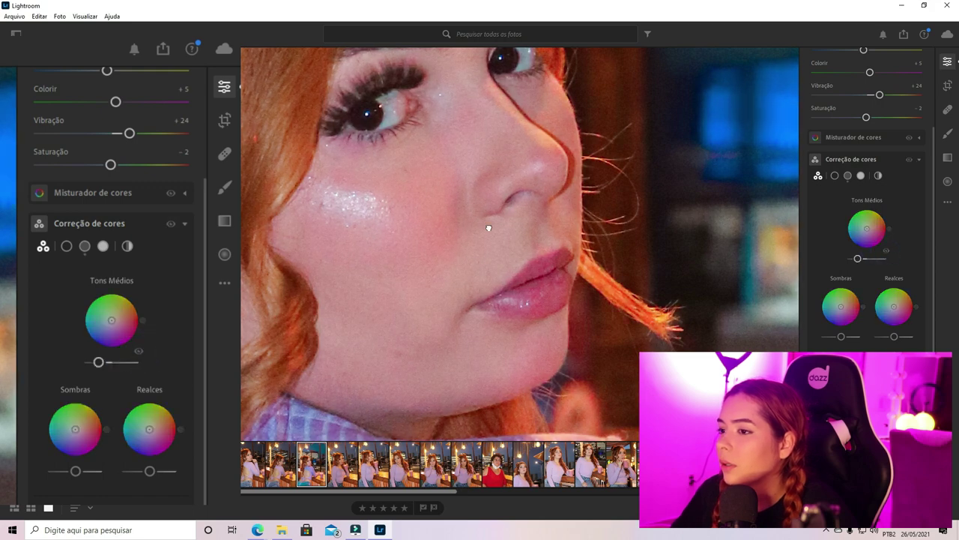
pyautogui.click(489, 227)
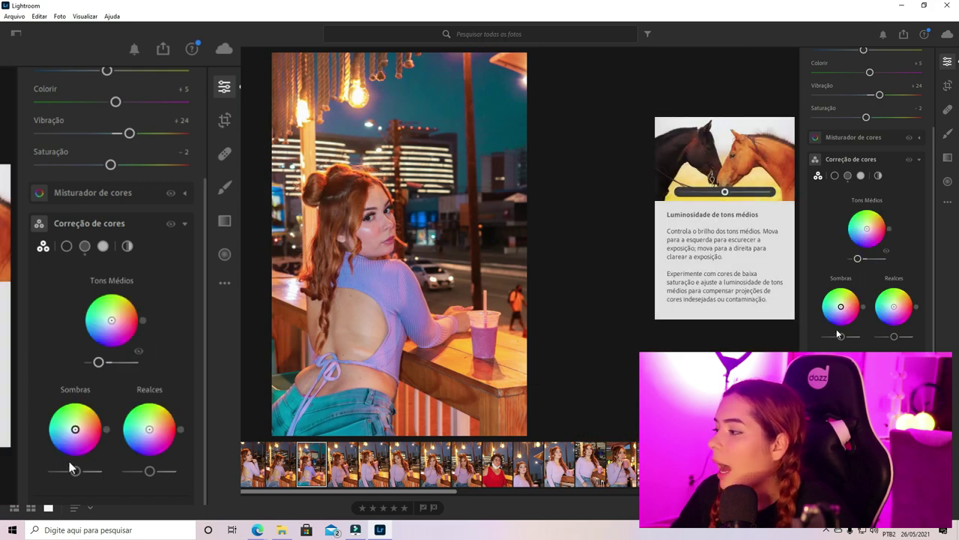
pyautogui.moveTo(75, 471); pyautogui.dragTo(71, 472)
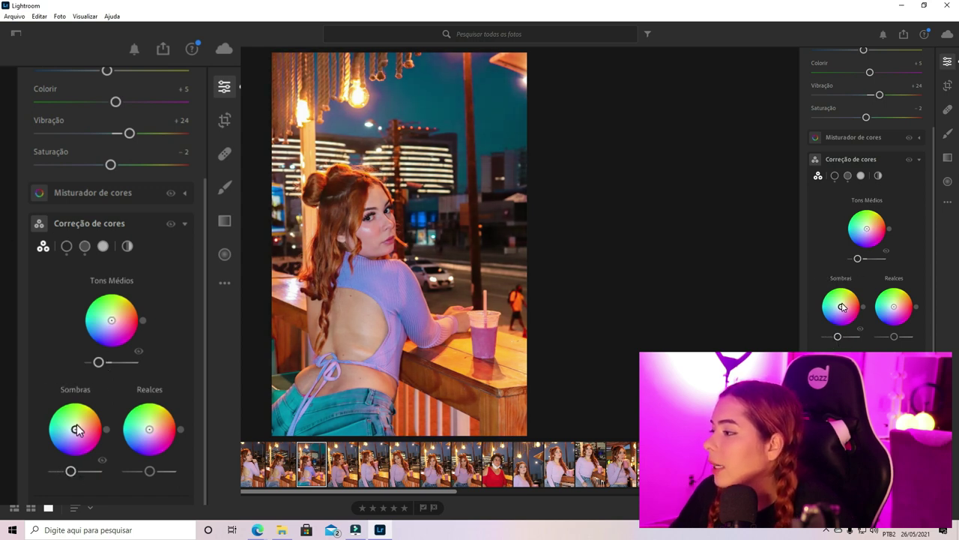
pyautogui.moveTo(75, 430); pyautogui.dragTo(73, 438)
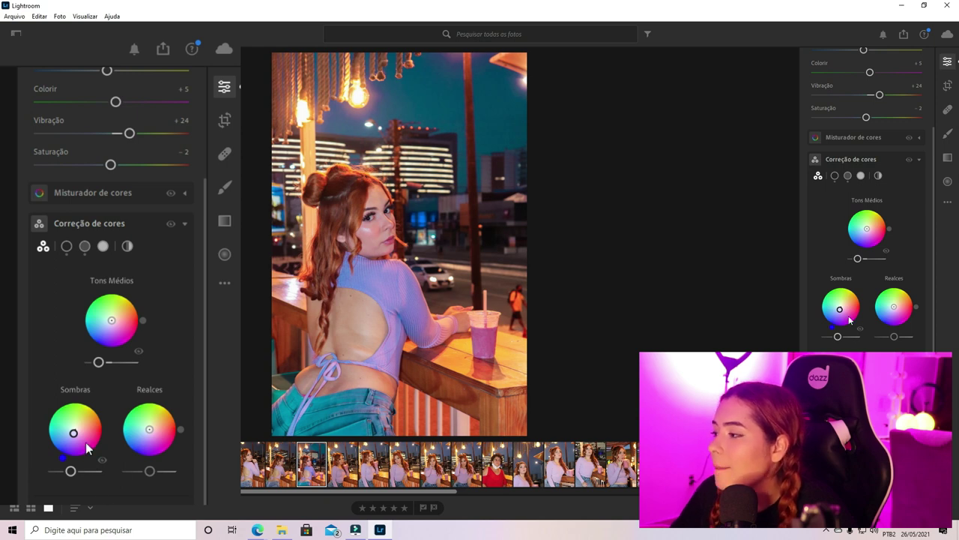
# - Soften the Shadows wheel grade to saturation 11 and luminance -23
pyautogui.click(85, 247)
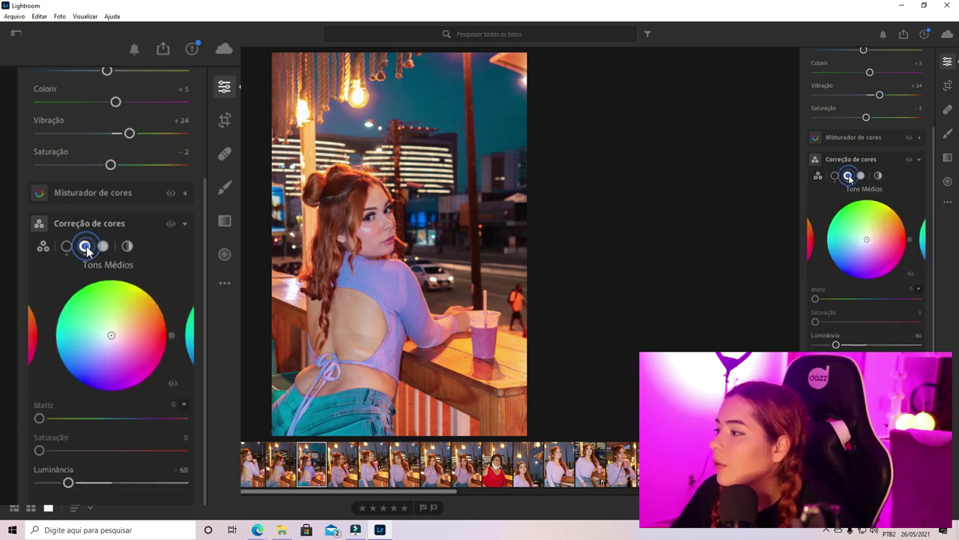
pyautogui.click(66, 245)
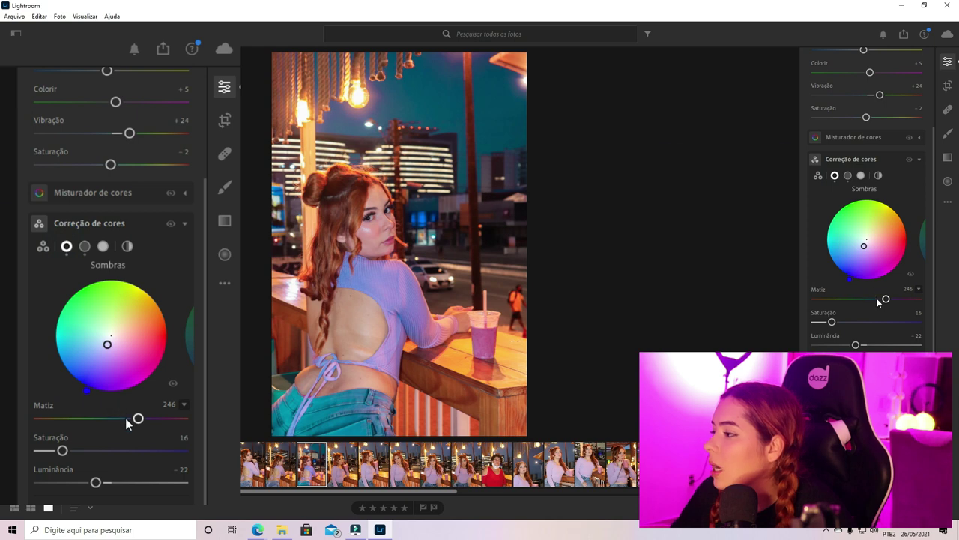
pyautogui.moveTo(65, 455)
pyautogui.mouseDown()
pyautogui.moveTo(49, 447)
pyautogui.moveTo(56, 451)
pyautogui.mouseUp()
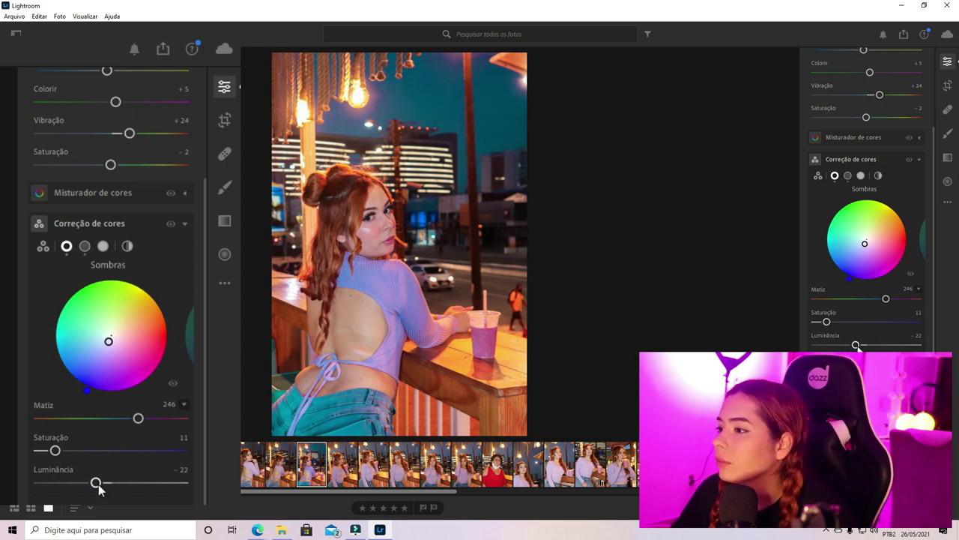
pyautogui.moveTo(98, 487); pyautogui.dragTo(96, 487)
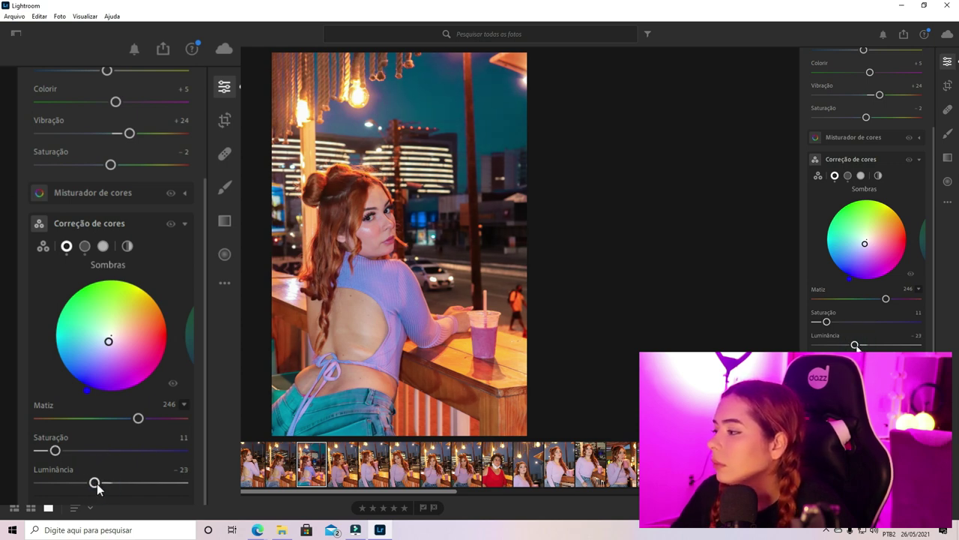
pyautogui.click(85, 246)
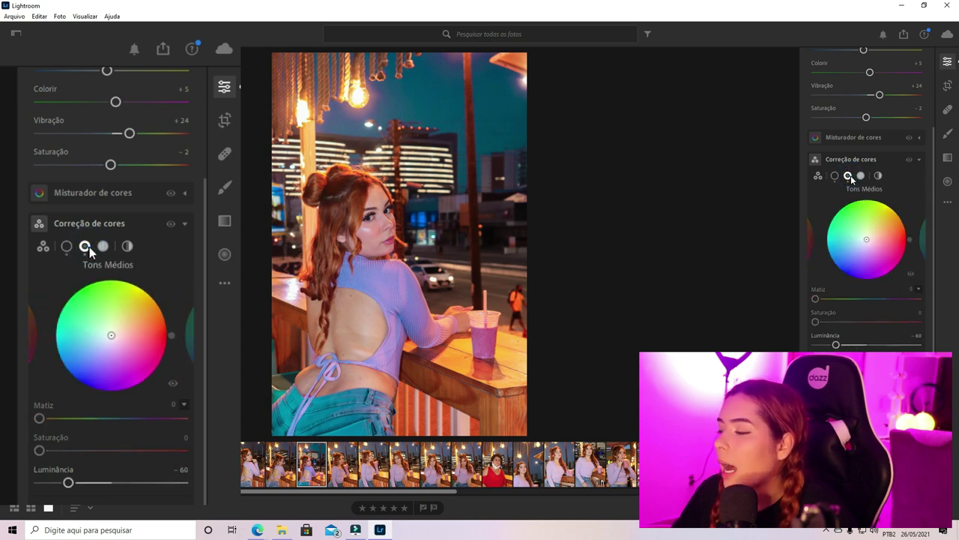
# - Tint the Color Grading highlights pink-red at hue 19 with saturation 12
pyautogui.click(99, 246)
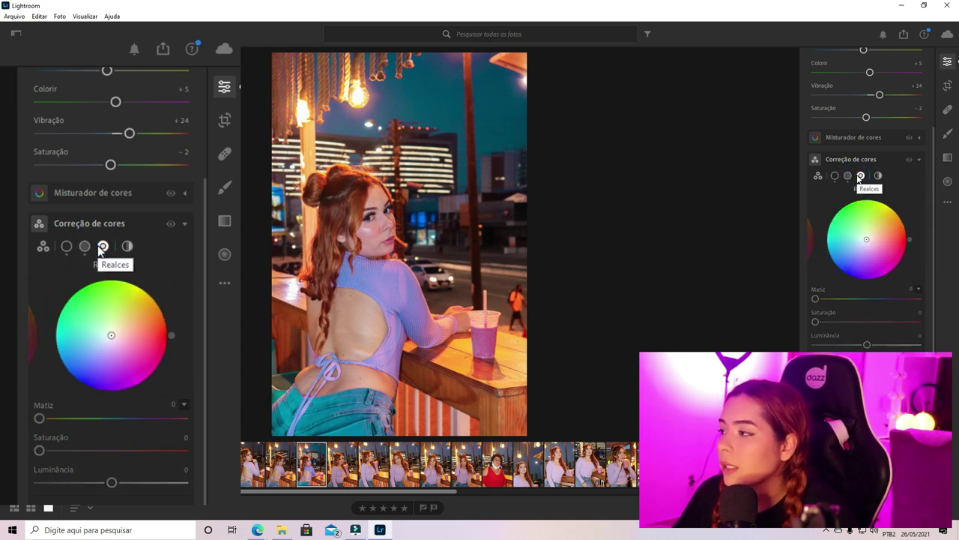
pyautogui.moveTo(41, 419)
pyautogui.mouseDown()
pyautogui.moveTo(75, 418)
pyautogui.moveTo(53, 428)
pyautogui.moveTo(72, 419)
pyautogui.moveTo(52, 420)
pyautogui.moveTo(65, 424)
pyautogui.moveTo(57, 439)
pyautogui.mouseUp()
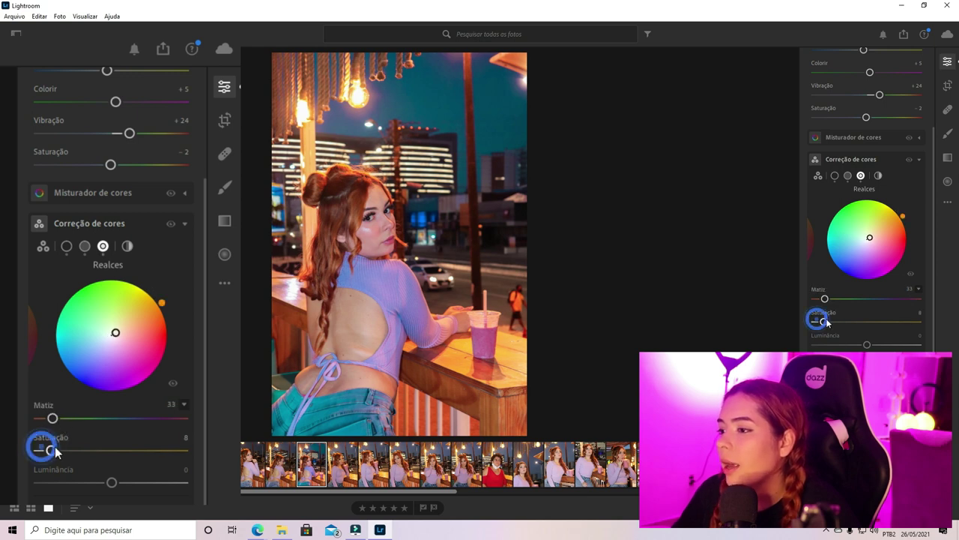
pyautogui.moveTo(41, 447); pyautogui.dragTo(44, 448)
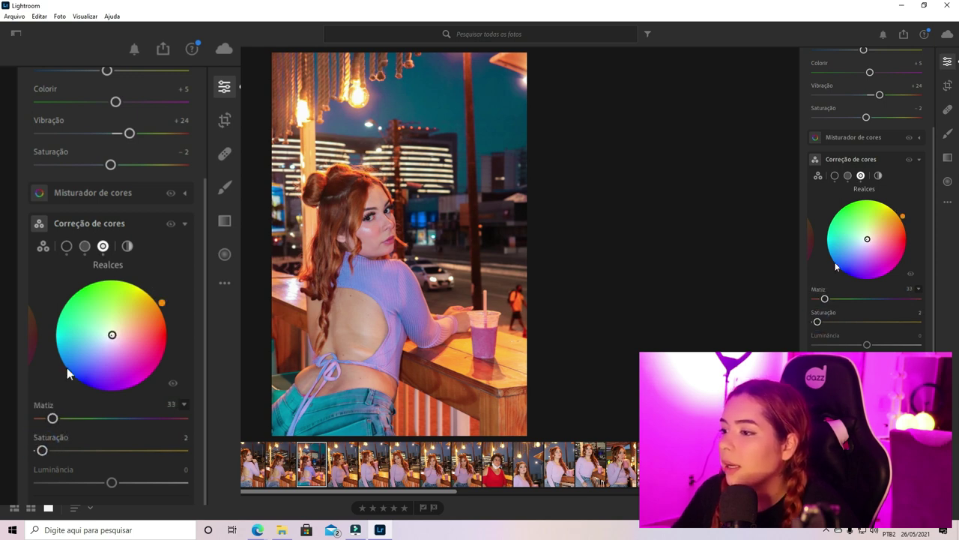
pyautogui.click(56, 419)
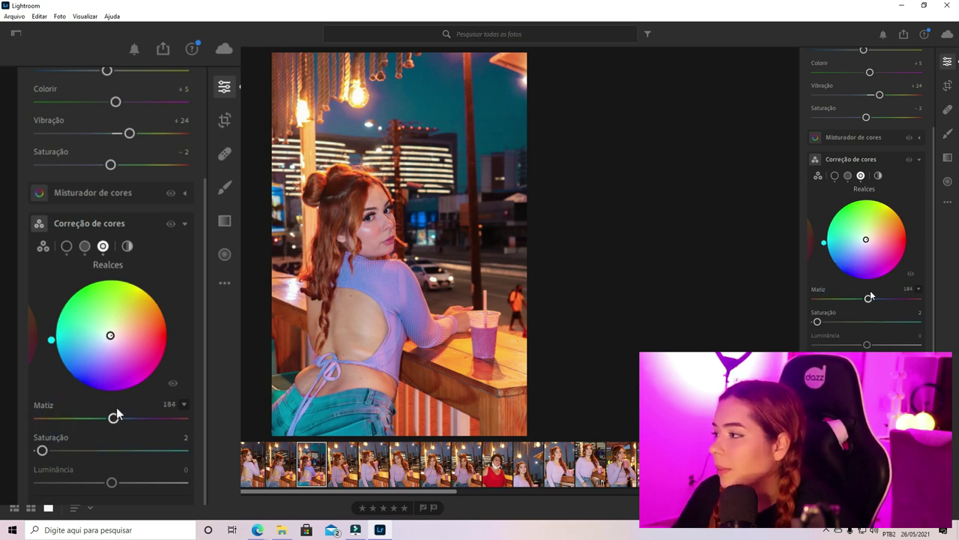
pyautogui.moveTo(56, 419); pyautogui.dragTo(149, 409)
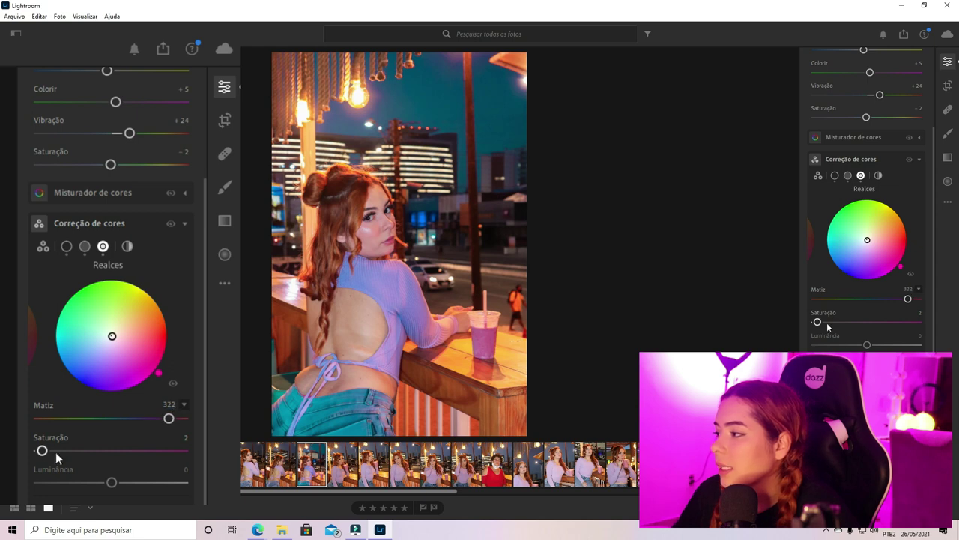
pyautogui.moveTo(42, 450)
pyautogui.mouseDown()
pyautogui.moveTo(116, 437)
pyautogui.moveTo(38, 465)
pyautogui.moveTo(52, 466)
pyautogui.mouseUp()
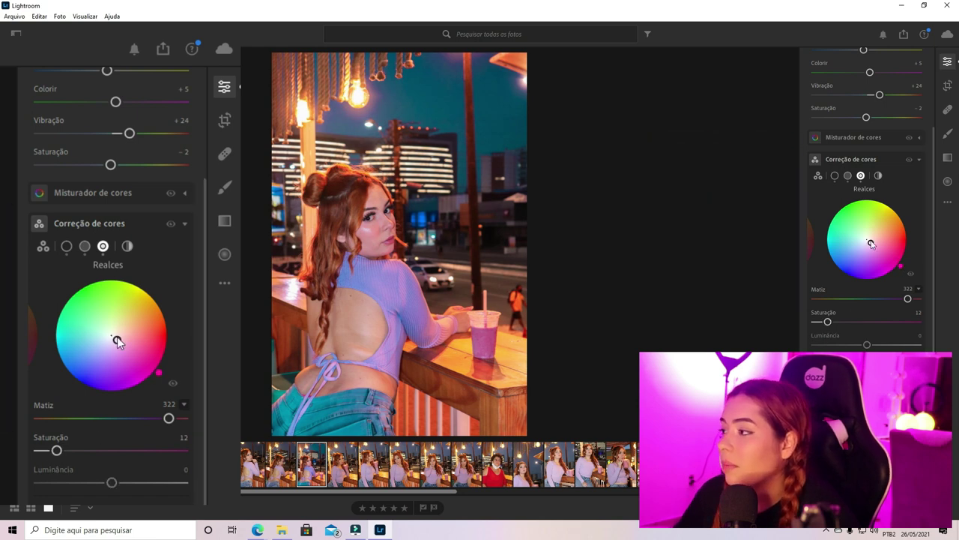
pyautogui.click(169, 417)
pyautogui.moveTo(83, 433); pyautogui.dragTo(48, 421)
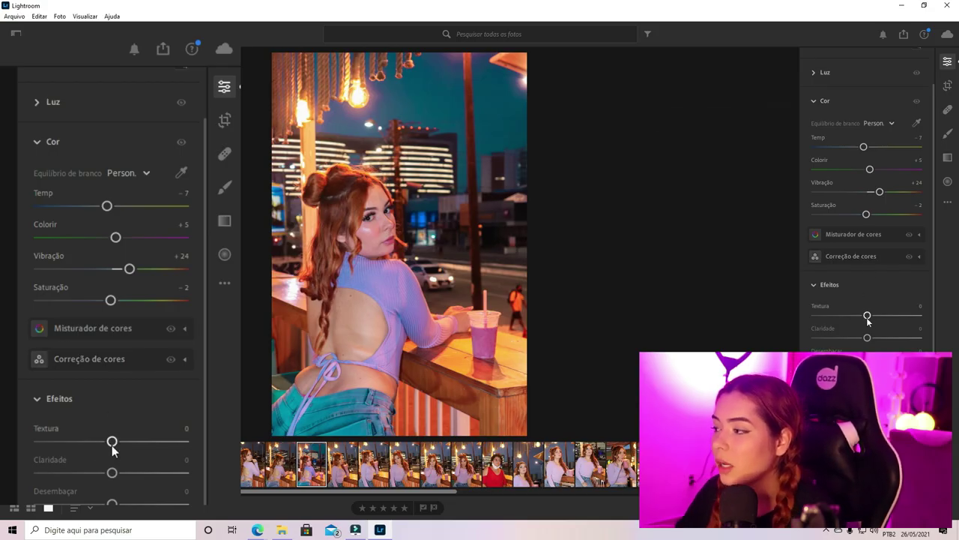
# - Raise Texture to +29, and reset Clarity to 0 after testing +100 and -100 on the face
pyautogui.moveTo(112, 441)
pyautogui.mouseDown()
pyautogui.moveTo(128, 444)
pyautogui.moveTo(103, 450)
pyautogui.moveTo(45, 497)
pyautogui.moveTo(133, 464)
pyautogui.mouseUp()
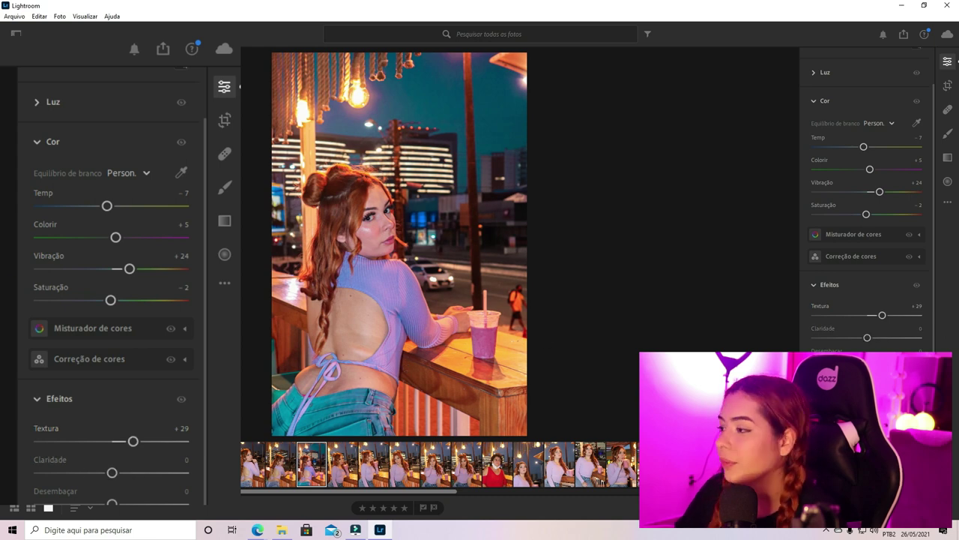
pyautogui.moveTo(112, 473)
pyautogui.mouseDown()
pyautogui.moveTo(122, 473)
pyautogui.moveTo(100, 473)
pyautogui.moveTo(185, 473)
pyautogui.mouseUp()
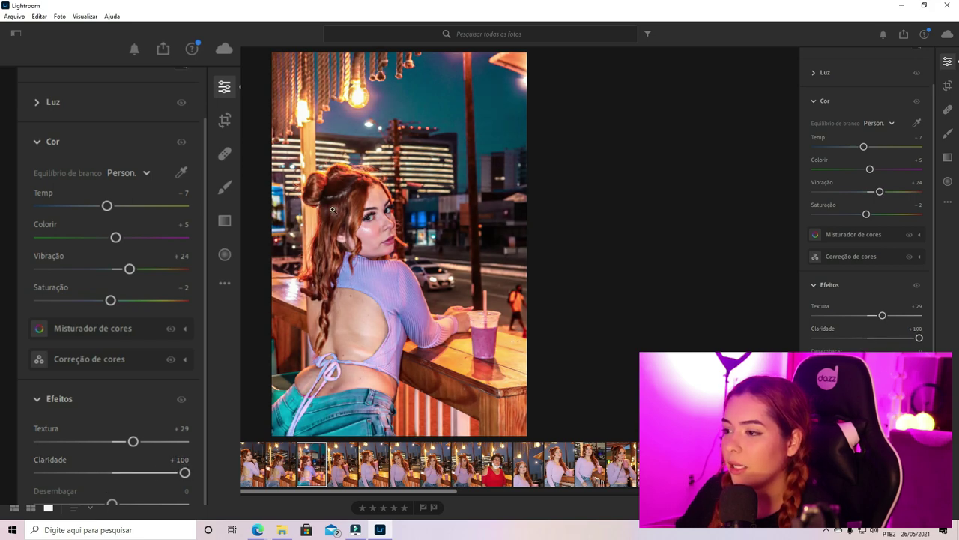
pyautogui.click(358, 202)
pyautogui.moveTo(358, 216); pyautogui.dragTo(368, 168)
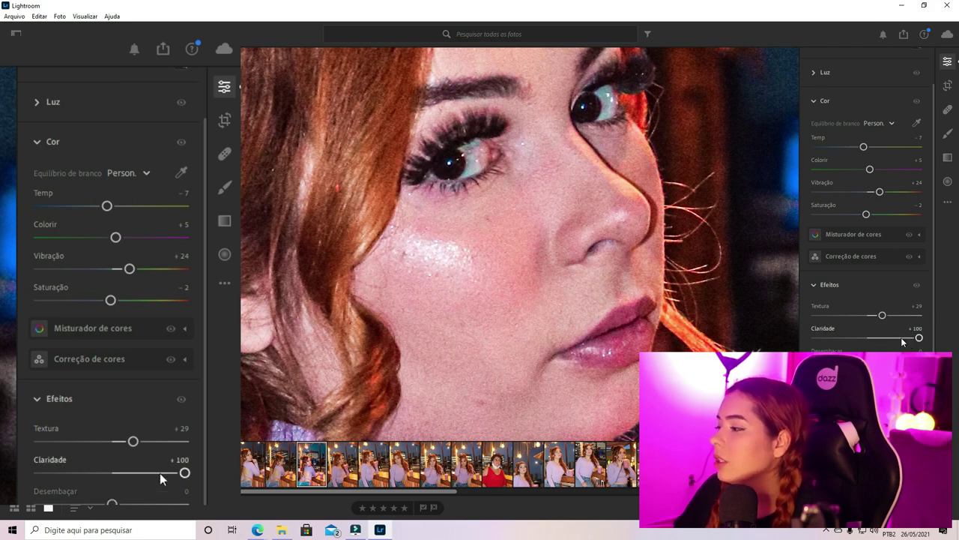
pyautogui.moveTo(184, 473)
pyautogui.mouseDown()
pyautogui.moveTo(39, 473)
pyautogui.moveTo(111, 484)
pyautogui.mouseUp()
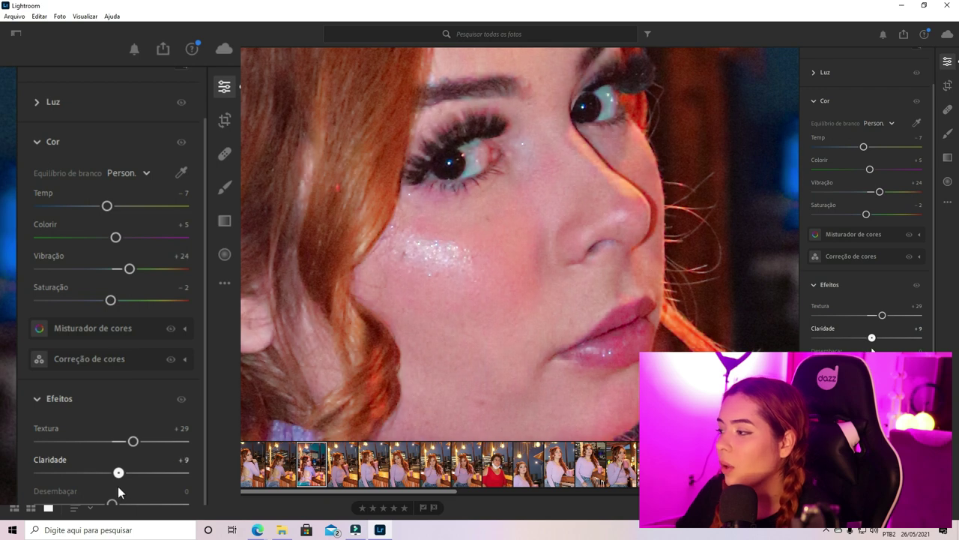
pyautogui.click(182, 459)
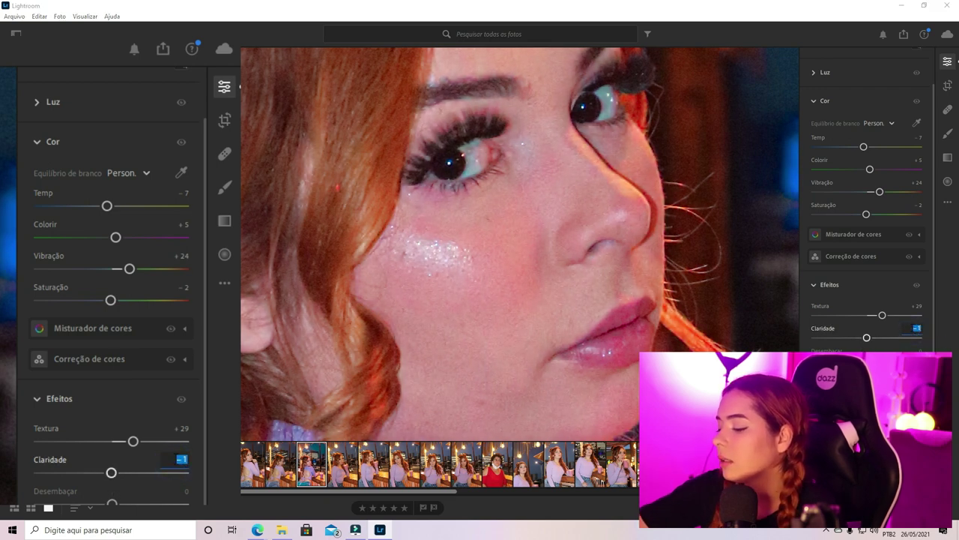
pyautogui.write('0')
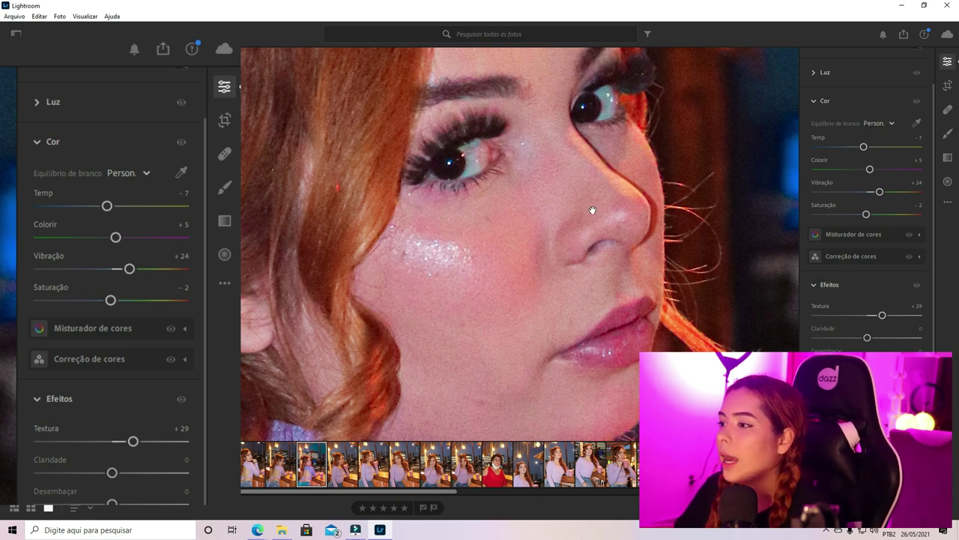
pyautogui.click(591, 210)
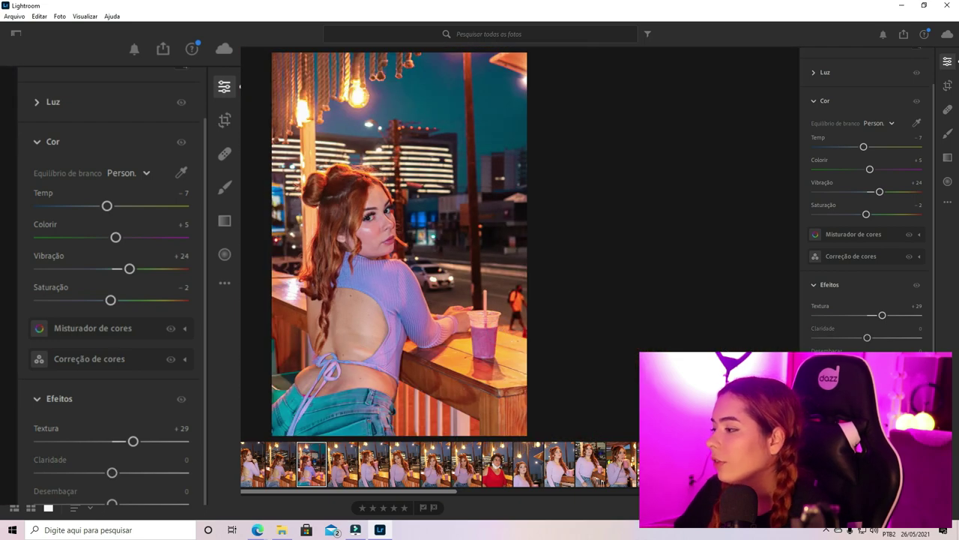
# - Set Dehaze to +4 after testing a hazier negative value
pyautogui.moveTo(112, 502); pyautogui.dragTo(102, 503)
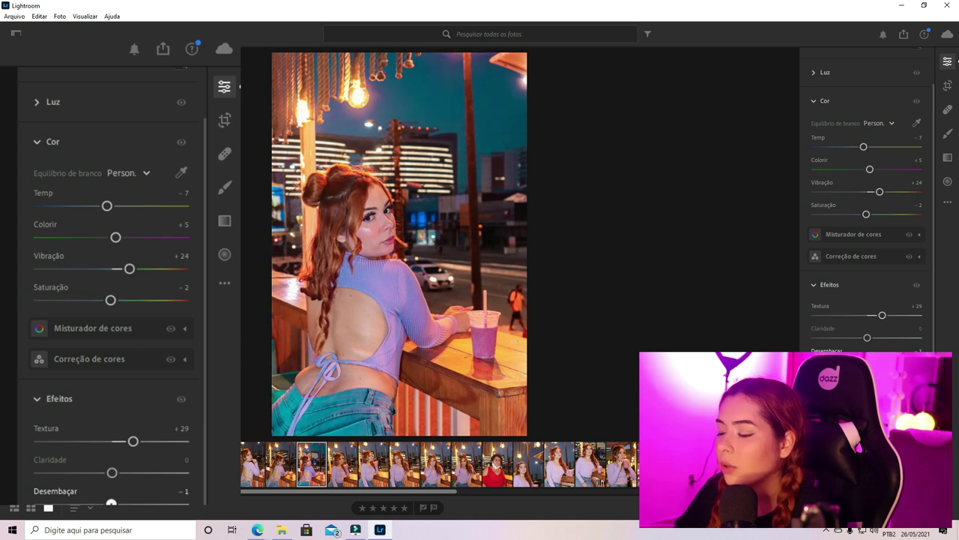
pyautogui.moveTo(110, 503); pyautogui.dragTo(114, 502)
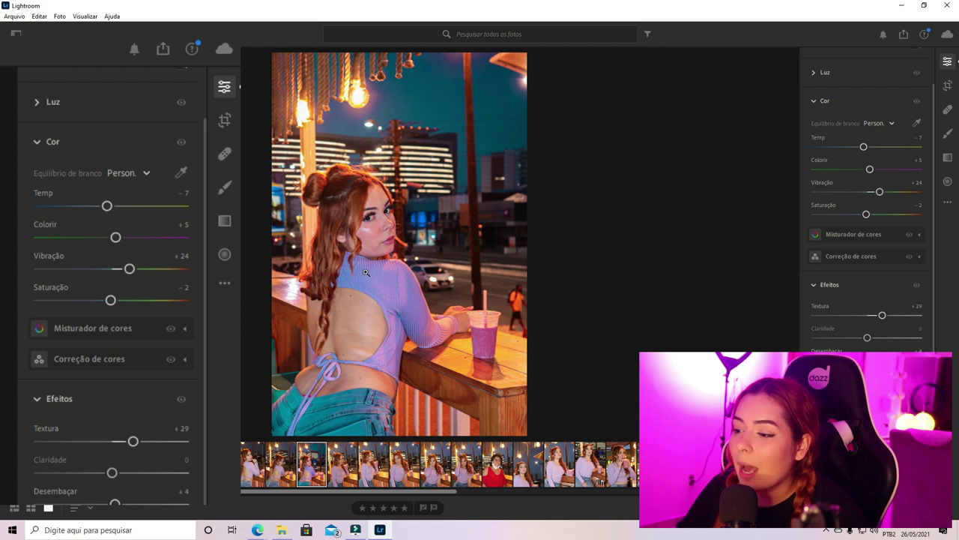
# - Compare other filmstrip shots, then return to the edited third photo
pyautogui.press('Right')
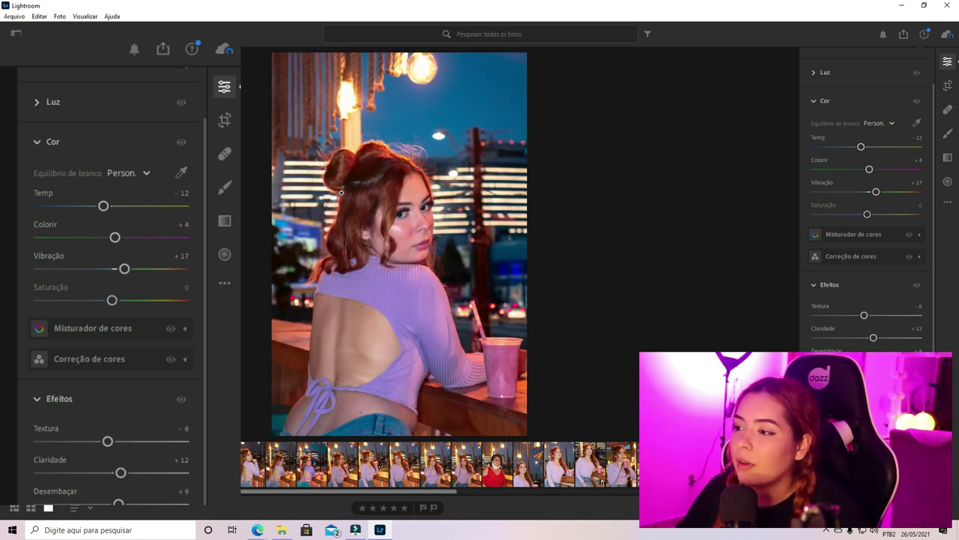
pyautogui.click(310, 464)
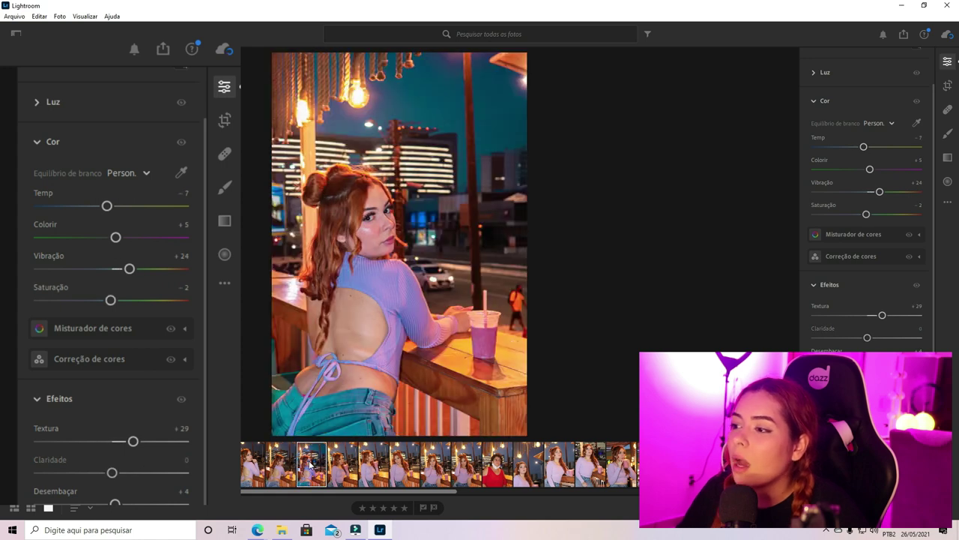
pyautogui.click(342, 464)
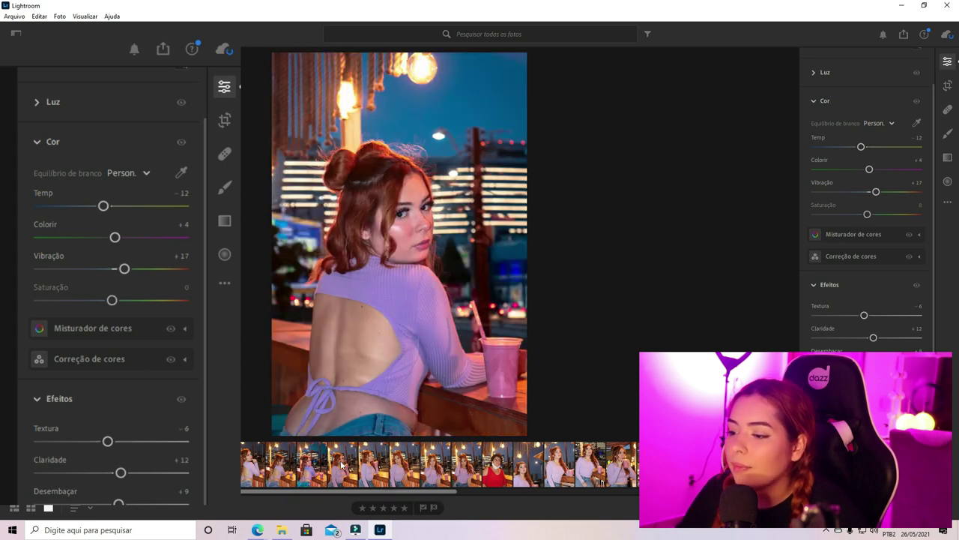
pyautogui.click(316, 465)
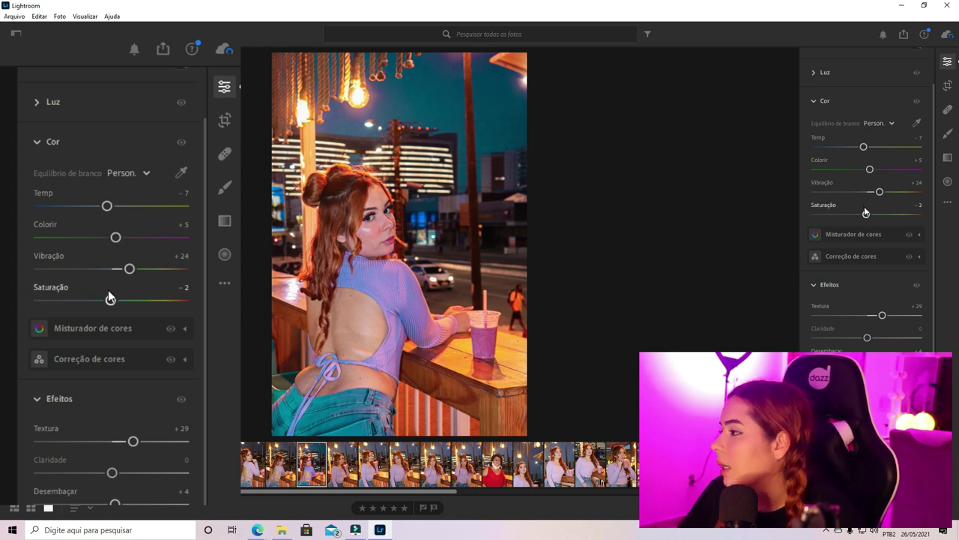
# - Darken the Color Grading highlights to luminance -35, keeping hue 322 and saturation 12
pyautogui.click(116, 331)
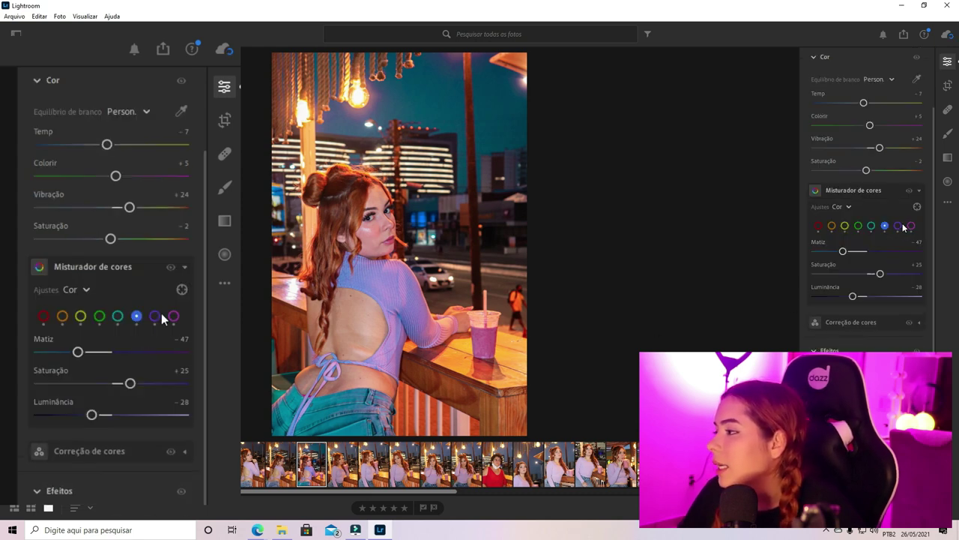
pyautogui.click(117, 263)
pyautogui.click(94, 352)
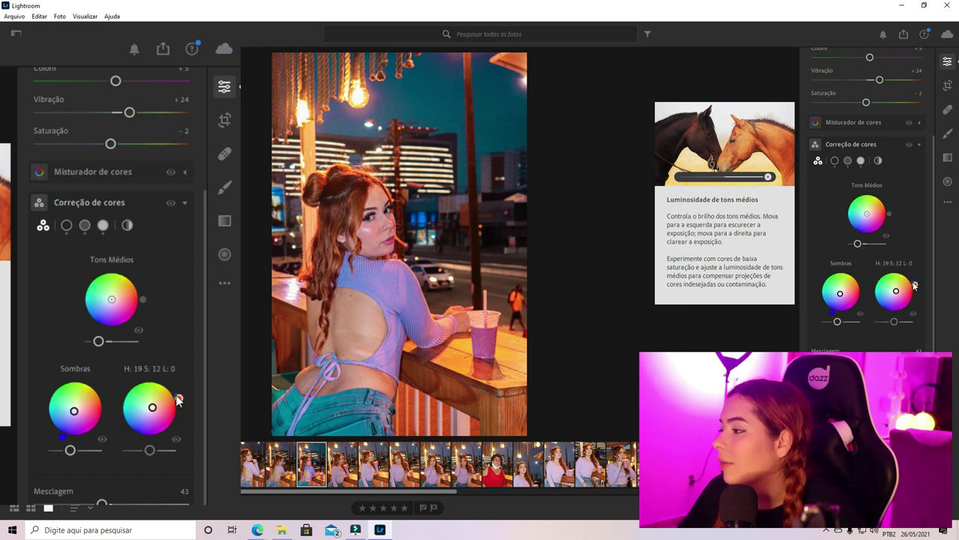
pyautogui.moveTo(177, 400)
pyautogui.mouseDown()
pyautogui.moveTo(157, 453)
pyautogui.moveTo(141, 453)
pyautogui.mouseUp()
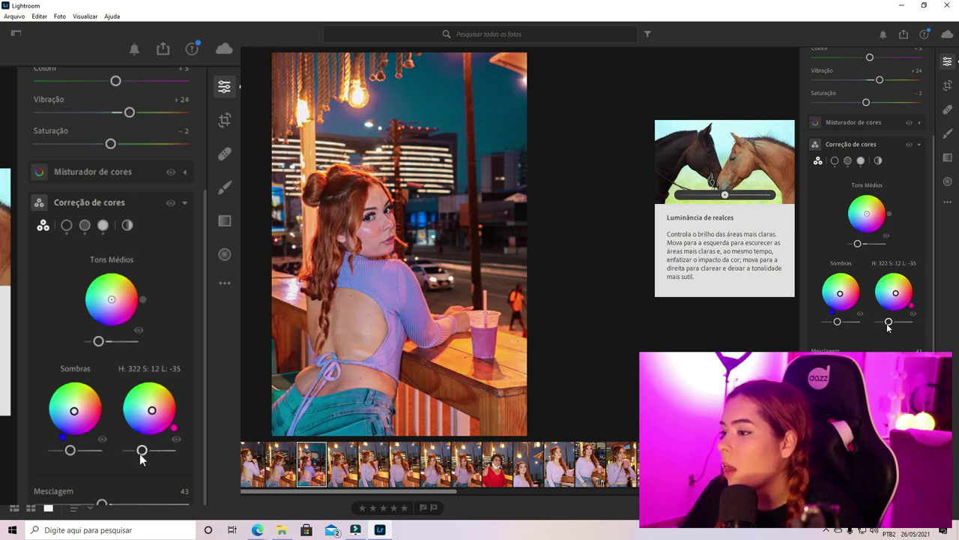
pyautogui.click(184, 202)
# - Cut sharpening from 150 to 1 and set noise reduction to 2, checking the face at 100%
pyautogui.scroll(3, 130, 482)
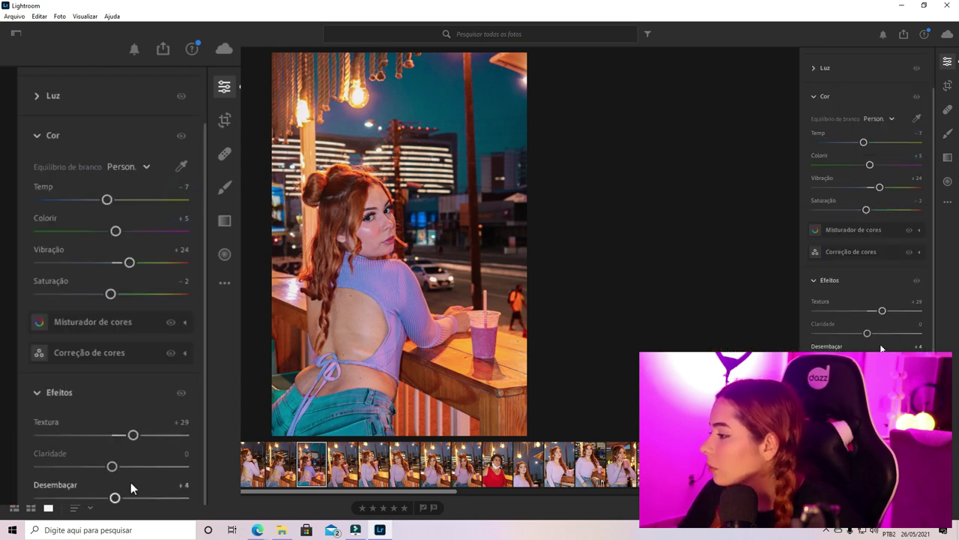
pyautogui.scroll(-2, 111, 300)
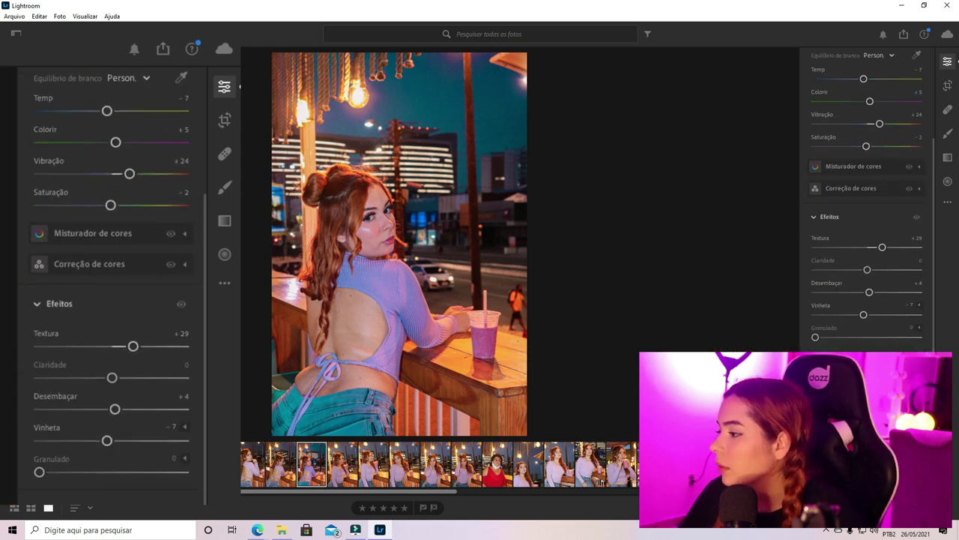
pyautogui.scroll(-2, 105, 465)
pyautogui.moveTo(43, 450); pyautogui.dragTo(185, 449)
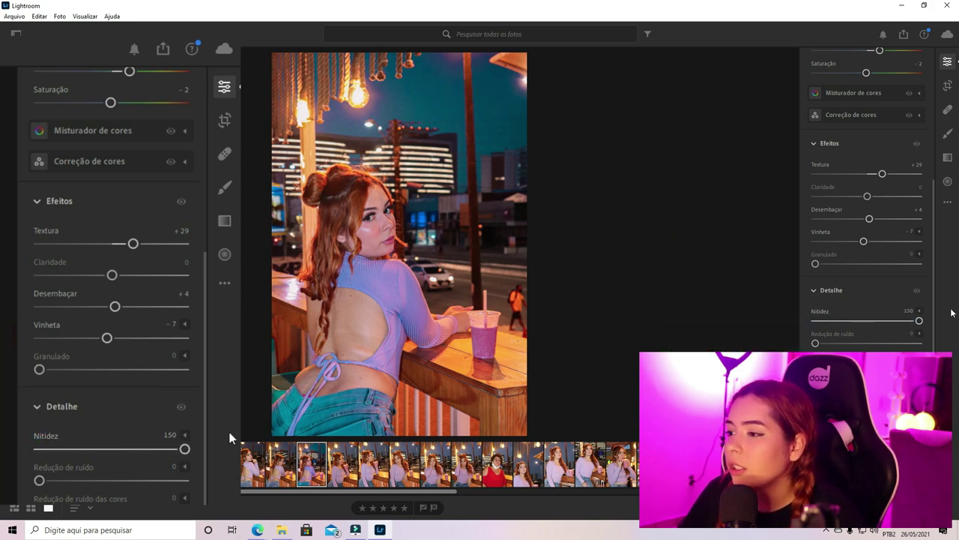
pyautogui.click(355, 224)
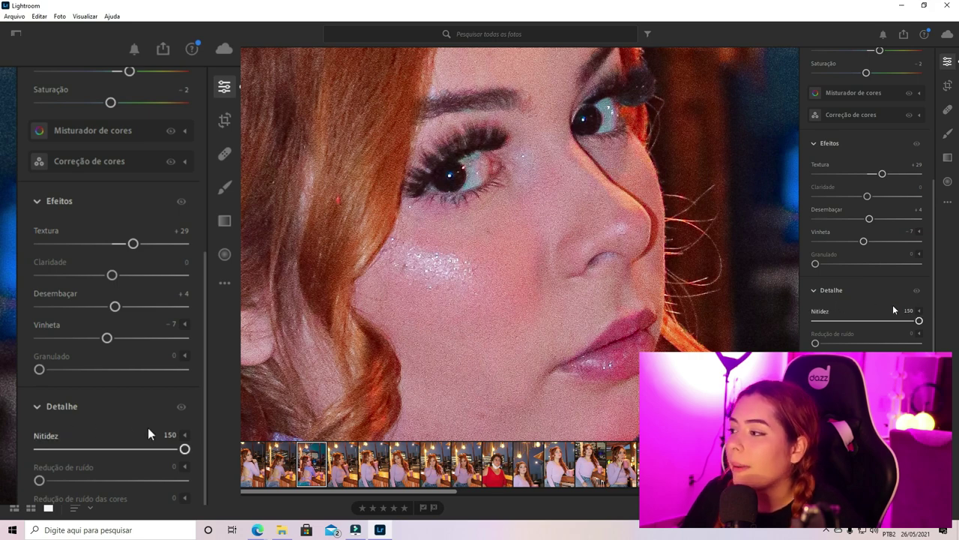
pyautogui.doubleClick(44, 451)
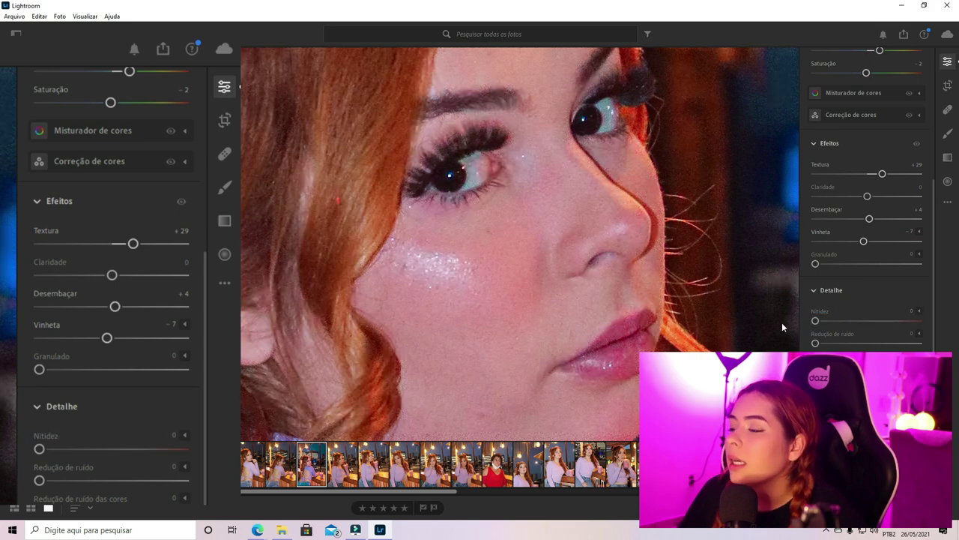
pyautogui.moveTo(41, 450); pyautogui.dragTo(47, 449)
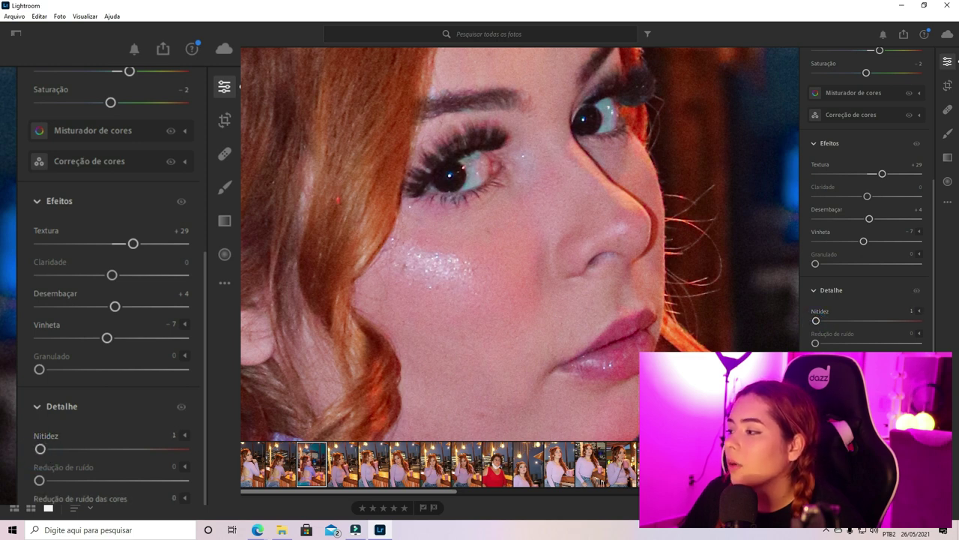
pyautogui.moveTo(39, 480)
pyautogui.mouseDown()
pyautogui.moveTo(66, 479)
pyautogui.moveTo(42, 480)
pyautogui.mouseUp()
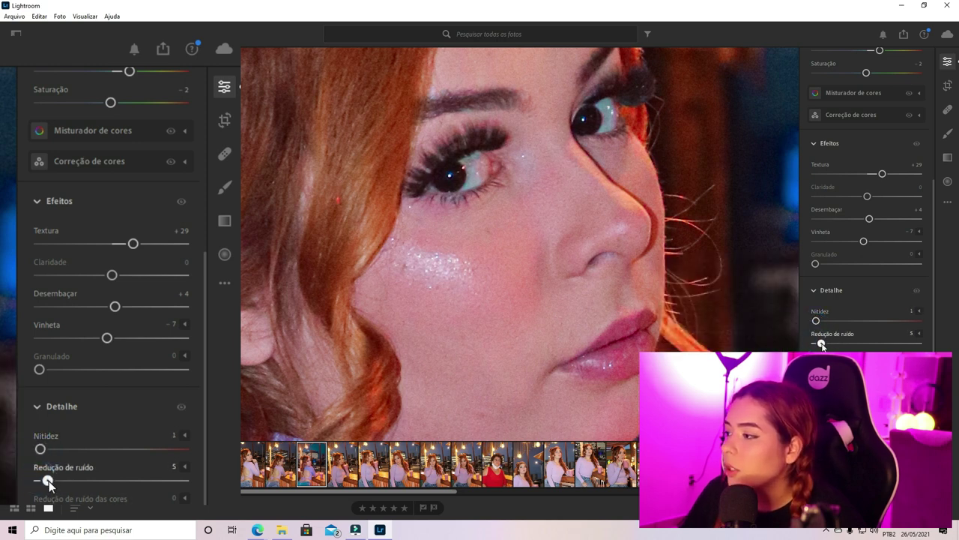
pyautogui.click(551, 260)
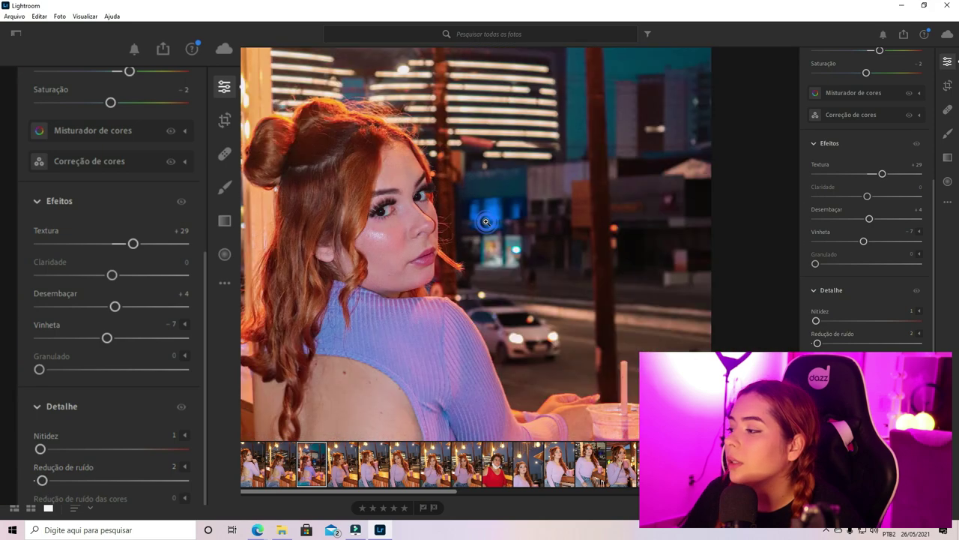
pyautogui.scroll(-3, 79, 450)
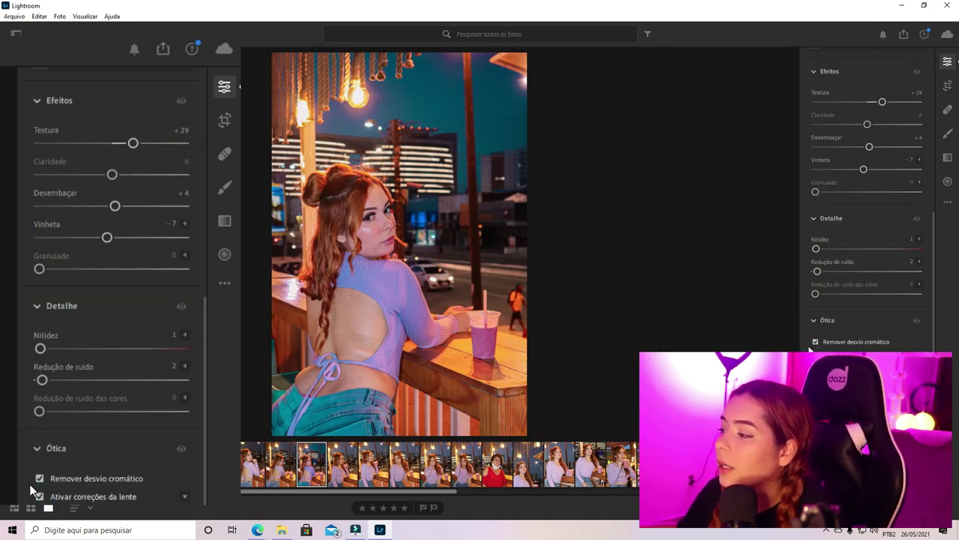
pyautogui.scroll(3, 41, 498)
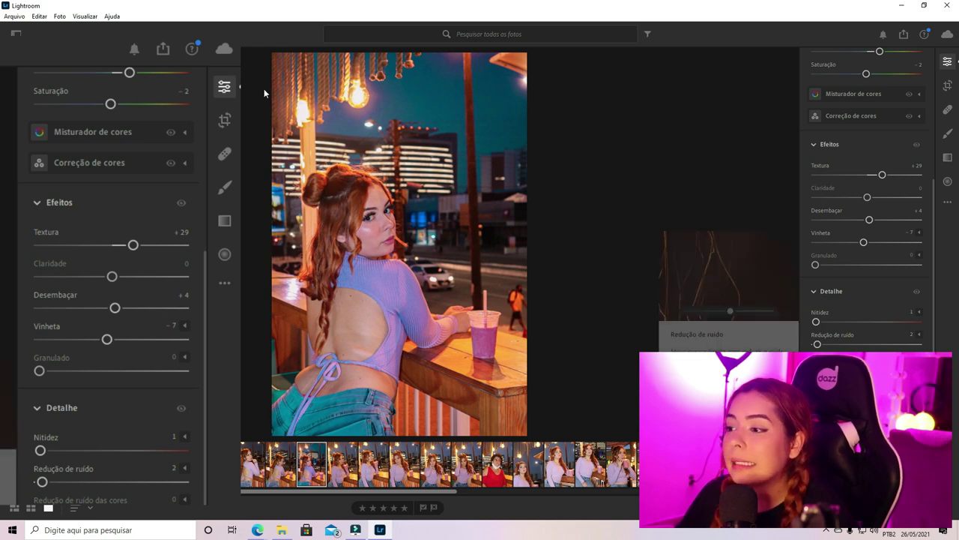
pyautogui.moveTo(832, 334)
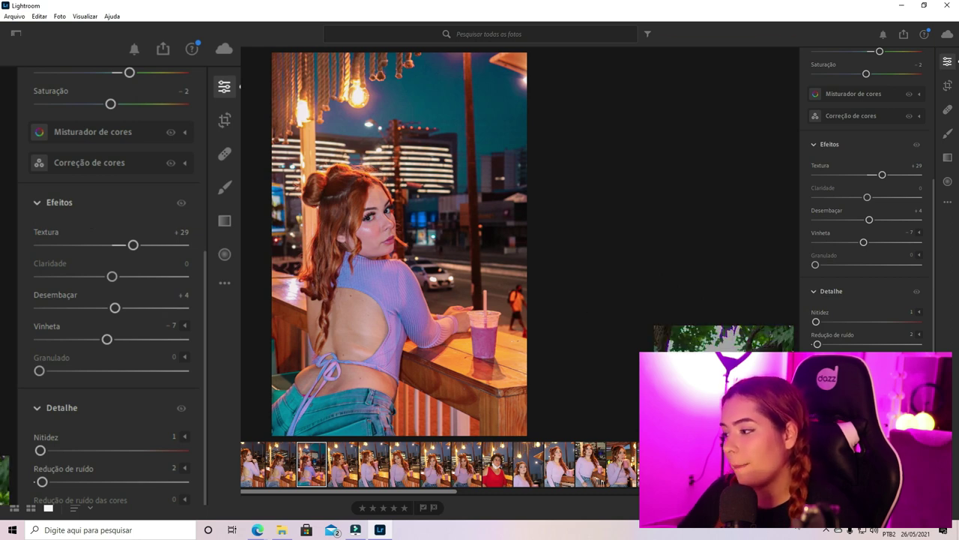
pyautogui.press('\\')
pyautogui.press('\\')
pyautogui.press('\\')
pyautogui.press('\\')
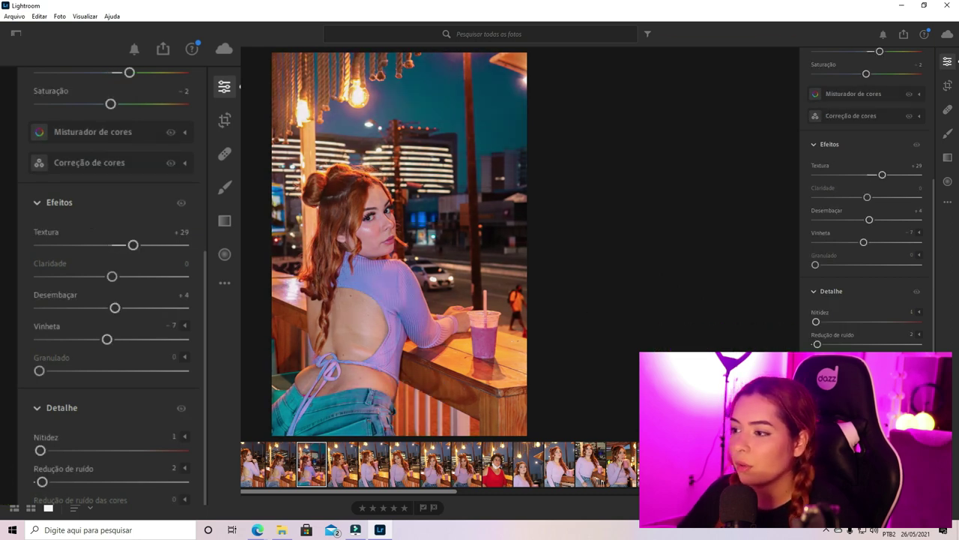
pyautogui.press('\\')
pyautogui.press('\\')
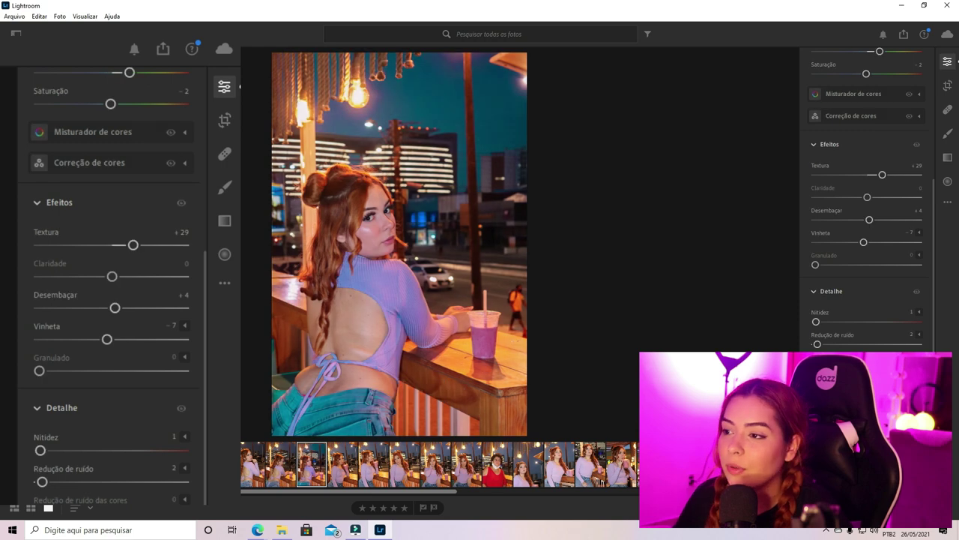
pyautogui.press('\\')
pyautogui.press('\\')
pyautogui.press('\\')
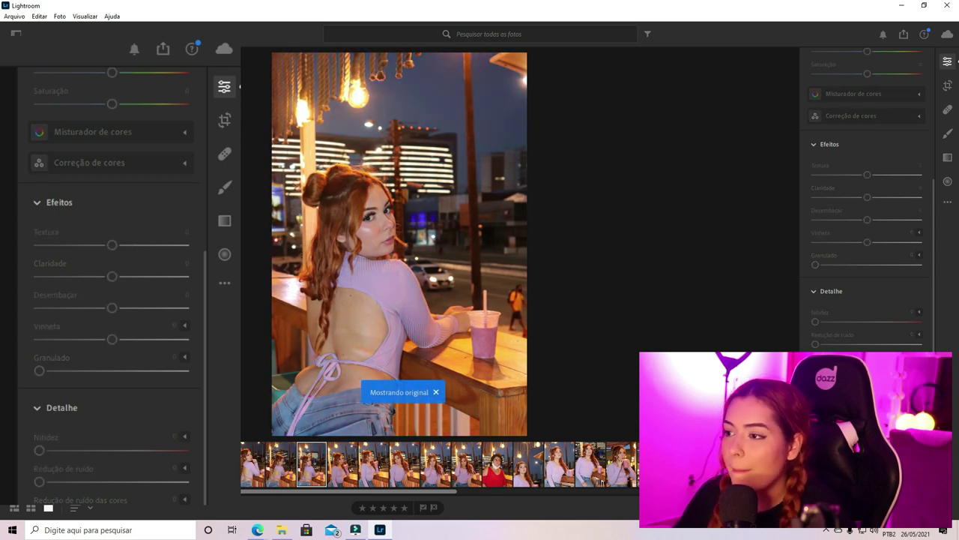
pyautogui.press('\\')
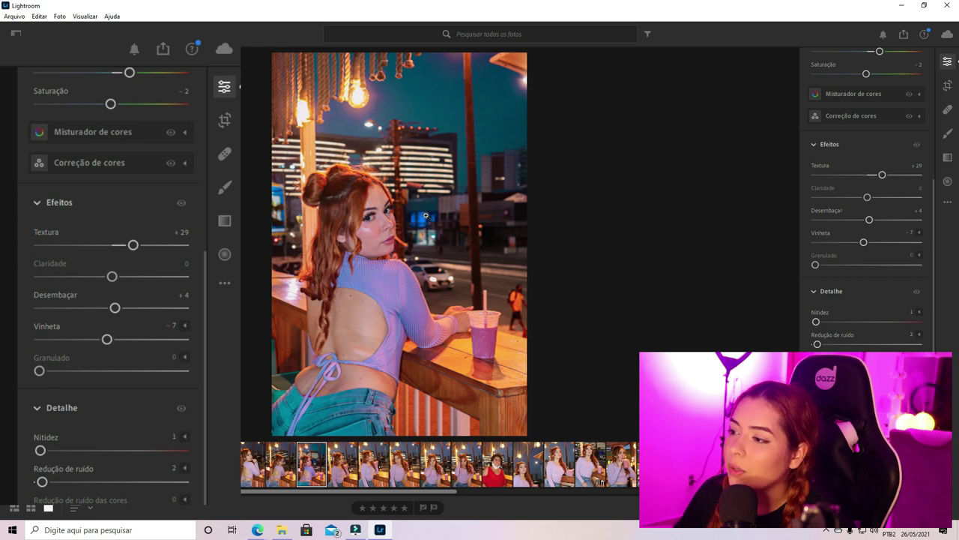
pyautogui.press('\\')
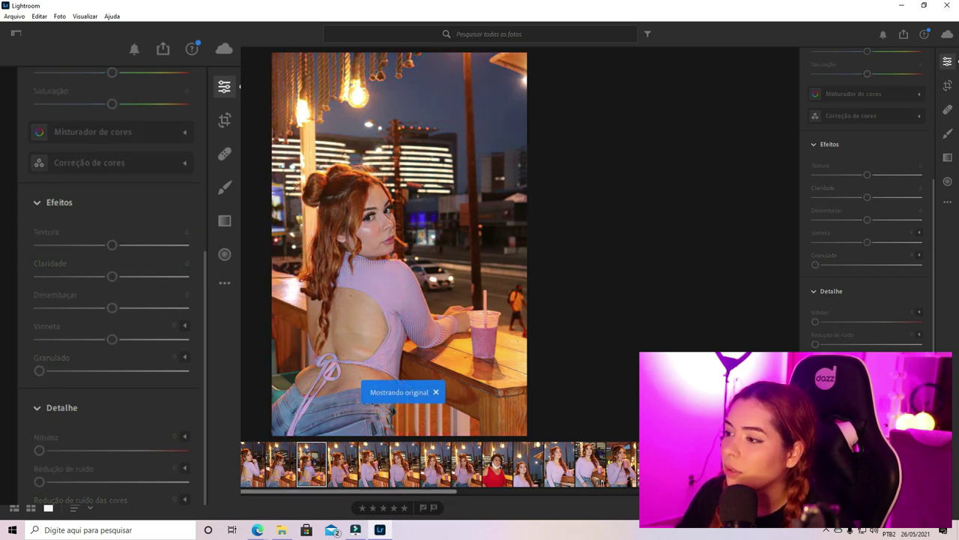
pyautogui.press('\\')
pyautogui.press('\\')
pyautogui.press('\\')
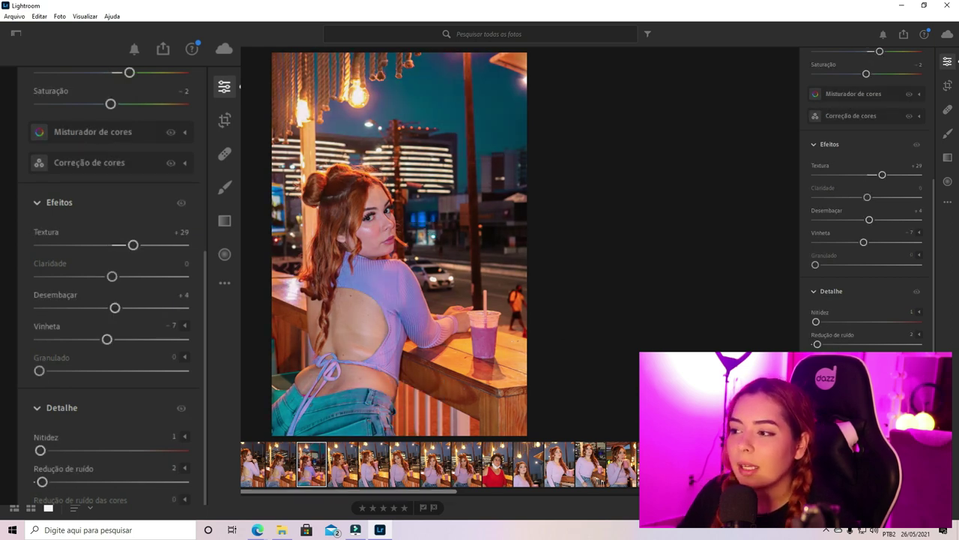
pyautogui.press('\\')
pyautogui.press('\\')
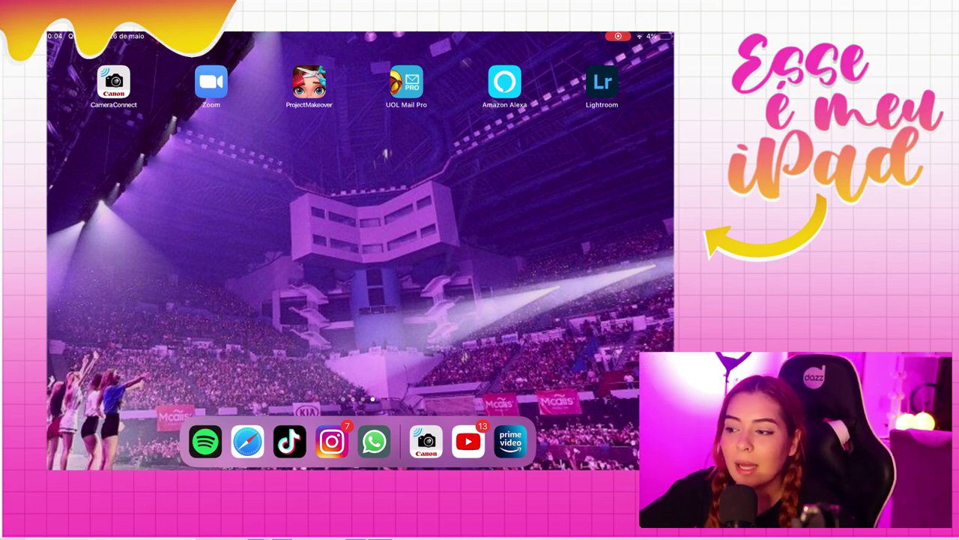
# - Swipe back and forth through the iPad home screen pages looking for Lightroom
pyautogui.hscroll(-5, 359, 247)
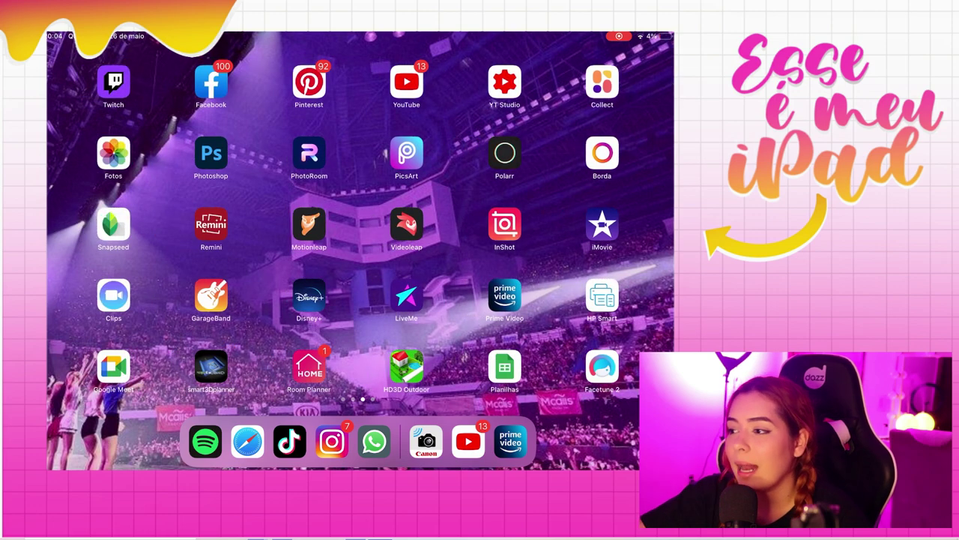
pyautogui.hscroll(5, 360, 248)
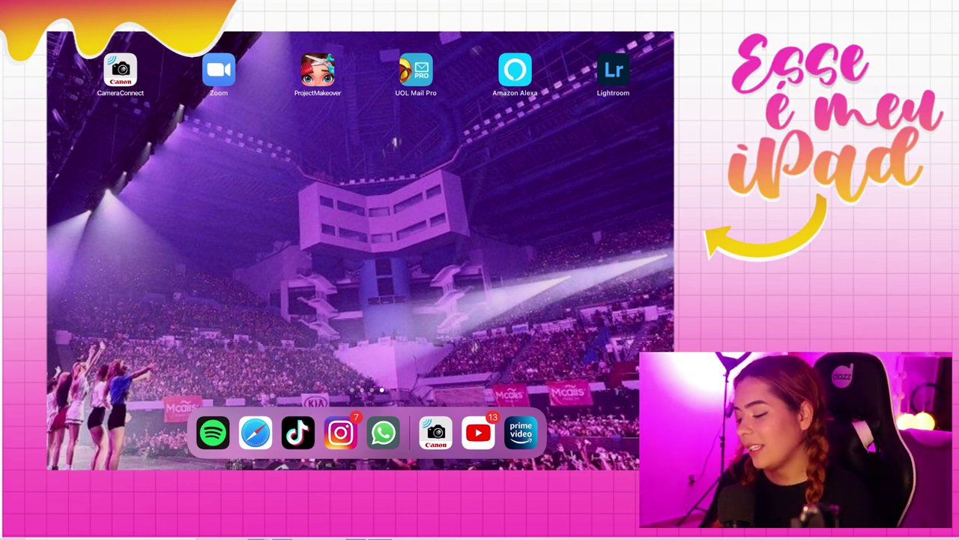
pyautogui.hscroll(-5, 360, 248)
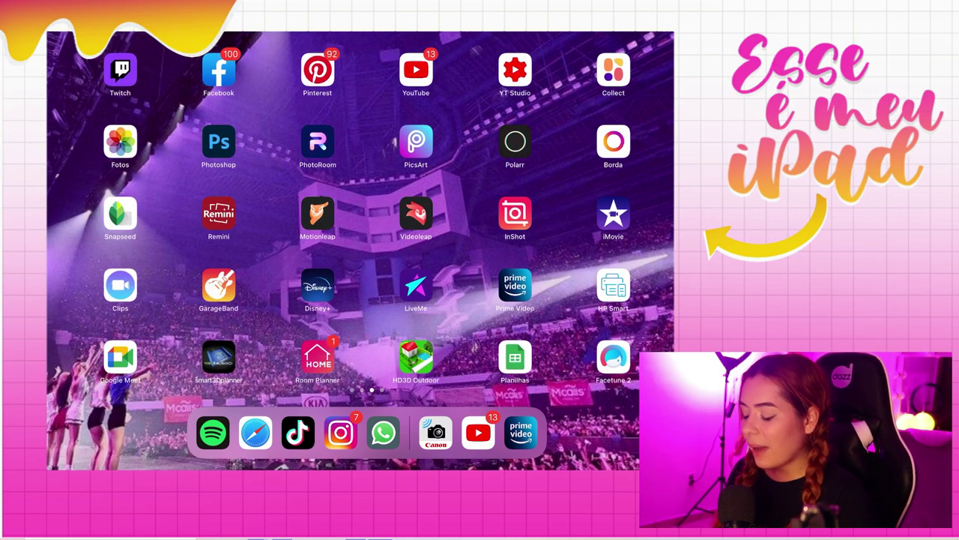
pyautogui.hscroll(5, 360, 247)
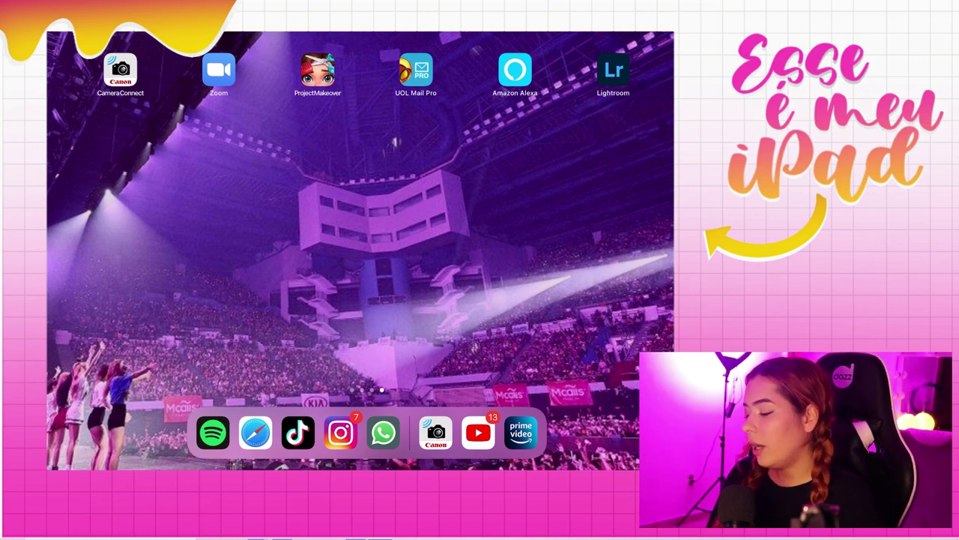
pyautogui.hscroll(-5, 360, 248)
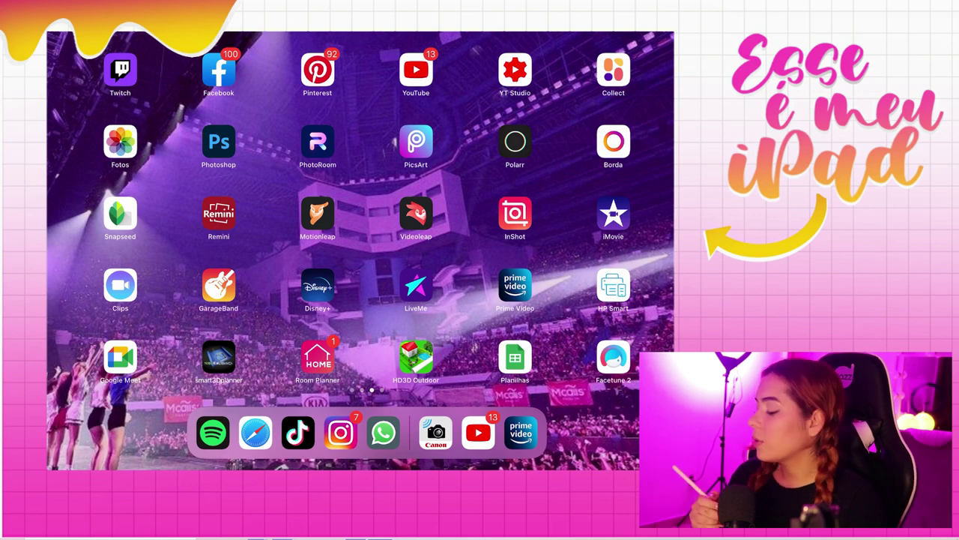
pyautogui.hscroll(-5, 360, 248)
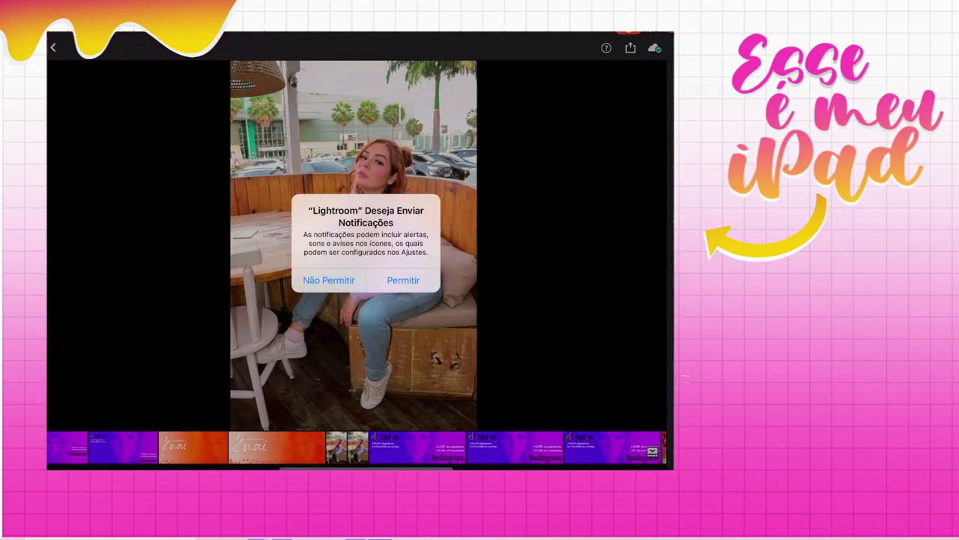
# - Allow notifications, then open the night bar photo from the Todas as fotos grid
pyautogui.click(404, 279)
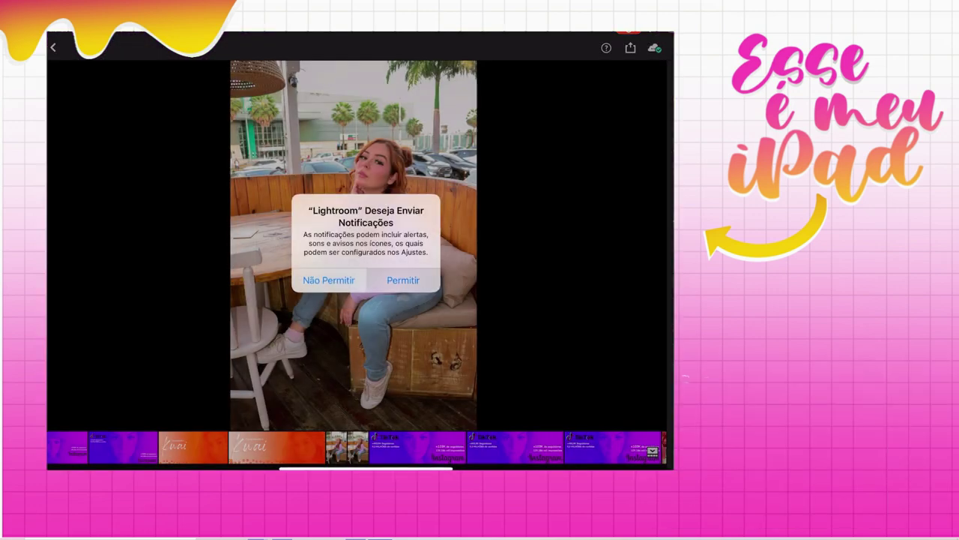
pyautogui.click(54, 47)
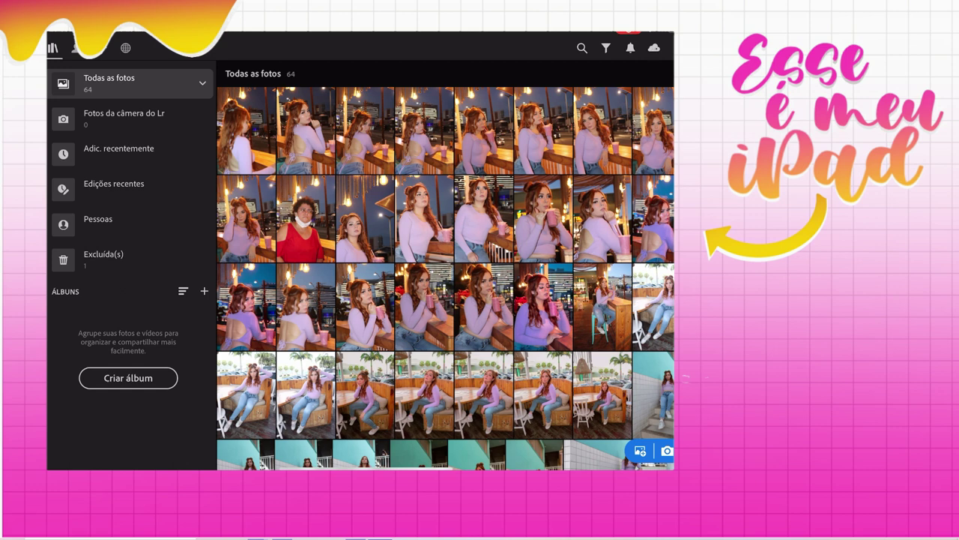
pyautogui.scroll(10, 446, 278)
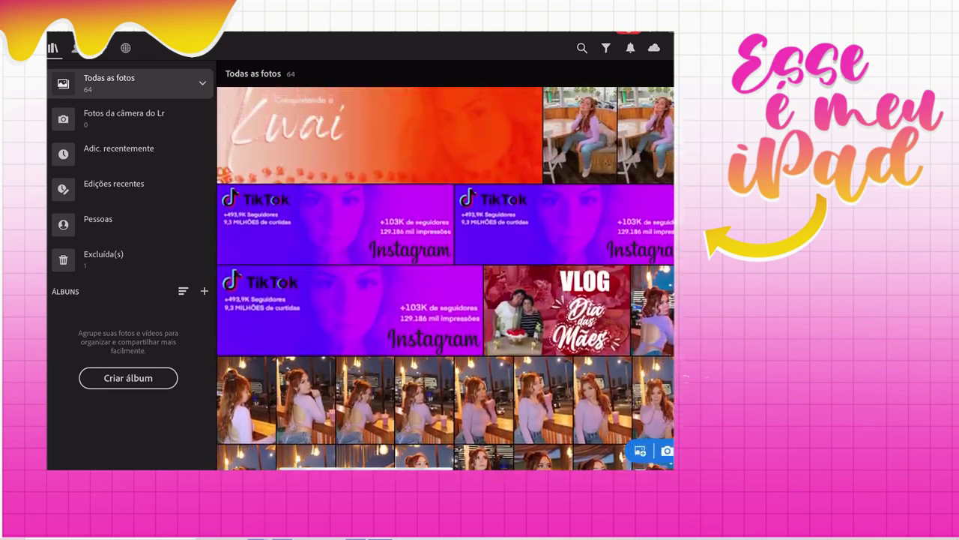
pyautogui.scroll(-5, 446, 278)
pyautogui.scroll(2, 446, 277)
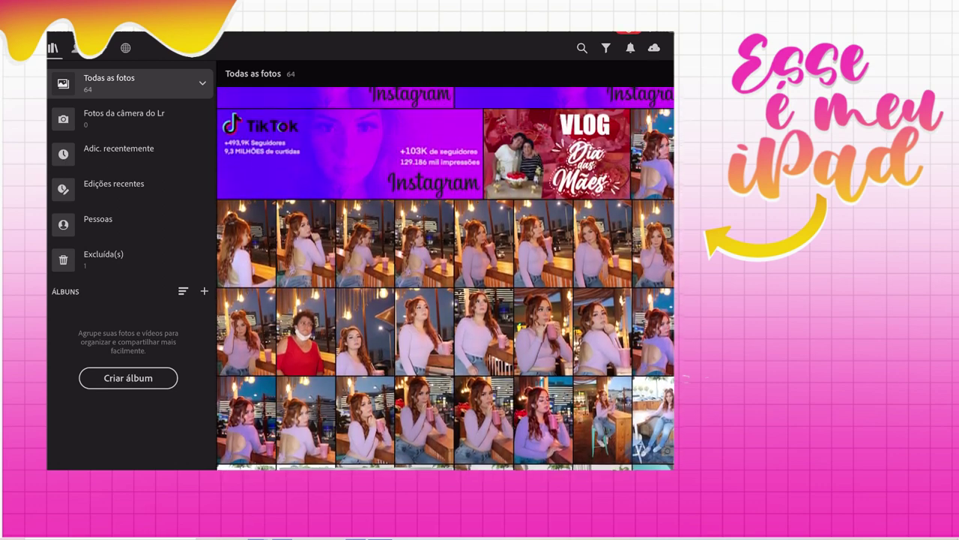
pyautogui.scroll(1, 446, 277)
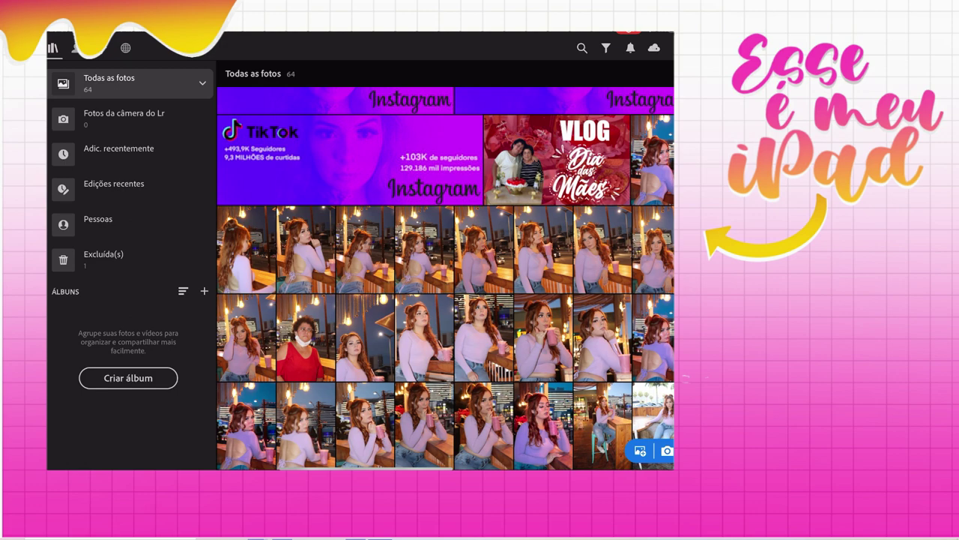
pyautogui.scroll(-3, 446, 277)
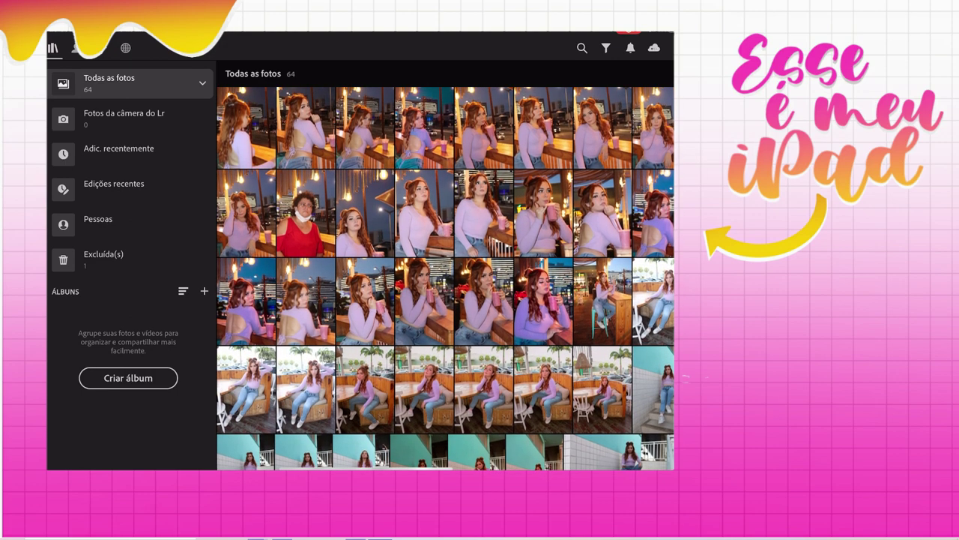
pyautogui.scroll(4, 446, 277)
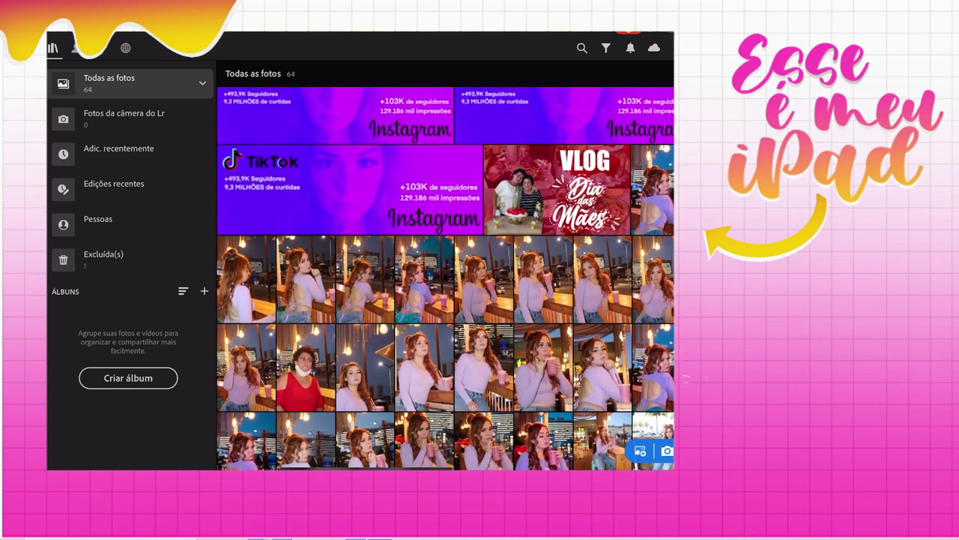
pyautogui.click(424, 275)
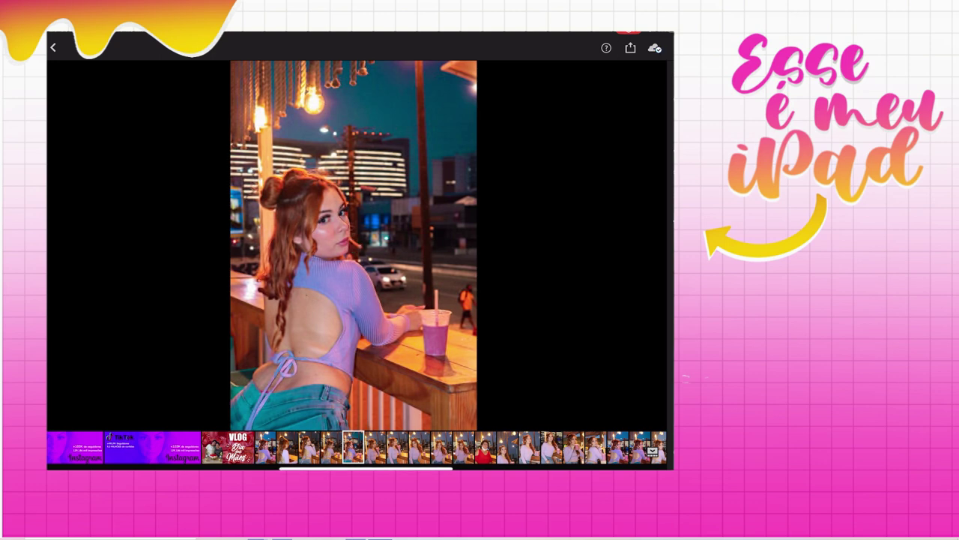
# - Export the bar portrait as a full-size, 100%-quality JPG and return to the home screen
pyautogui.click(631, 47)
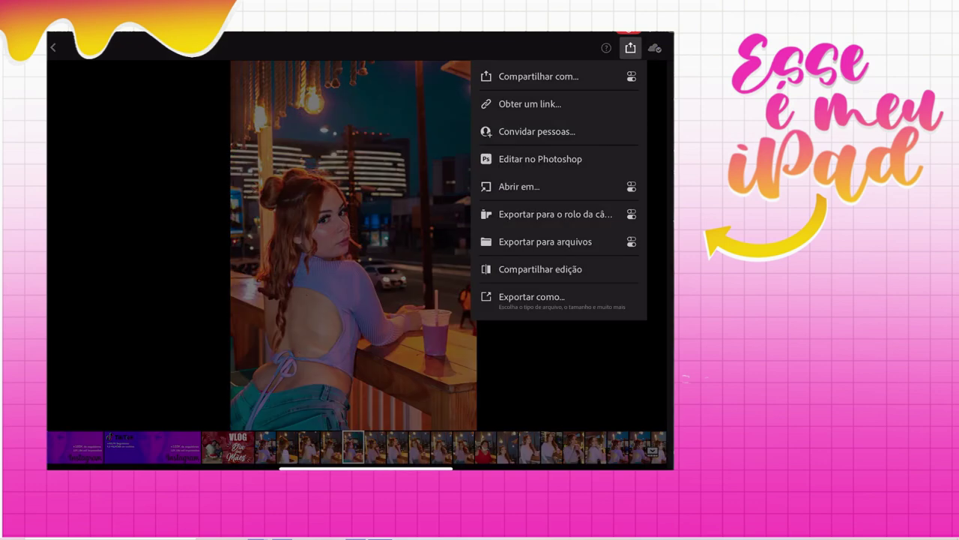
pyautogui.click(533, 297)
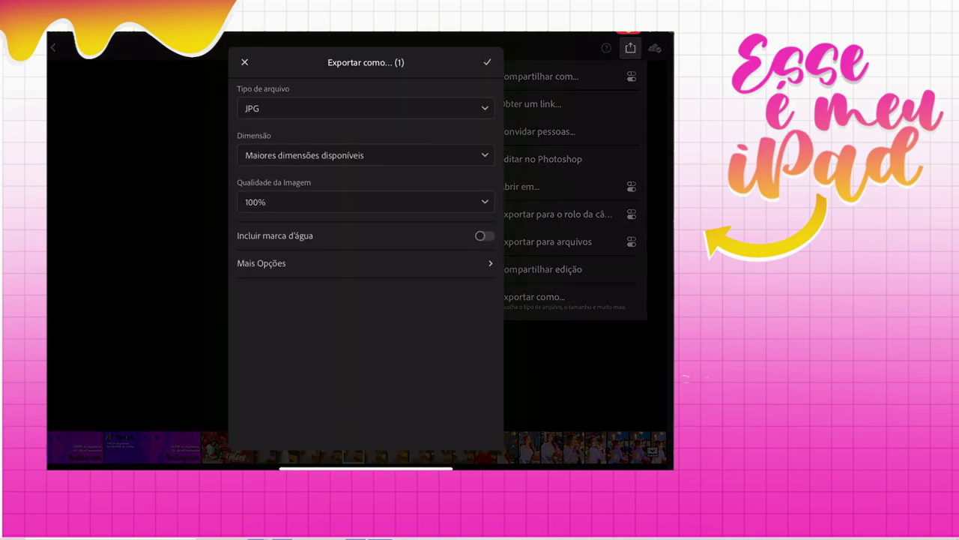
pyautogui.click(487, 62)
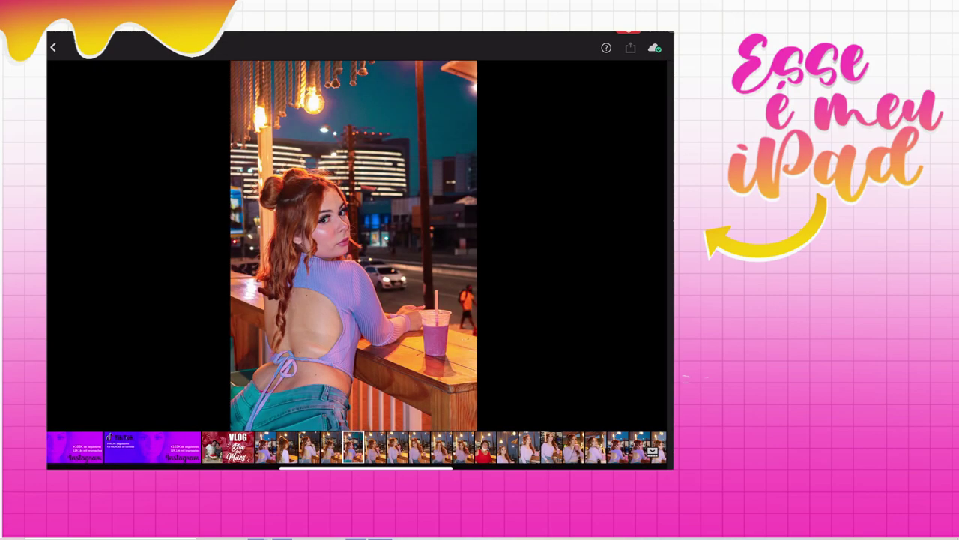
pyautogui.moveTo(366, 468); pyautogui.dragTo(366, 315)
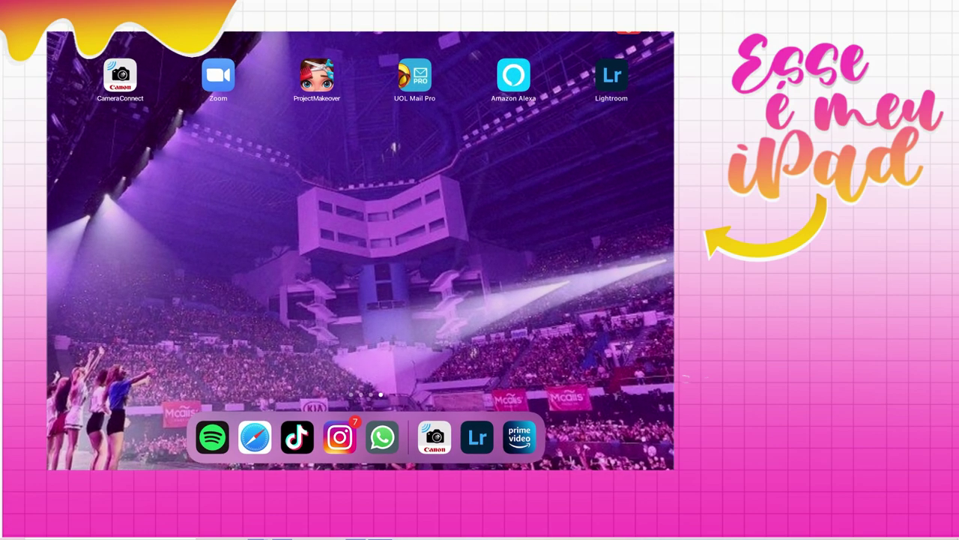
# - Swipe across the home screen pages to the PicsArt icon and launch it
pyautogui.moveTo(225, 225); pyautogui.dragTo(524, 225)
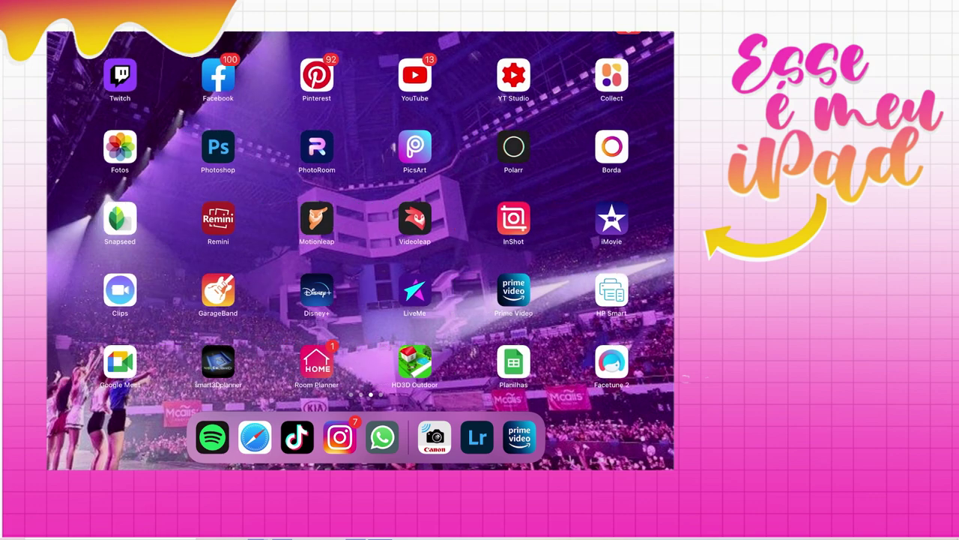
pyautogui.moveTo(224, 225); pyautogui.dragTo(524, 225)
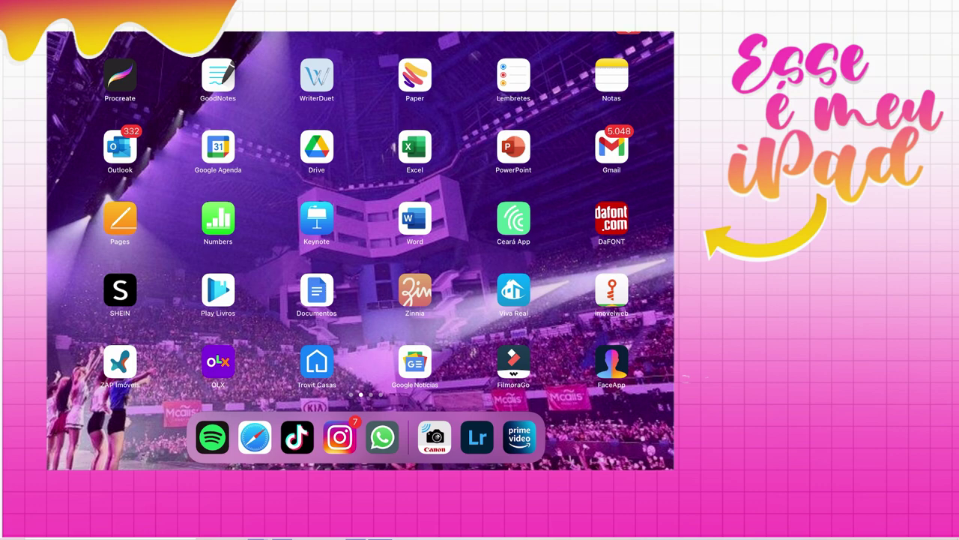
pyautogui.moveTo(525, 224); pyautogui.dragTo(225, 225)
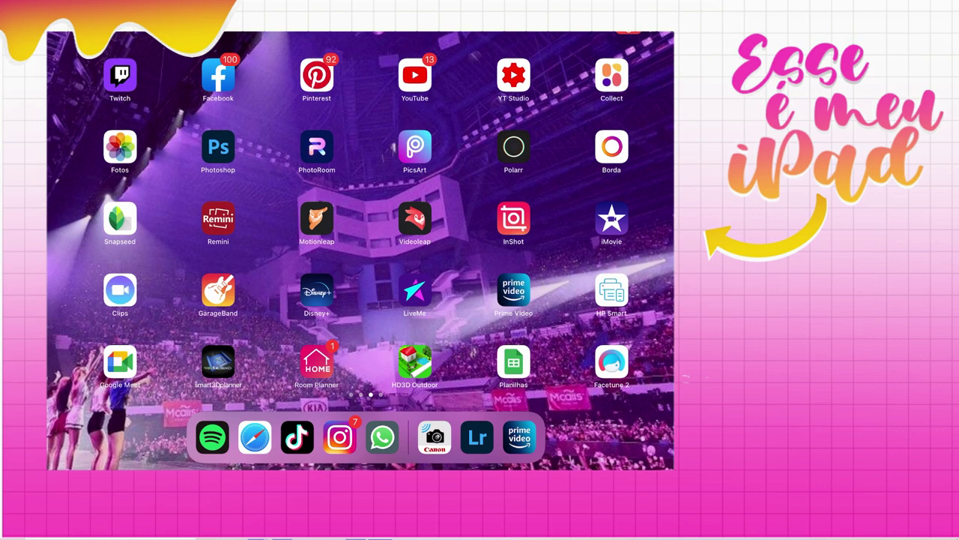
pyautogui.click(414, 146)
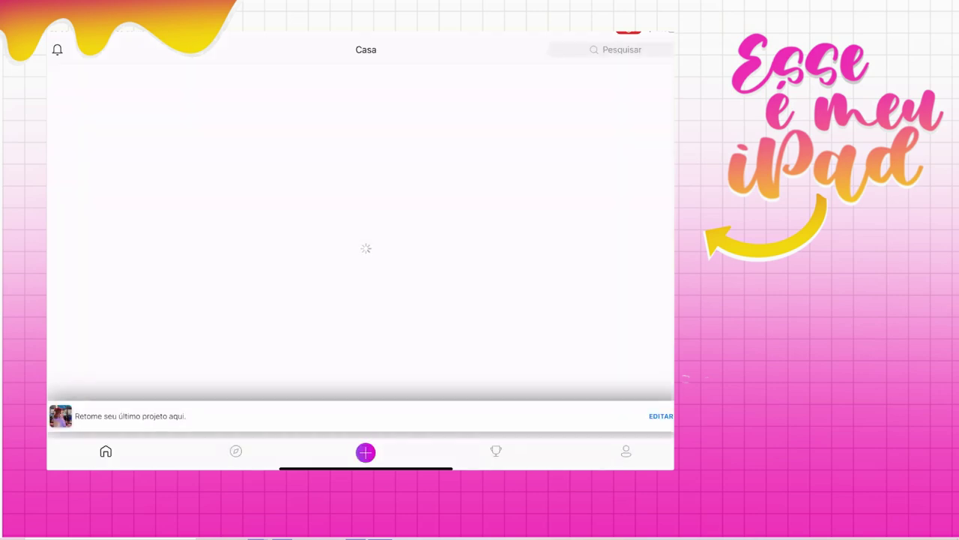
# - Start a new PicsArt edit with the bar photo from Fotos and close the subscription offer
pyautogui.click(366, 452)
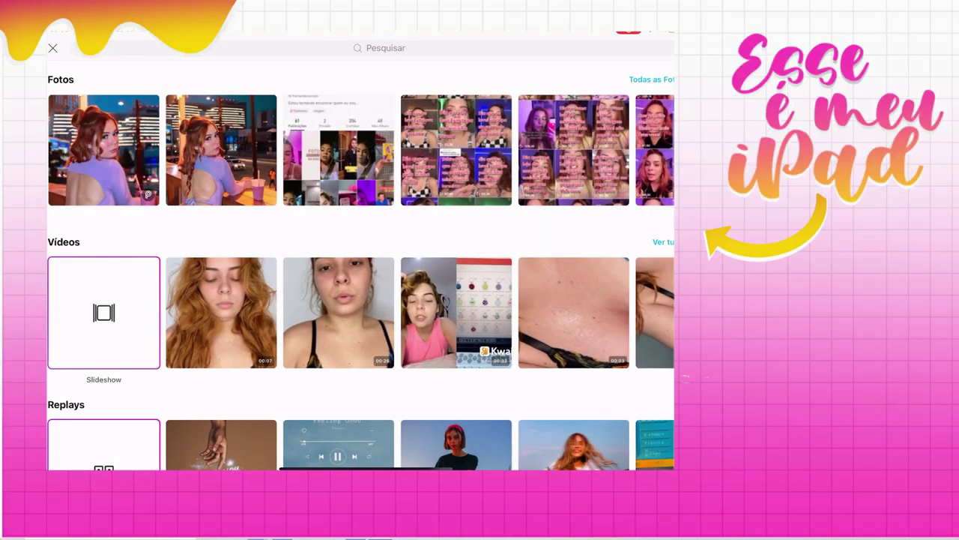
pyautogui.click(221, 150)
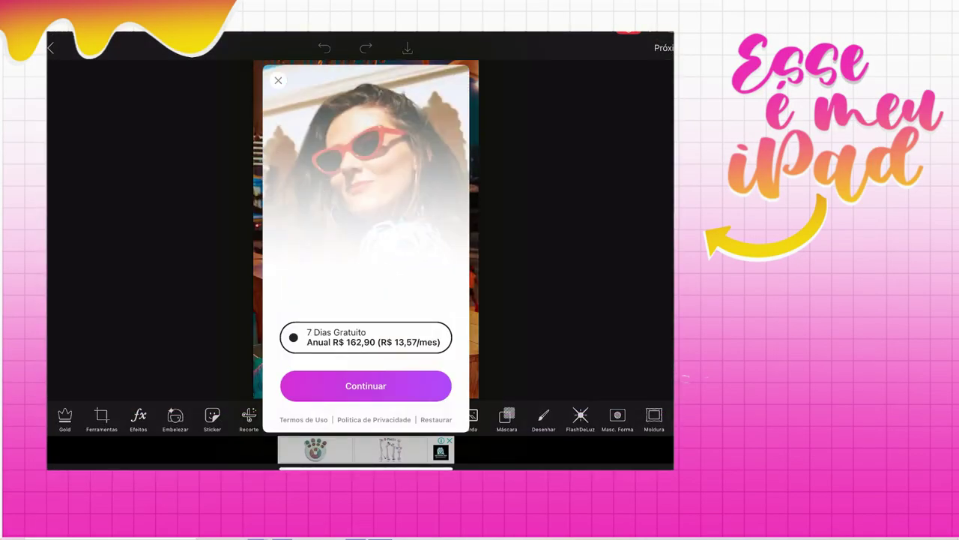
pyautogui.click(277, 80)
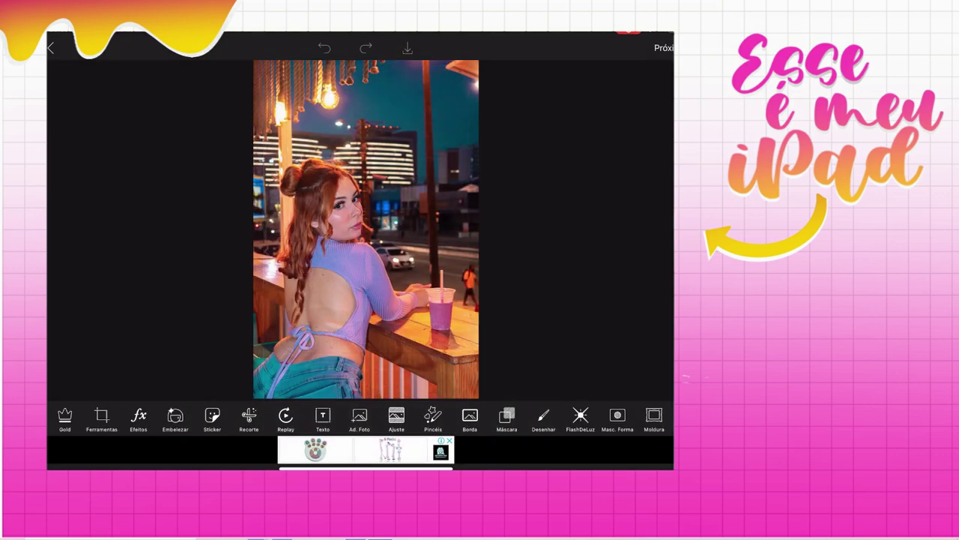
# - Open the Esticar (stretch) warp tool from Ferramentas and zoom in on her lower back
pyautogui.click(101, 417)
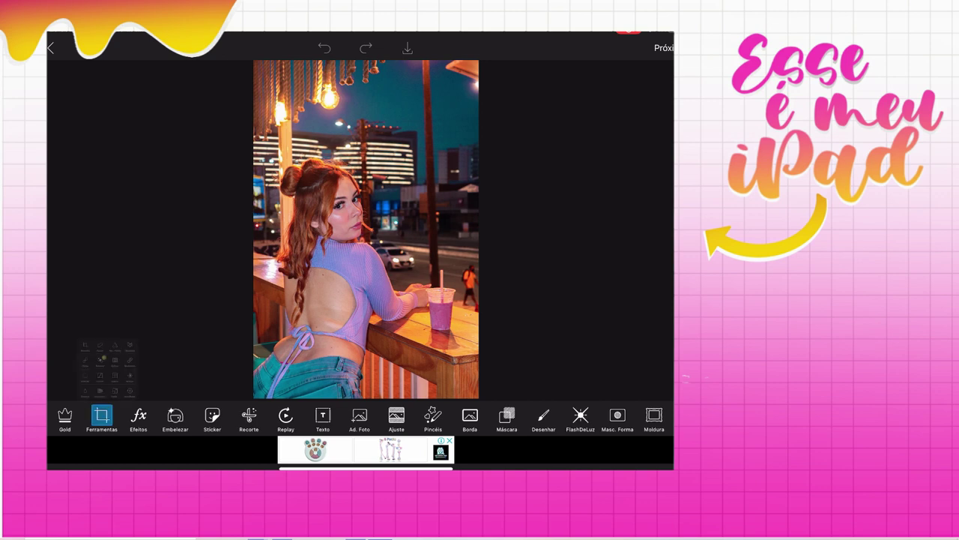
pyautogui.click(135, 301)
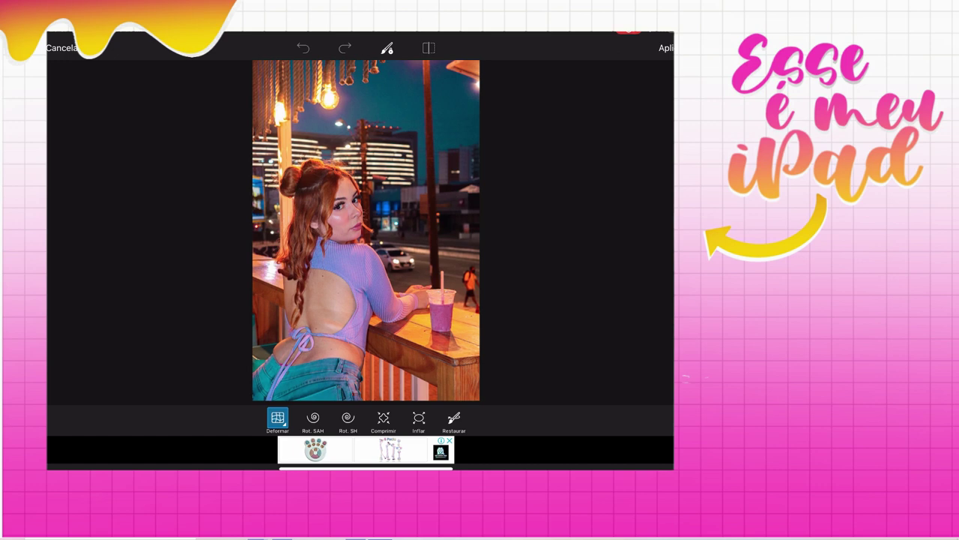
pyautogui.scroll(3, 322, 337)
pyautogui.scroll(3, 322, 337)
pyautogui.scroll(3, 322, 337)
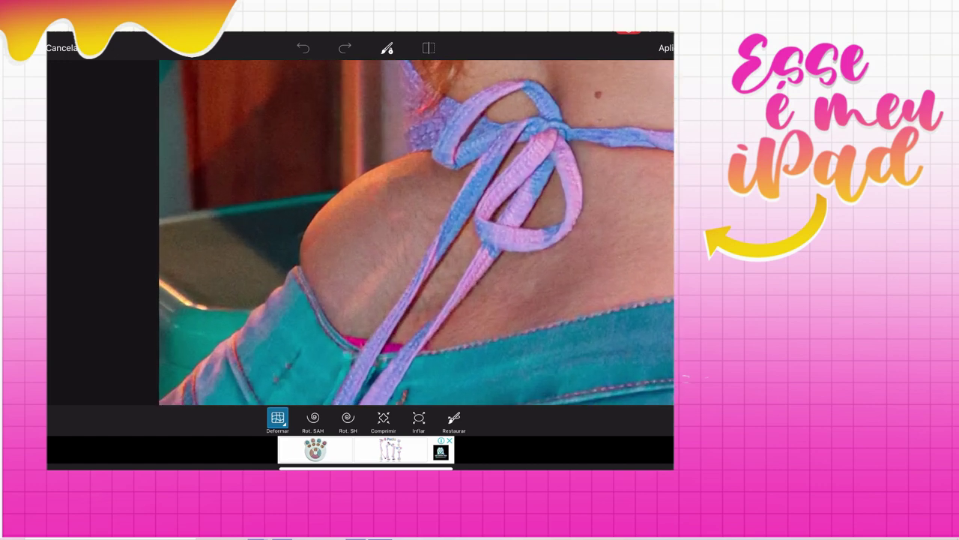
# - Push the jeans edge at the hip inward and reshape where skin meets the jeans
pyautogui.moveTo(300, 271)
pyautogui.mouseDown()
pyautogui.moveTo(289, 259)
pyautogui.moveTo(322, 176)
pyautogui.mouseUp()
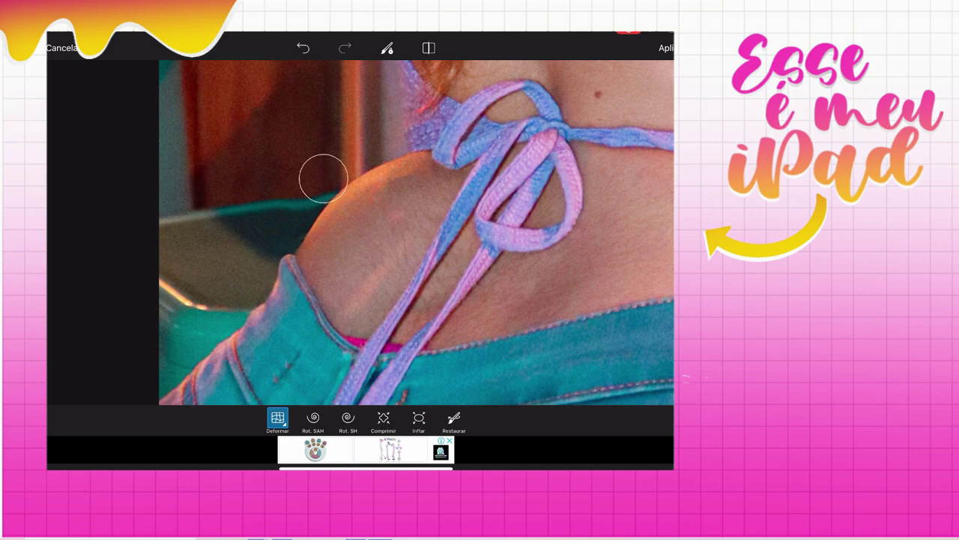
pyautogui.click(304, 200)
pyautogui.click(261, 259)
pyautogui.click(265, 295)
pyautogui.moveTo(267, 284); pyautogui.dragTo(253, 313)
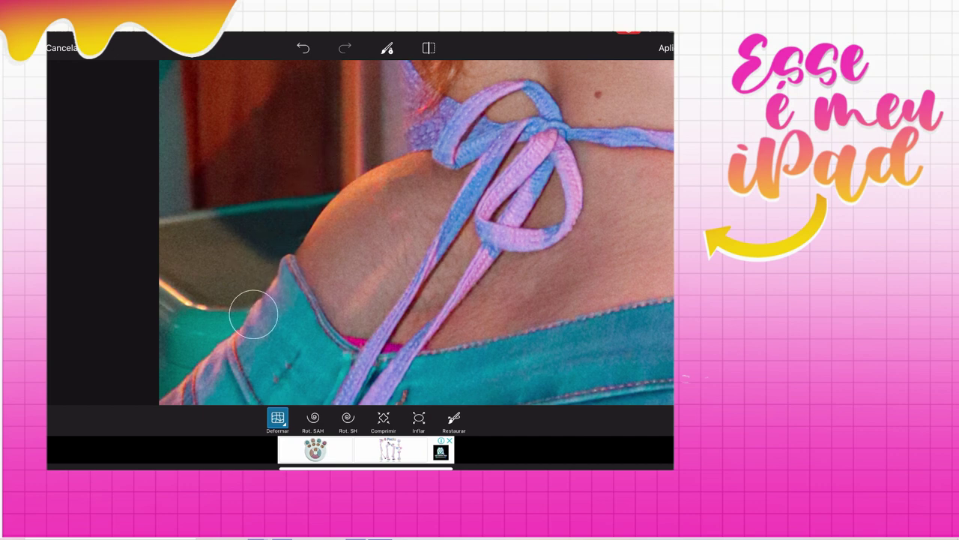
pyautogui.click(241, 332)
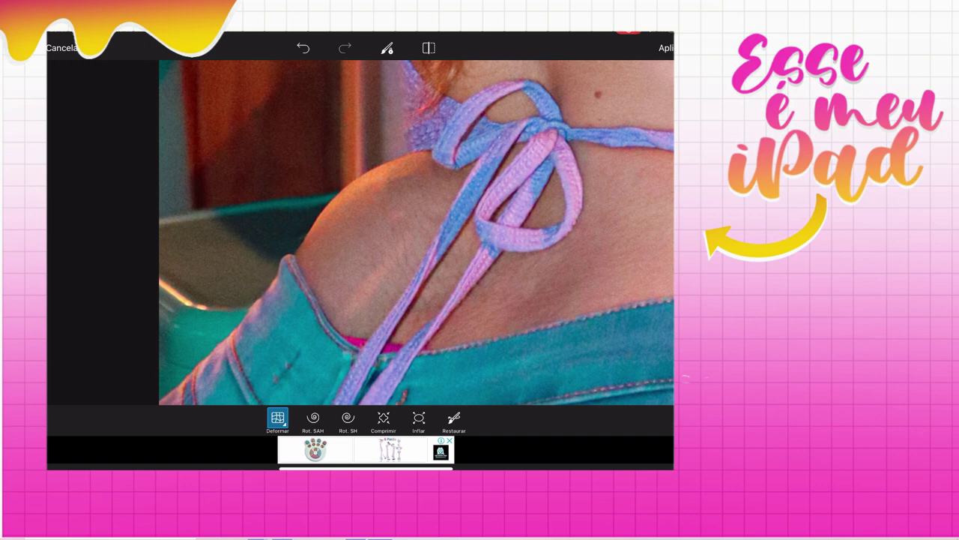
pyautogui.moveTo(236, 336); pyautogui.dragTo(229, 352)
pyautogui.moveTo(275, 303); pyautogui.dragTo(253, 311)
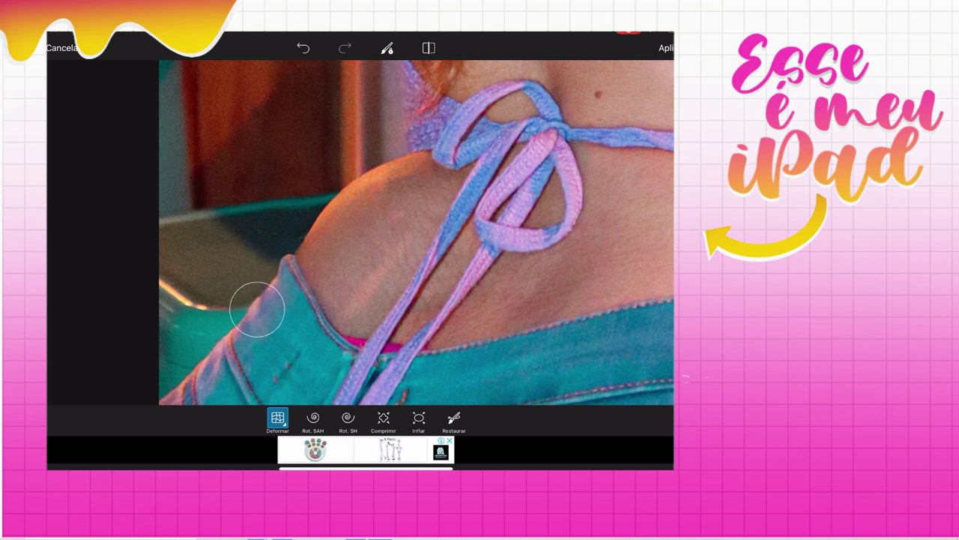
pyautogui.click(285, 268)
# - Smooth the body contour up along her back
pyautogui.click(312, 201)
pyautogui.click(337, 186)
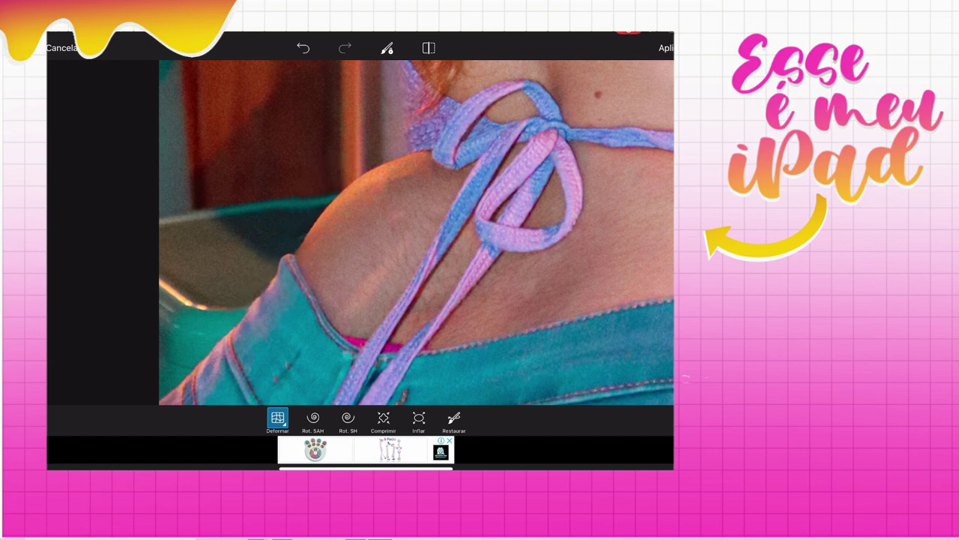
pyautogui.click(340, 178)
pyautogui.click(295, 249)
pyautogui.scroll(-3, 417, 233)
pyautogui.scroll(-2, 524, 209)
pyautogui.scroll(3, 555, 232)
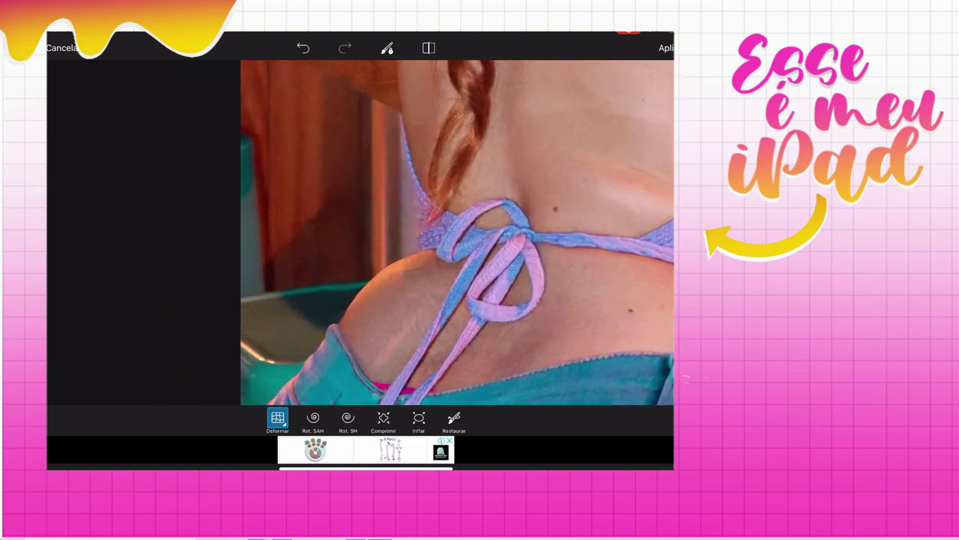
# - Touch up the lower back's outline, pushing it slightly inward
pyautogui.moveTo(381, 265); pyautogui.dragTo(362, 273)
pyautogui.click(351, 285)
pyautogui.scroll(5, 390, 255)
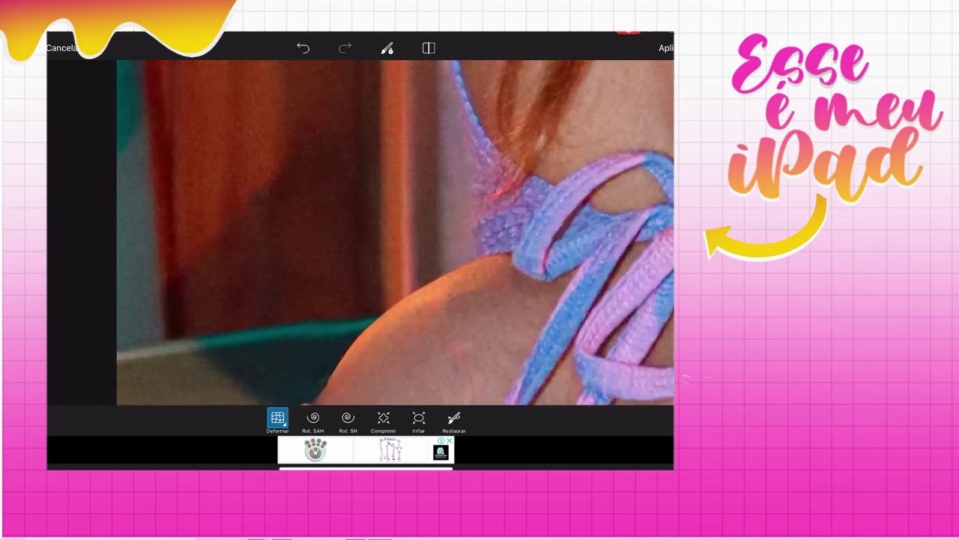
pyautogui.moveTo(357, 302); pyautogui.dragTo(335, 314)
pyautogui.click(340, 273)
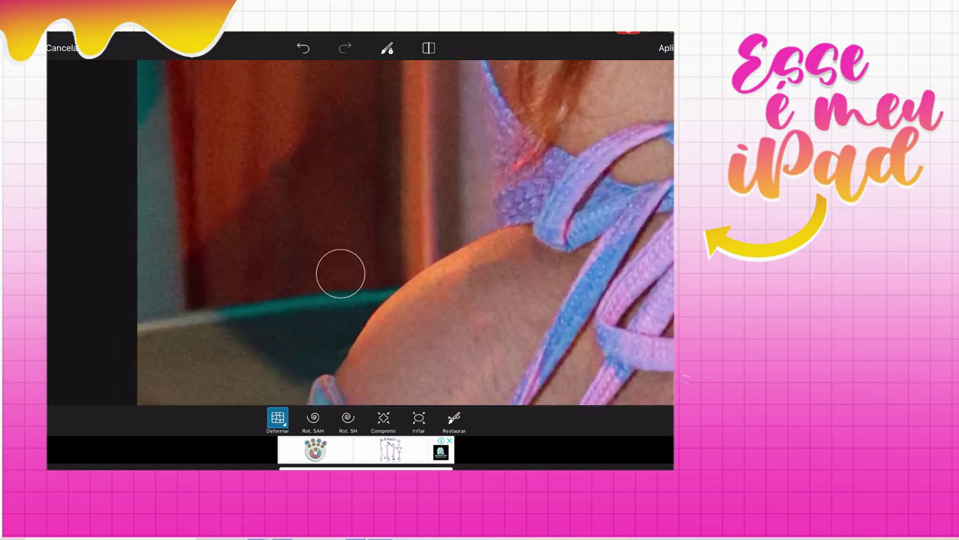
pyautogui.scroll(-5, 404, 233)
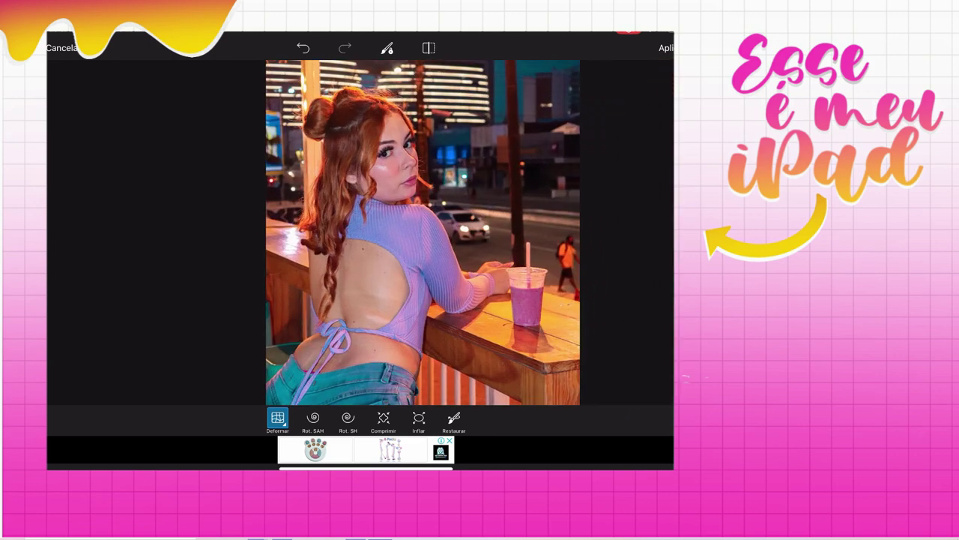
# - Slim the waist slightly and refine its contour near the waist tie
pyautogui.scroll(3, 423, 233)
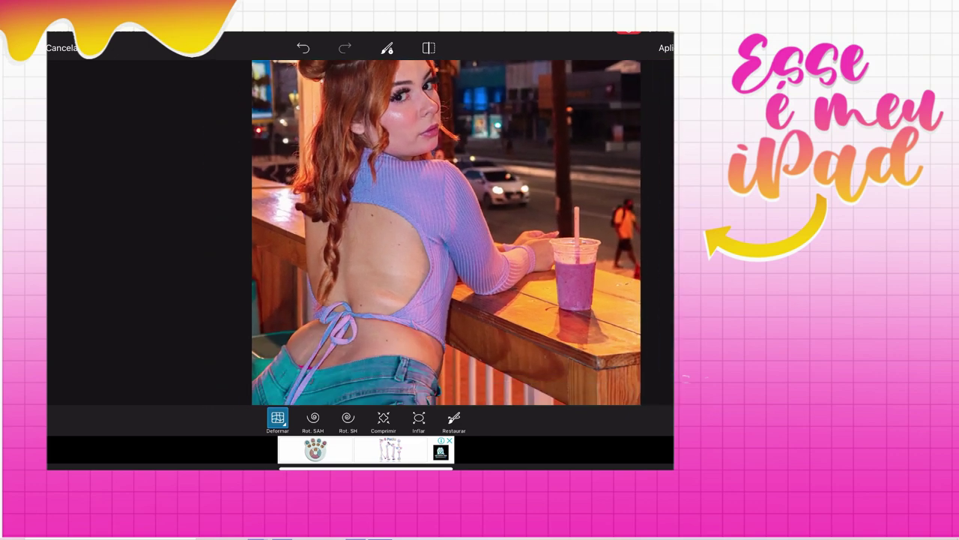
pyautogui.moveTo(449, 337); pyautogui.dragTo(448, 363)
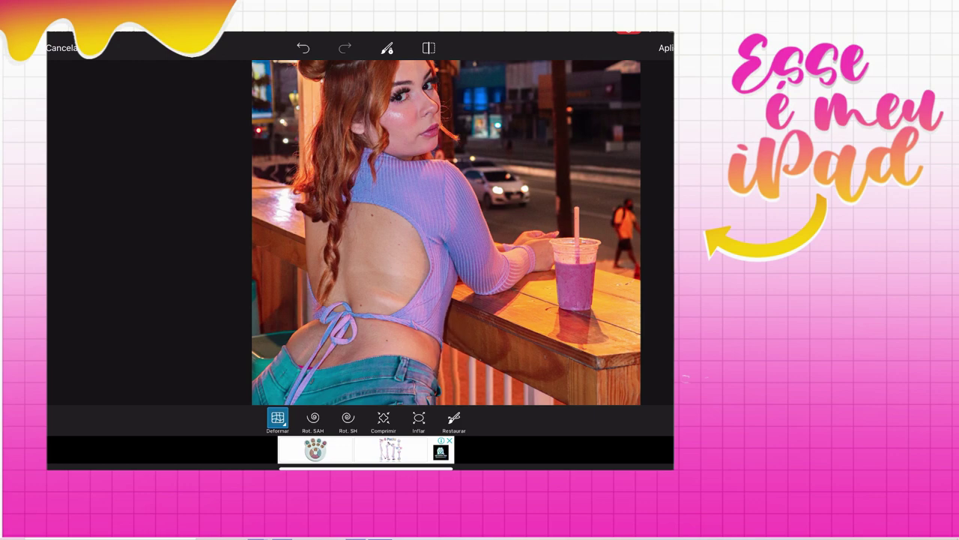
pyautogui.scroll(5, 449, 338)
pyautogui.scroll(3, 360, 225)
pyautogui.scroll(2, 360, 225)
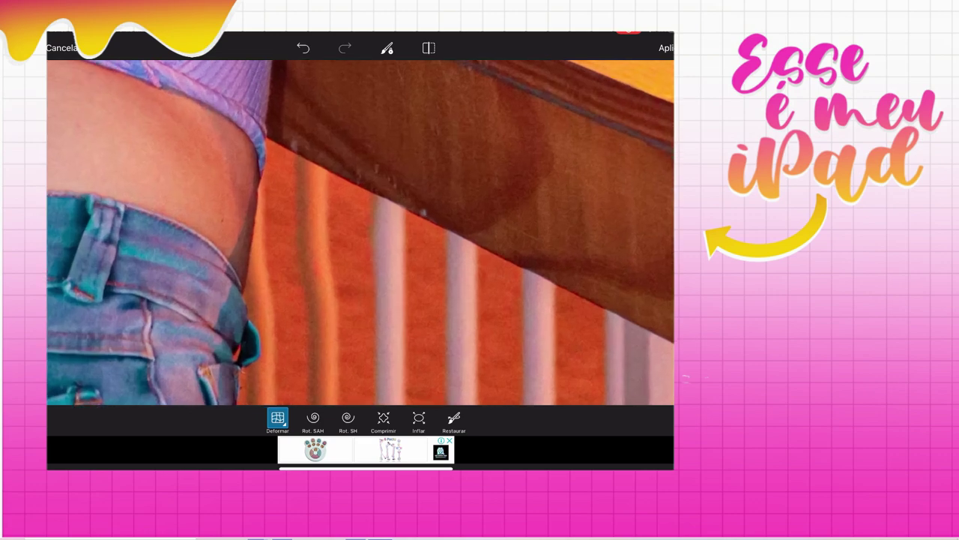
pyautogui.click(259, 217)
pyautogui.scroll(-3, 360, 233)
pyautogui.scroll(-2, 360, 232)
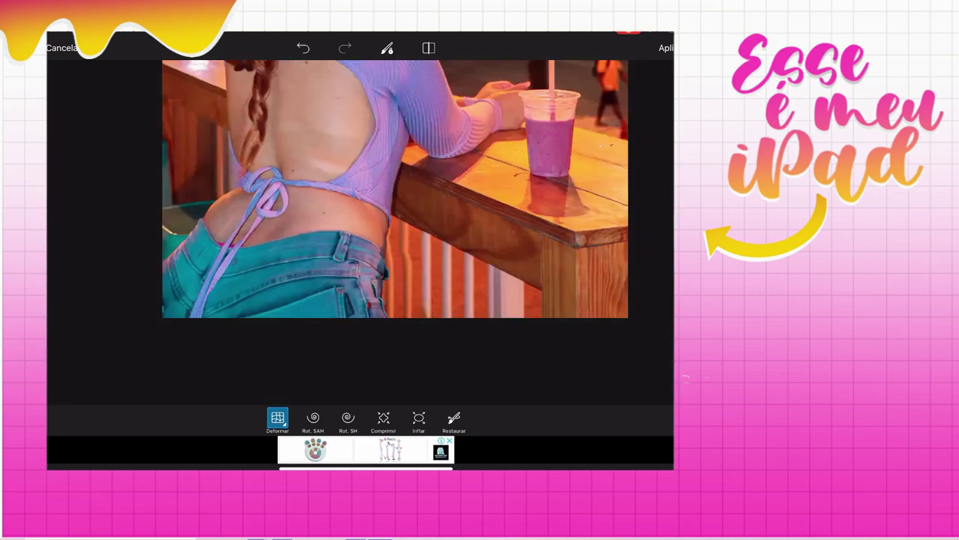
pyautogui.moveTo(423, 217)
pyautogui.mouseDown()
pyautogui.moveTo(309, 183)
pyautogui.moveTo(368, 206)
pyautogui.mouseUp()
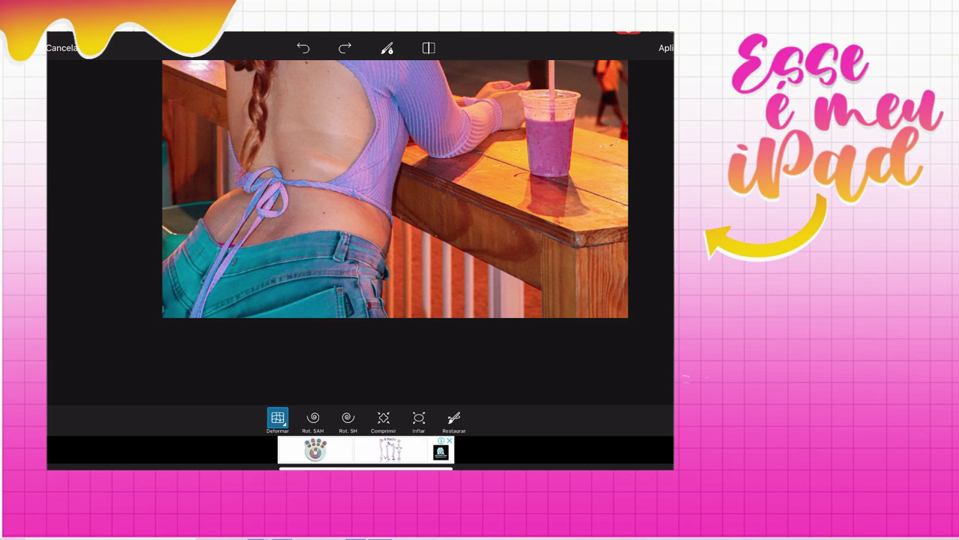
# - Reshape the curve and outline of the lower back above the jeans
pyautogui.scroll(5, 215, 194)
pyautogui.moveTo(189, 215); pyautogui.dragTo(194, 222)
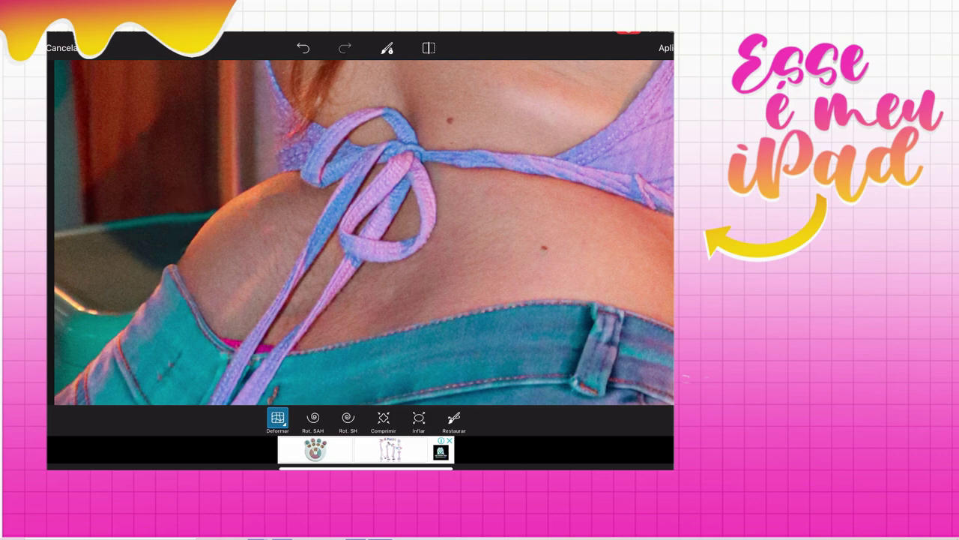
pyautogui.click(227, 200)
pyautogui.moveTo(190, 222); pyautogui.dragTo(194, 213)
pyautogui.scroll(-5, 365, 233)
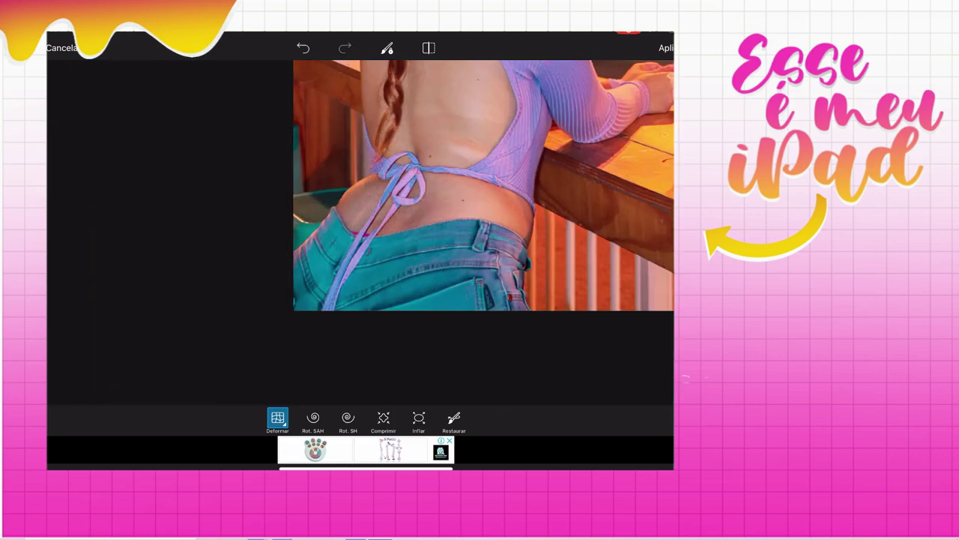
pyautogui.scroll(3, 364, 232)
pyautogui.scroll(-3, 401, 233)
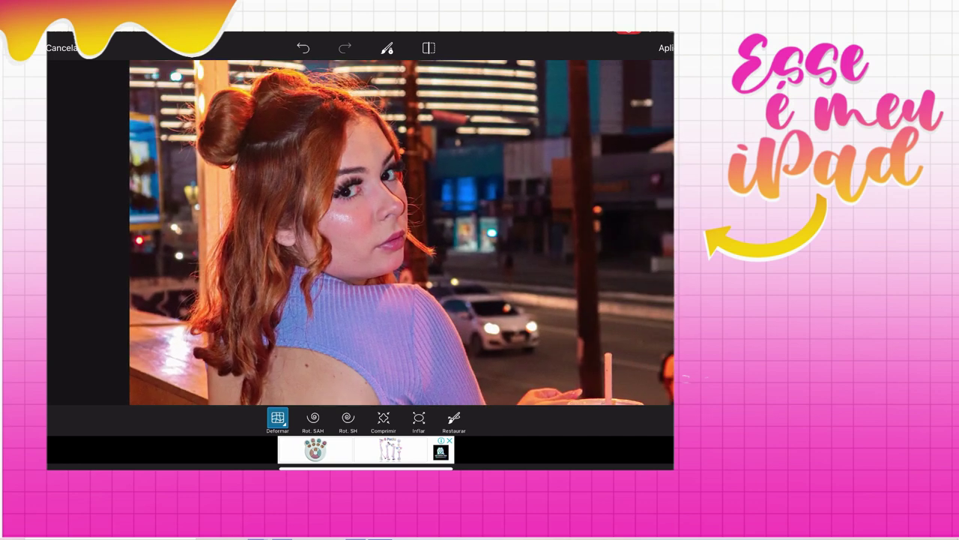
# - Switch to Inflar and gently inflate the woman's cheek
pyautogui.moveTo(324, 196); pyautogui.dragTo(327, 200)
pyautogui.scroll(5, 367, 194)
pyautogui.click(419, 418)
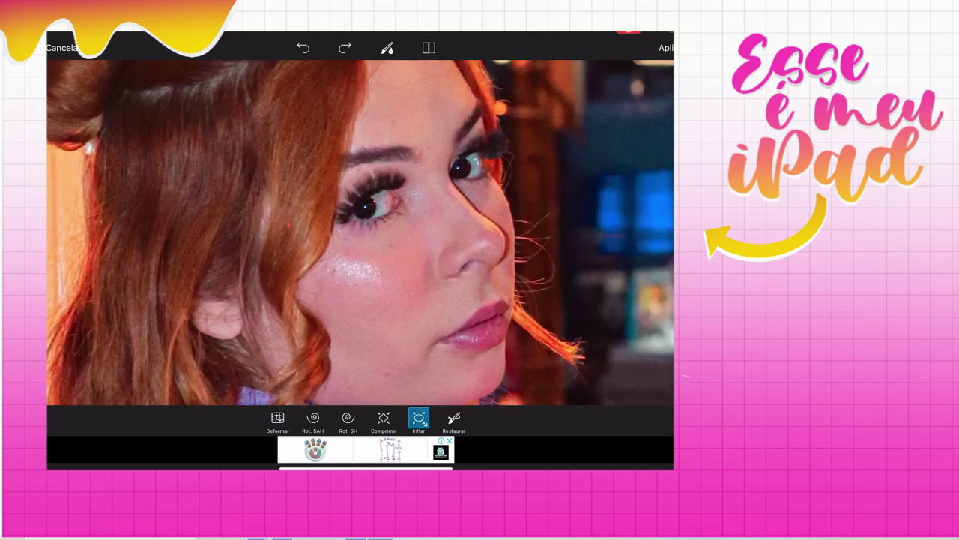
pyautogui.moveTo(287, 247); pyautogui.dragTo(304, 234)
pyautogui.scroll(-5, 359, 232)
pyautogui.scroll(-2, 360, 232)
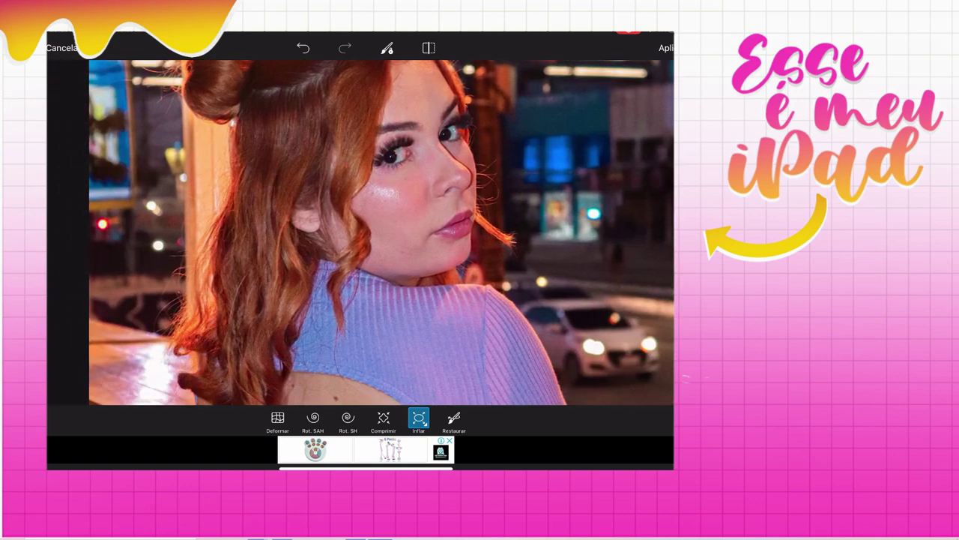
# - Puff up the left and top hair buns, then Deformar the hair strands near her left shoulder
pyautogui.scroll(3, 253, 246)
pyautogui.moveTo(218, 147); pyautogui.dragTo(199, 198)
pyautogui.moveTo(263, 132); pyautogui.dragTo(273, 135)
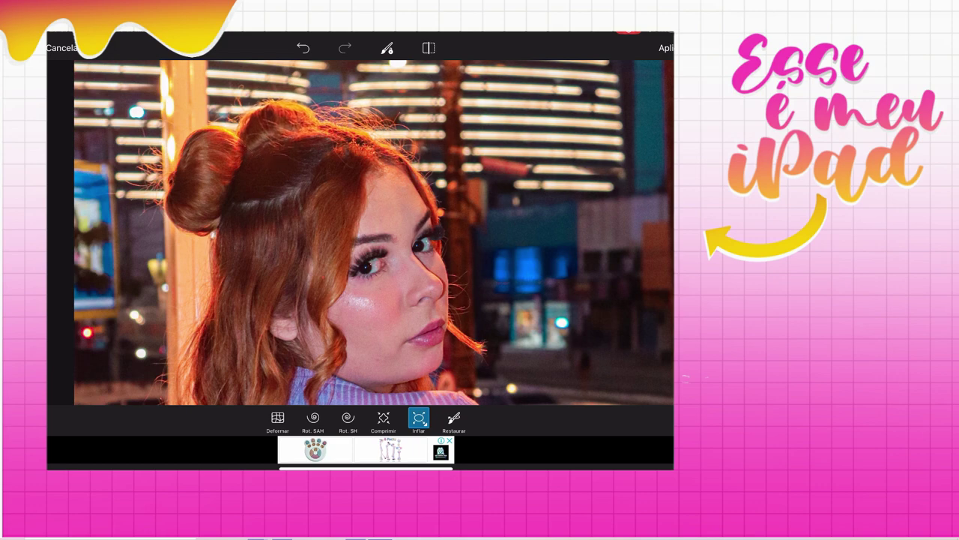
pyautogui.scroll(-5, 360, 232)
pyautogui.scroll(5, 420, 247)
pyautogui.click(277, 418)
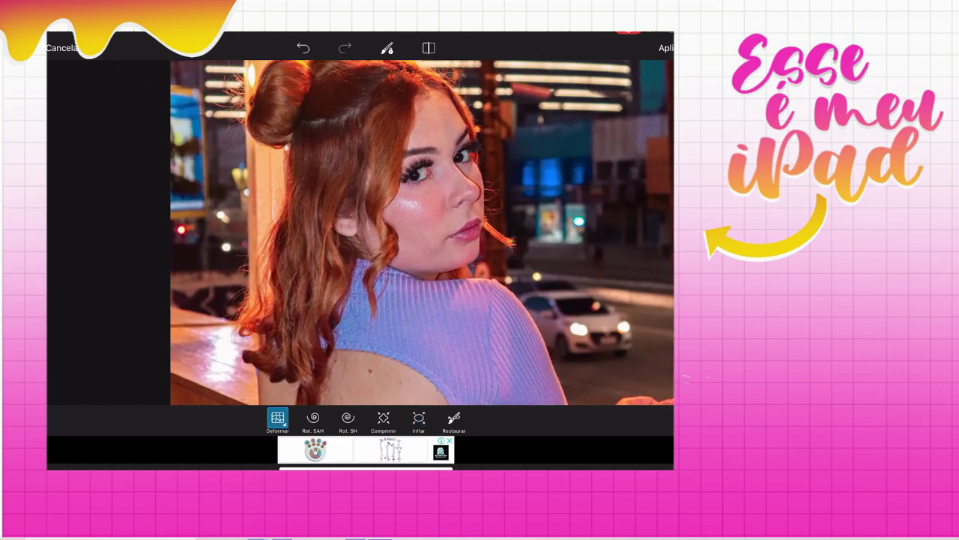
pyautogui.moveTo(265, 249)
pyautogui.mouseDown()
pyautogui.moveTo(276, 294)
pyautogui.moveTo(274, 270)
pyautogui.moveTo(268, 280)
pyautogui.mouseUp()
# - Reshape the hair strands by her neck, undoing the stroke on the lower-left curl
pyautogui.moveTo(279, 182); pyautogui.dragTo(284, 171)
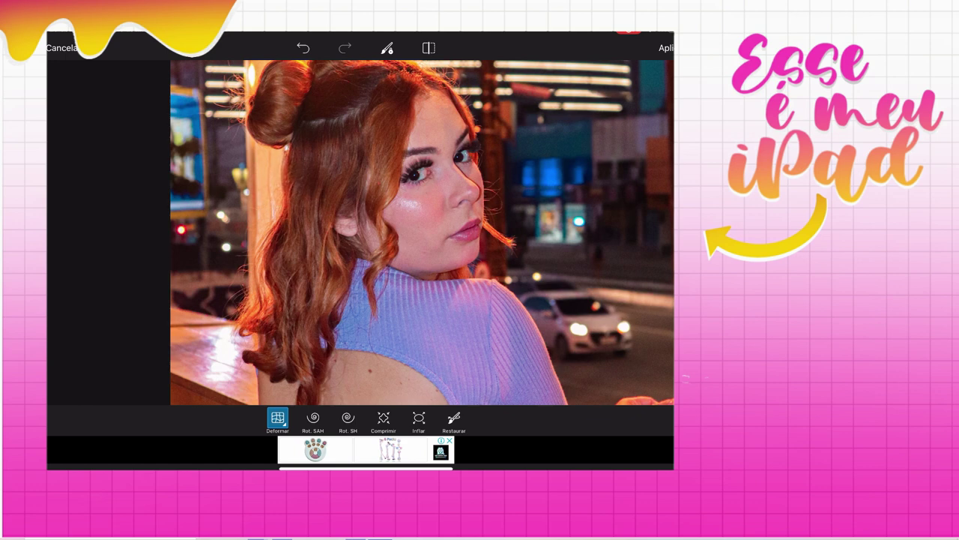
pyautogui.moveTo(300, 202); pyautogui.dragTo(309, 219)
pyautogui.moveTo(349, 280)
pyautogui.mouseDown()
pyautogui.moveTo(338, 308)
pyautogui.moveTo(317, 311)
pyautogui.mouseUp()
pyautogui.moveTo(341, 352); pyautogui.dragTo(311, 353)
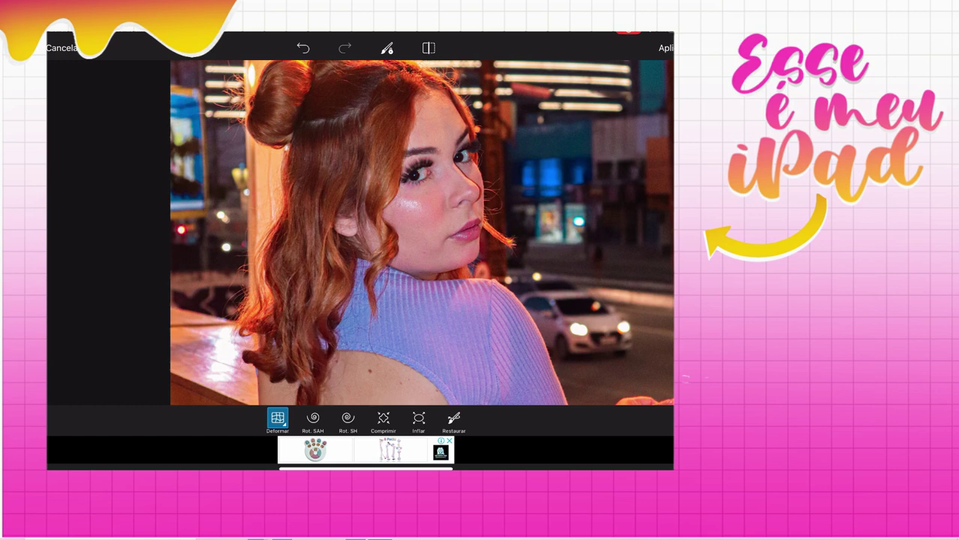
pyautogui.moveTo(246, 360)
pyautogui.mouseDown()
pyautogui.moveTo(233, 357)
pyautogui.moveTo(289, 361)
pyautogui.mouseUp()
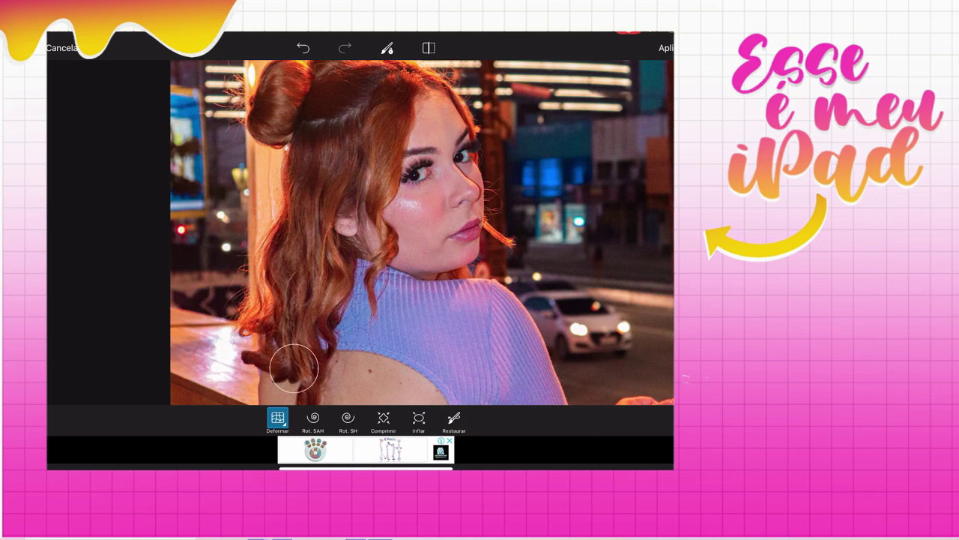
pyautogui.hotkey('ctrl', 'z')
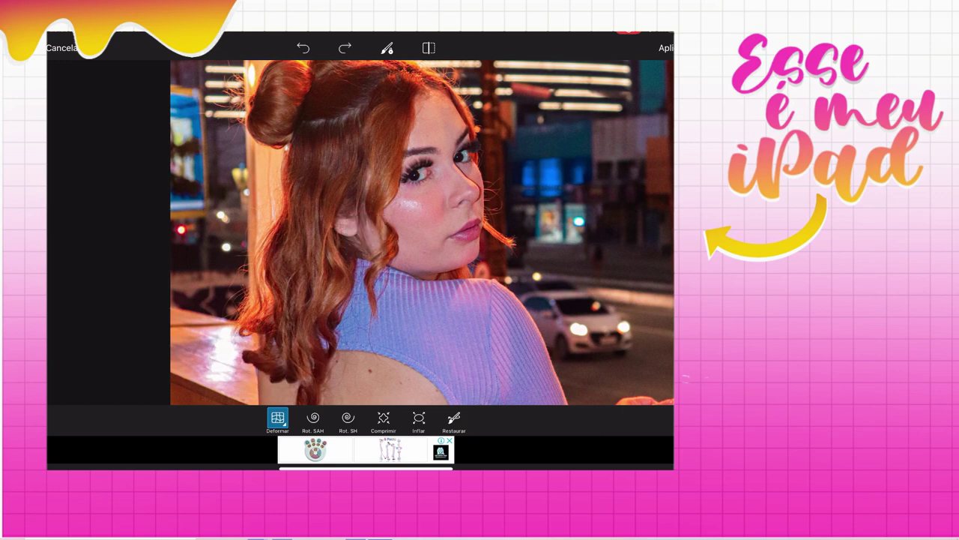
# - Nudge the hair beside her neck and face with further deform strokes
pyautogui.moveTo(277, 166)
pyautogui.mouseDown()
pyautogui.moveTo(292, 178)
pyautogui.moveTo(285, 207)
pyautogui.mouseUp()
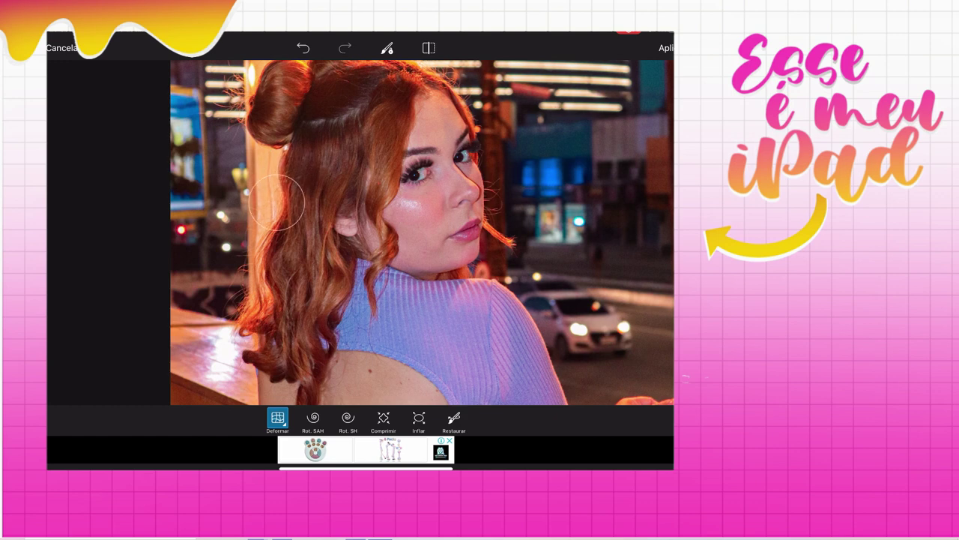
pyautogui.moveTo(280, 246); pyautogui.dragTo(281, 259)
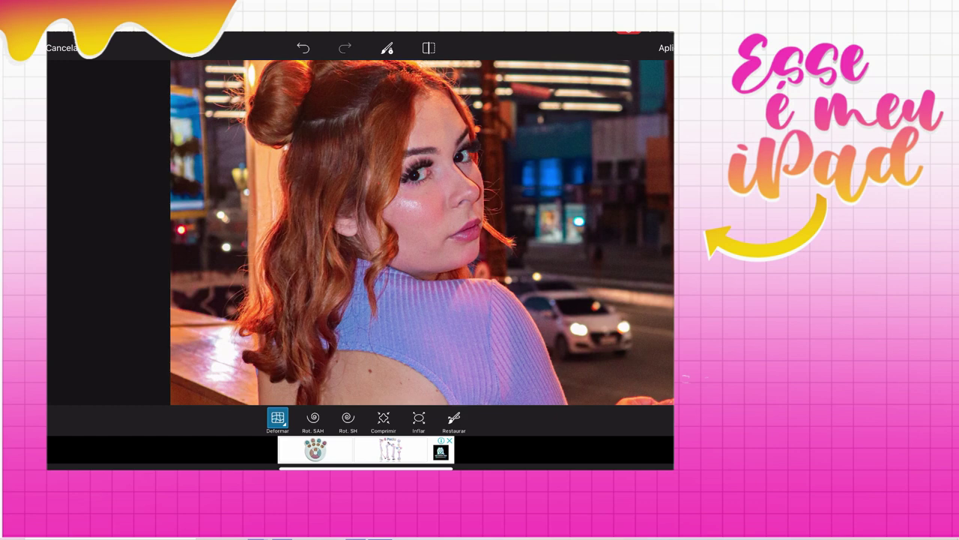
pyautogui.scroll(2, 420, 202)
pyautogui.scroll(2, 419, 202)
pyautogui.scroll(2, 420, 202)
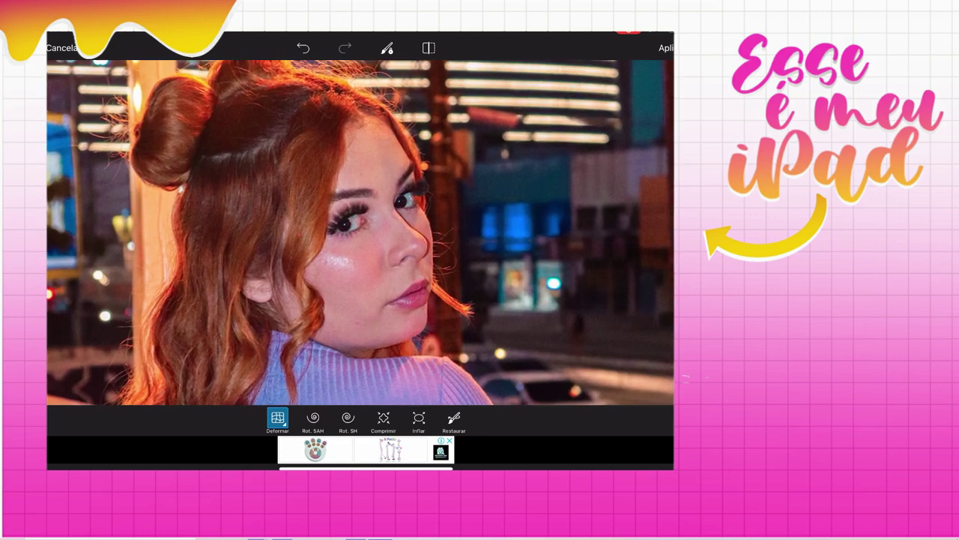
pyautogui.scroll(2, 419, 203)
pyautogui.scroll(2, 359, 232)
pyautogui.moveTo(240, 167); pyautogui.dragTo(258, 175)
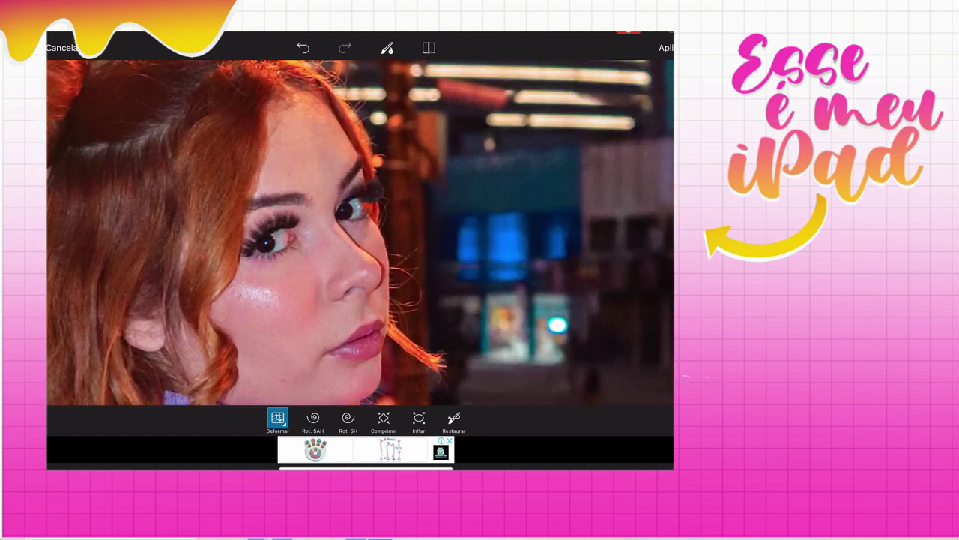
# - Zoom back out and compare the warped hair against the original
pyautogui.scroll(-3, 360, 232)
pyautogui.scroll(-1, 360, 232)
pyautogui.scroll(-1, 359, 232)
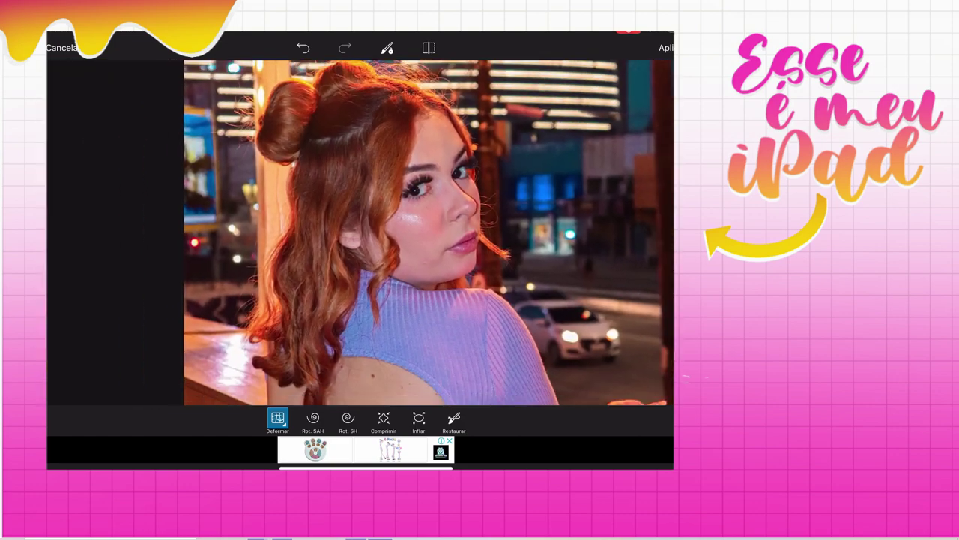
pyautogui.scroll(-1, 360, 232)
pyautogui.scroll(-1, 416, 233)
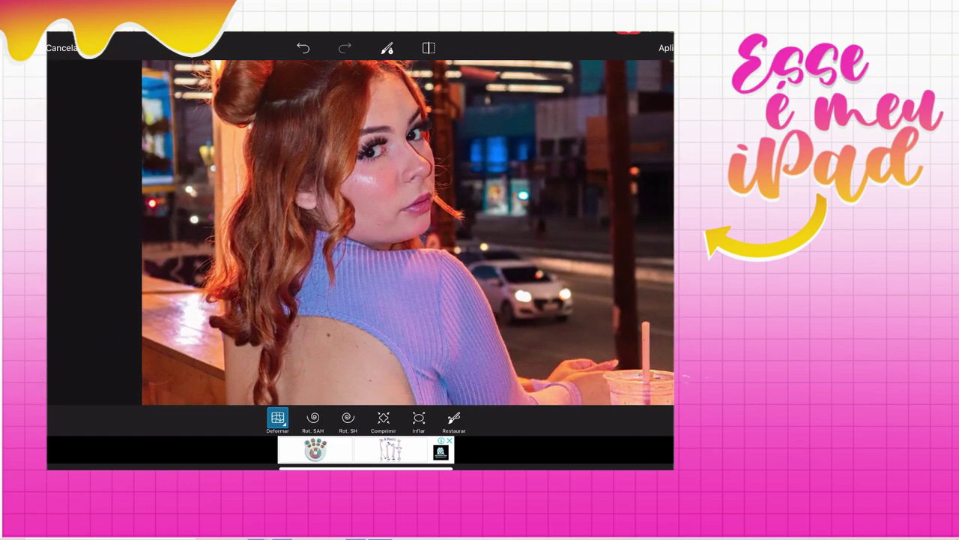
pyautogui.click(428, 48)
pyautogui.click(428, 47)
pyautogui.click(428, 47)
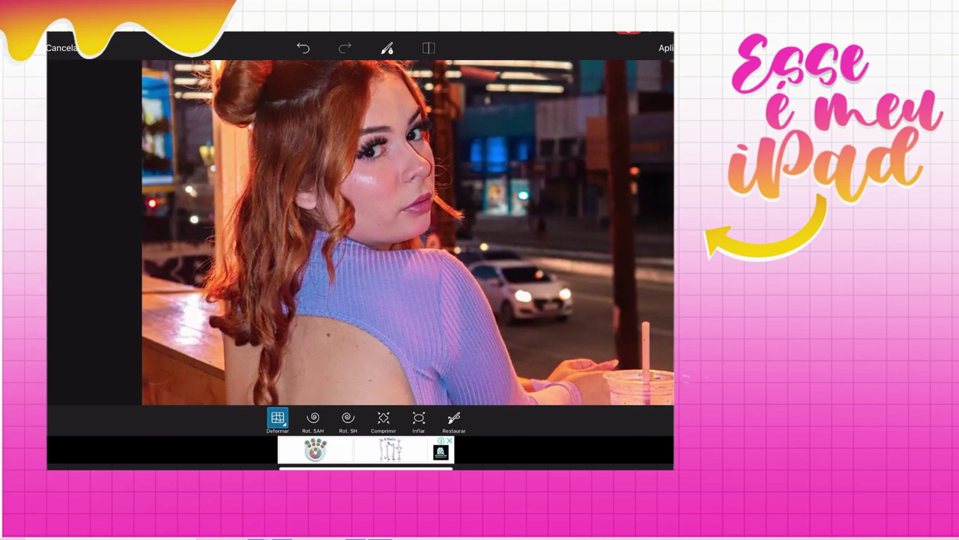
# - Warp the upper and lower parts of the braid on her back
pyautogui.scroll(1, 374, 232)
pyautogui.scroll(3, 375, 232)
pyautogui.scroll(1, 374, 233)
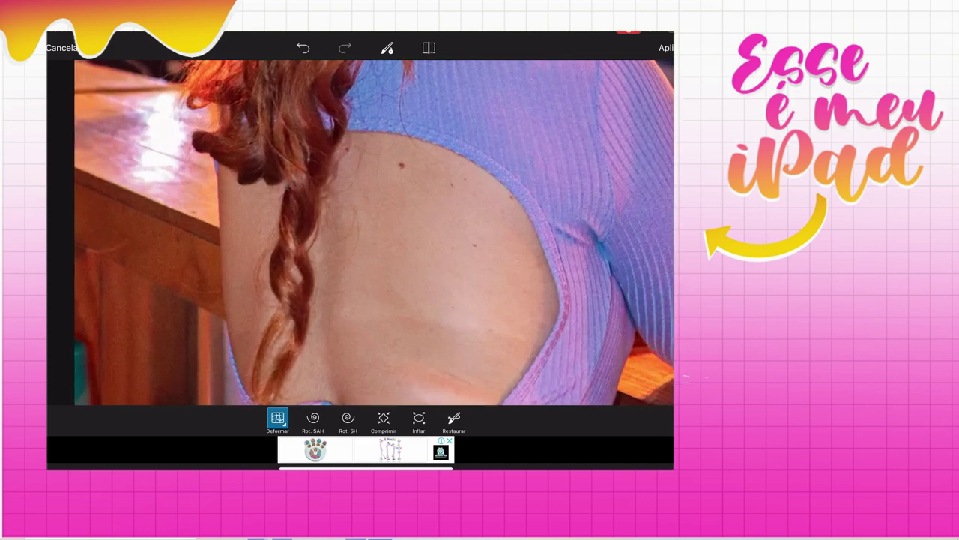
pyautogui.moveTo(264, 285)
pyautogui.mouseDown()
pyautogui.moveTo(274, 229)
pyautogui.moveTo(319, 210)
pyautogui.mouseUp()
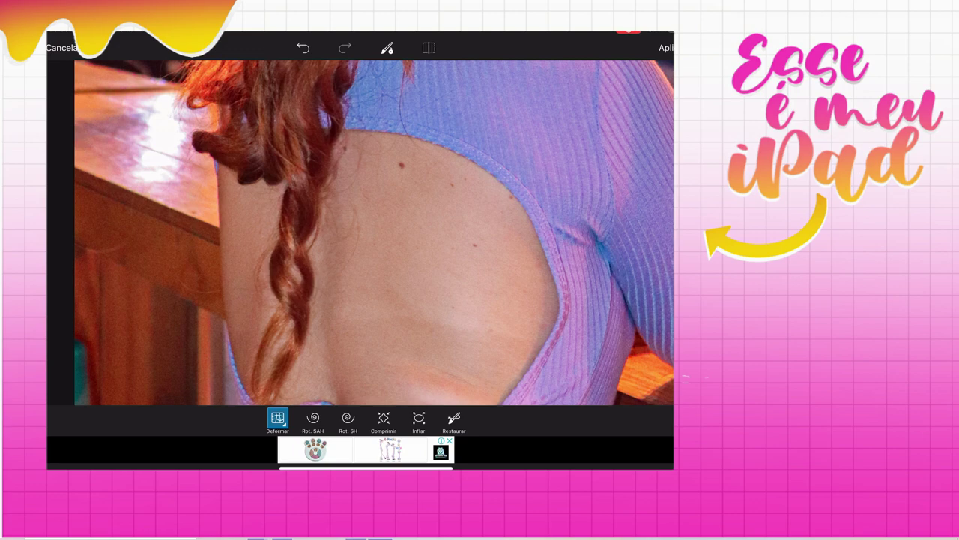
pyautogui.moveTo(308, 341); pyautogui.dragTo(270, 329)
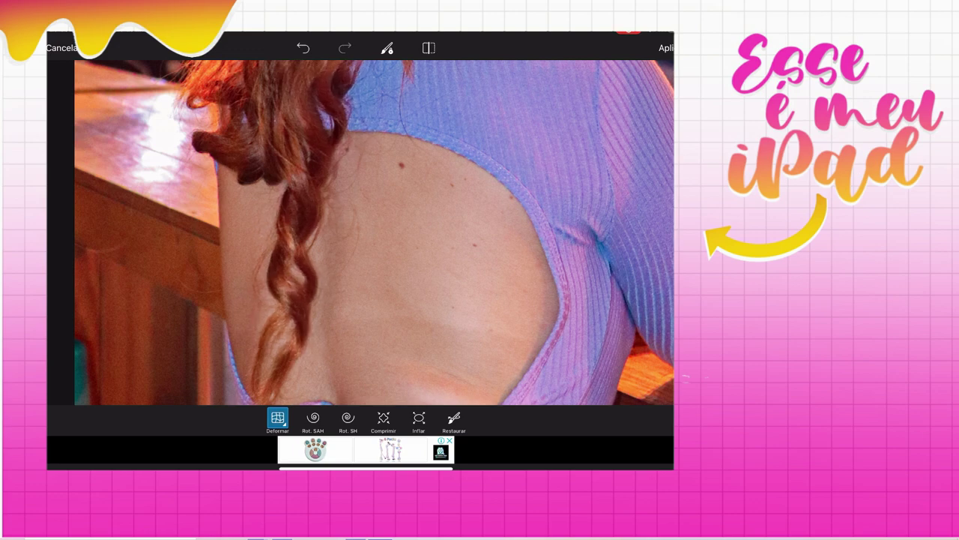
# - Subtly warp the neck area under her chin
pyautogui.scroll(-5, 360, 232)
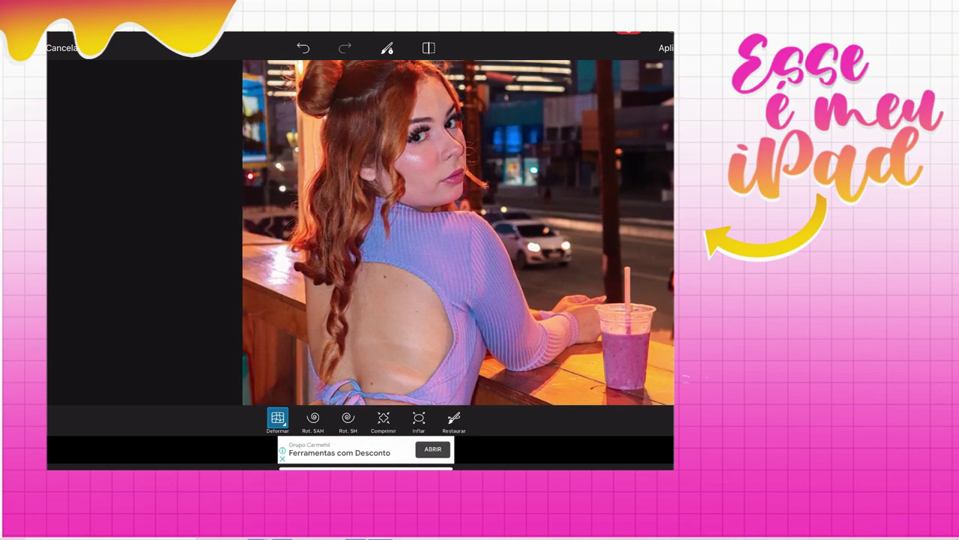
pyautogui.scroll(5, 420, 202)
pyautogui.scroll(2, 420, 202)
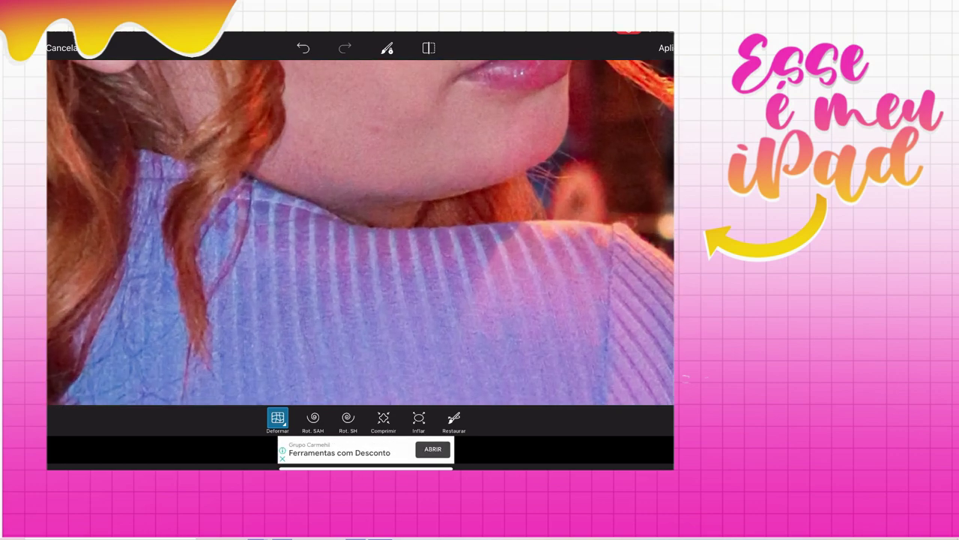
pyautogui.click(319, 189)
pyautogui.moveTo(293, 183); pyautogui.dragTo(280, 191)
pyautogui.click(349, 197)
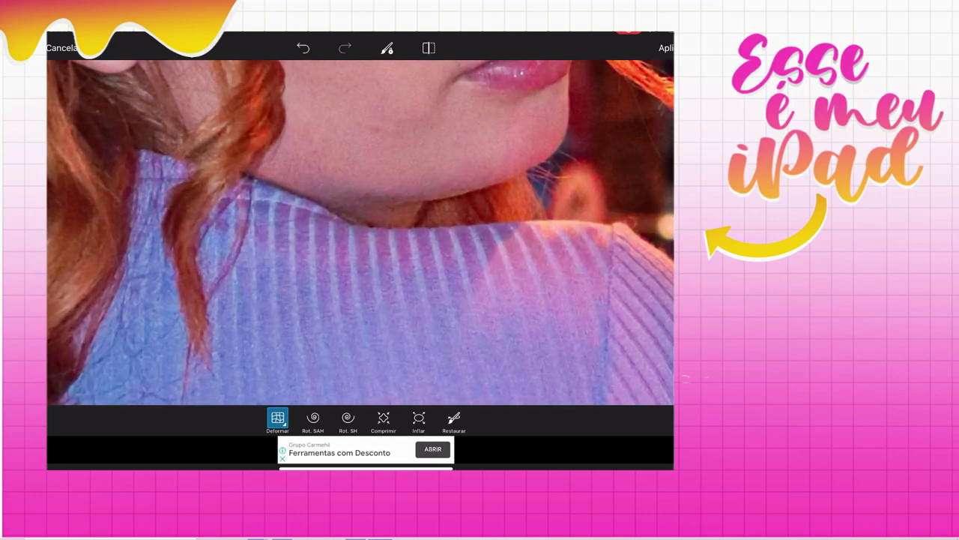
pyautogui.scroll(-5, 360, 233)
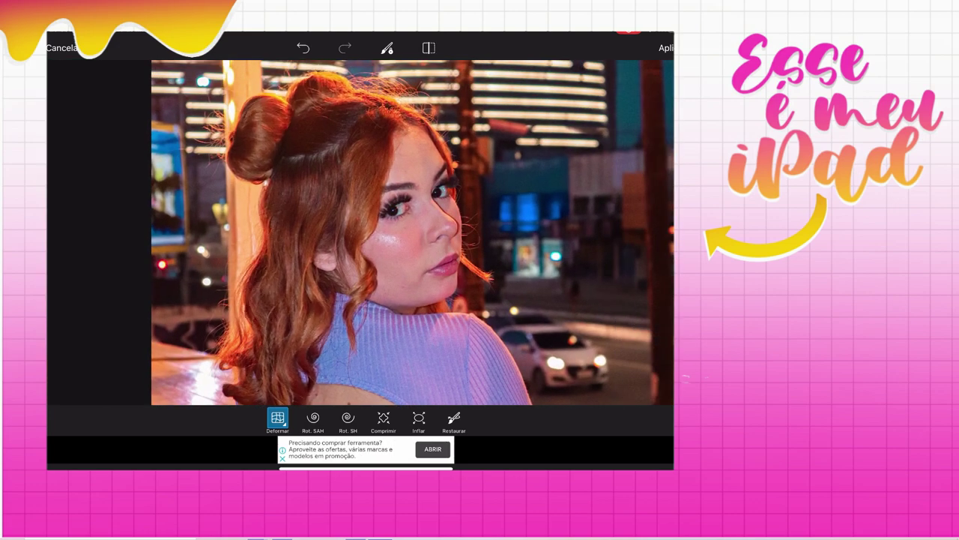
# - Apply the warp edits and search the sticker library for 'luz'
pyautogui.click(665, 47)
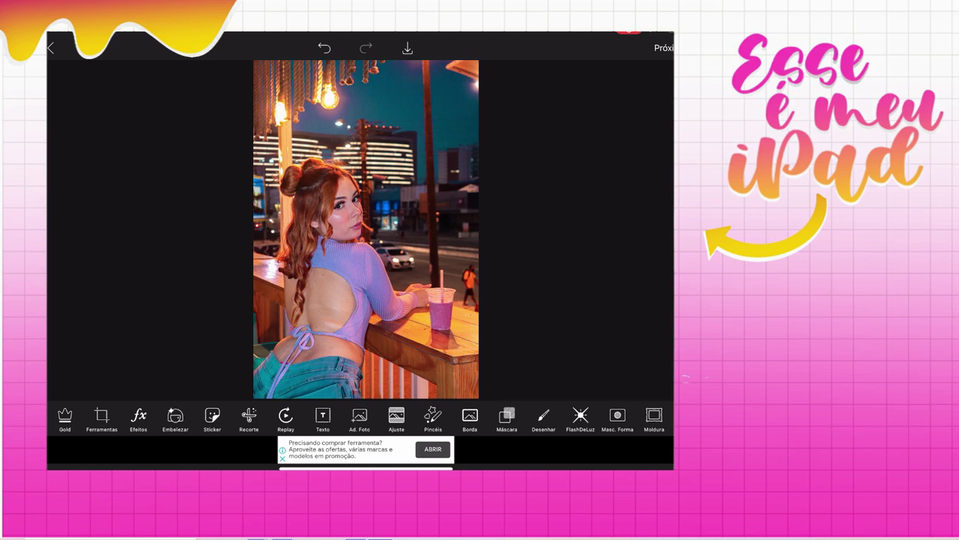
pyautogui.hscroll(3, 360, 419)
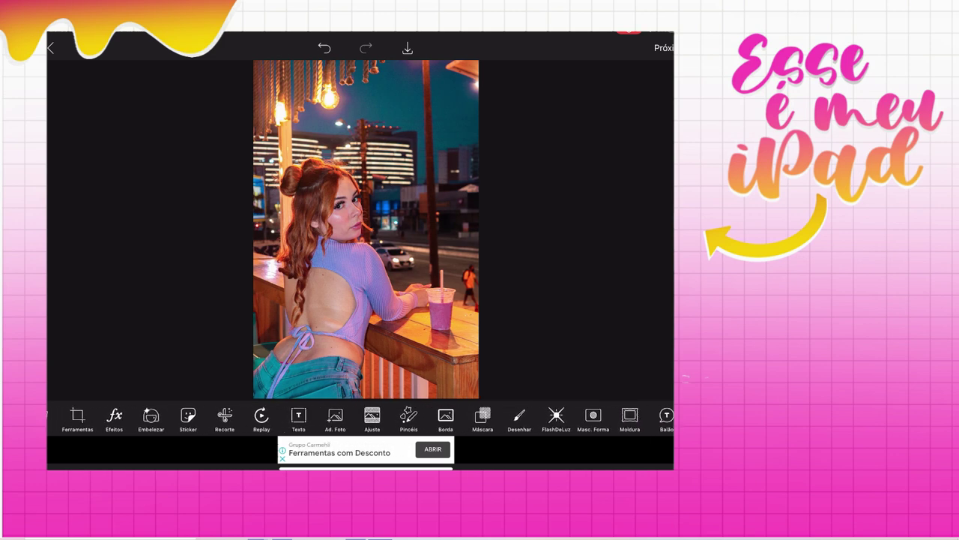
pyautogui.click(188, 416)
pyautogui.click(112, 47)
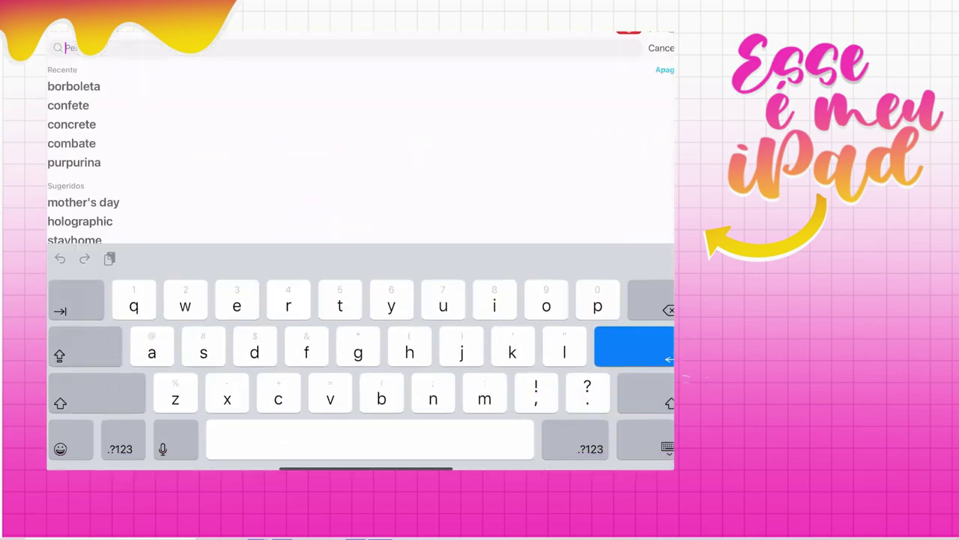
pyautogui.write('l')
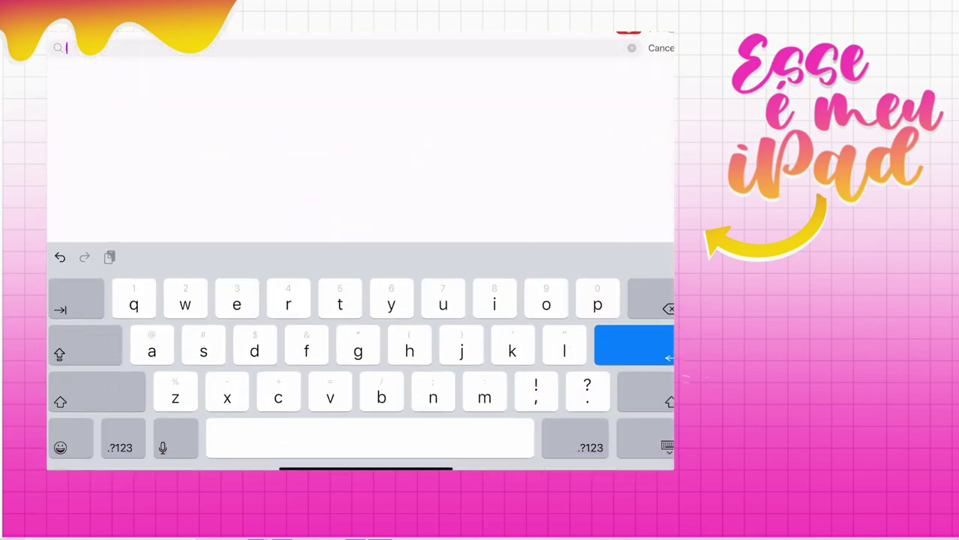
pyautogui.write('uz')
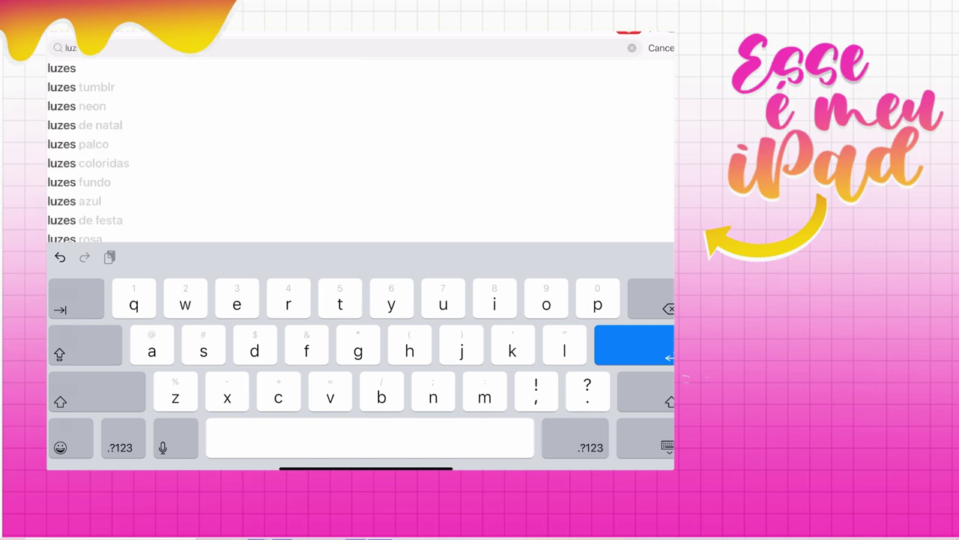
pyautogui.press('Return')
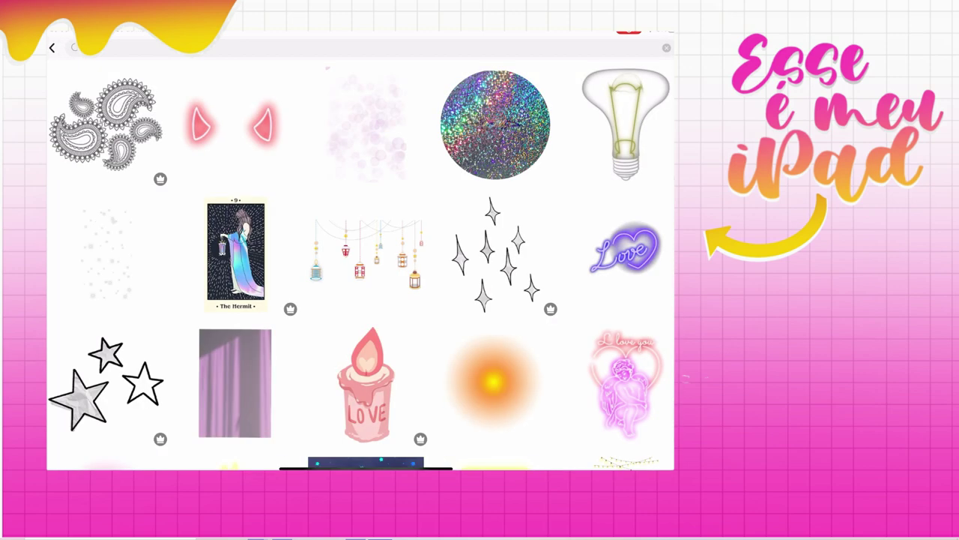
# - Browse the 'luz' sticker results, then leave without adding one
pyautogui.scroll(-10, 360, 262)
pyautogui.scroll(-5, 360, 262)
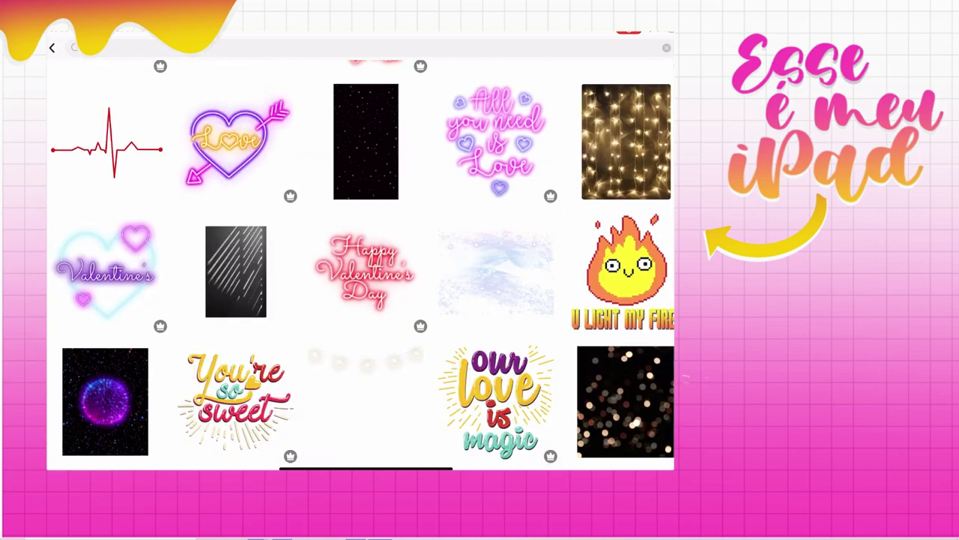
pyautogui.scroll(-5, 360, 262)
pyautogui.scroll(-5, 360, 262)
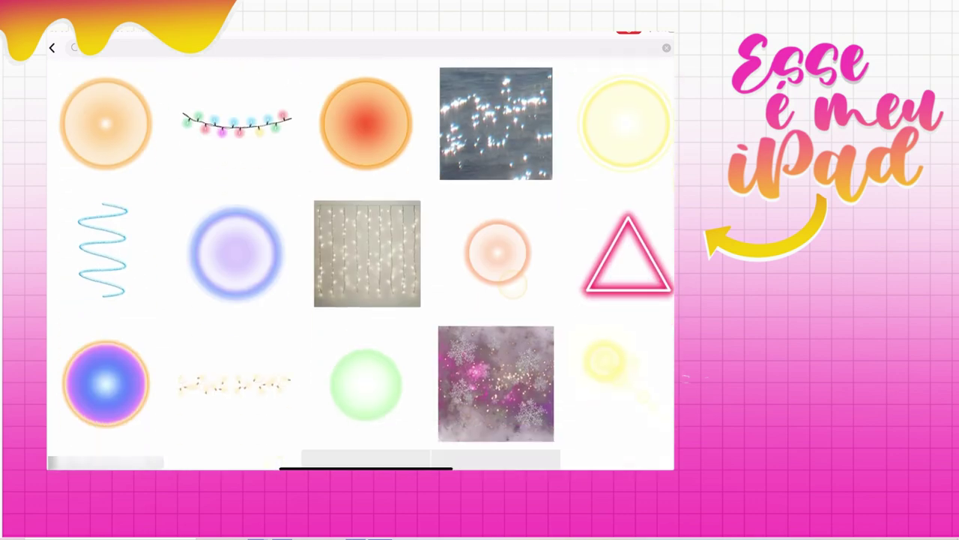
pyautogui.scroll(-6, 360, 263)
pyautogui.scroll(-2, 360, 262)
pyautogui.scroll(-3, 360, 262)
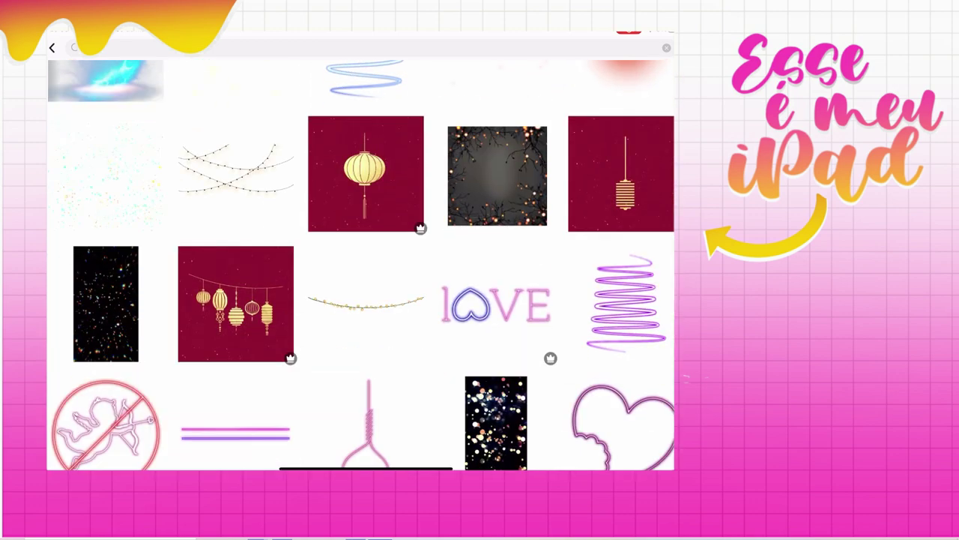
pyautogui.click(52, 47)
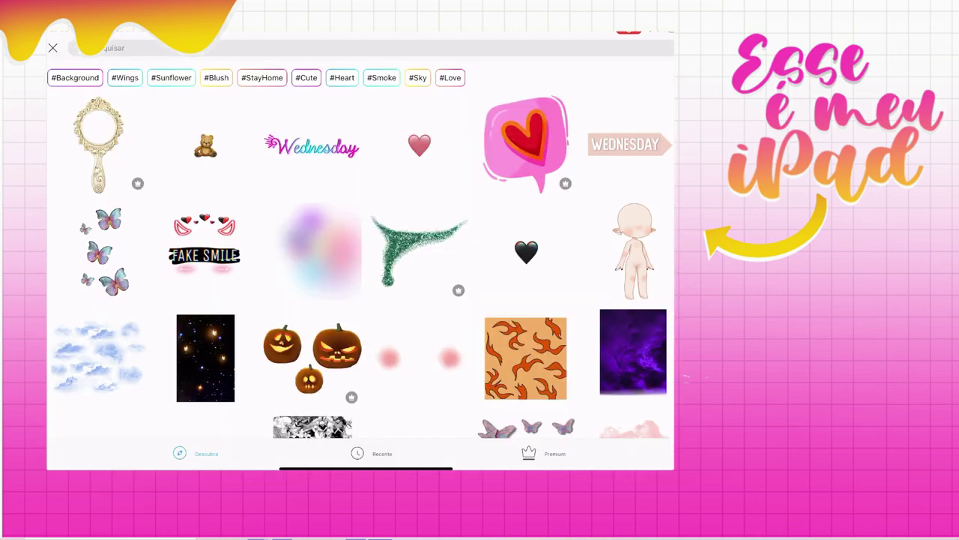
pyautogui.click(53, 47)
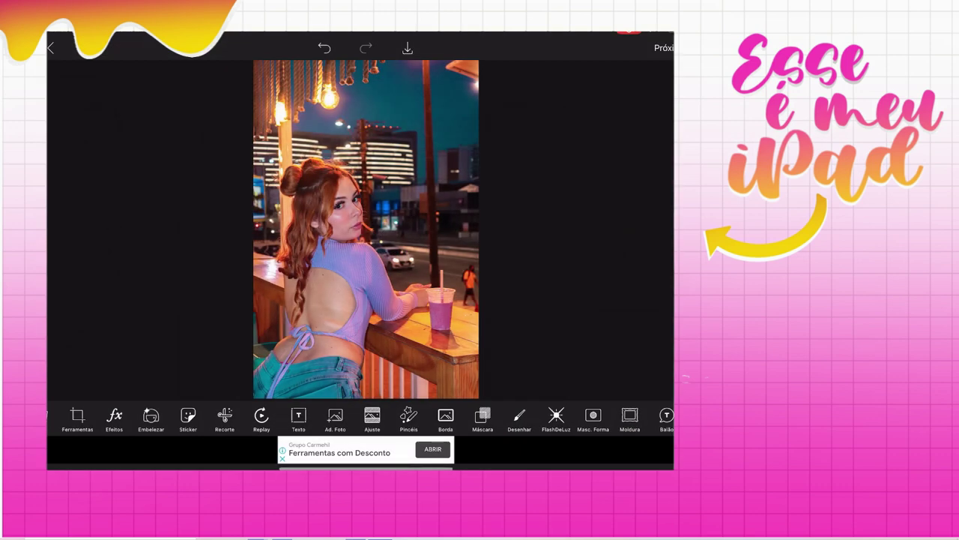
# - Select the bokeh light brush from Pincéis, undoing two initial strokes
pyautogui.click(408, 419)
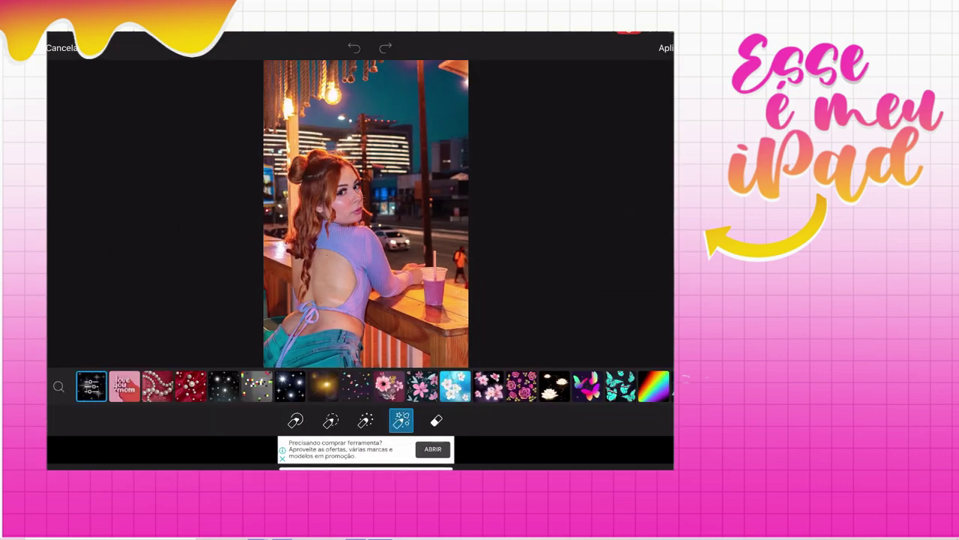
pyautogui.hscroll(5, 359, 386)
pyautogui.hscroll(5, 360, 386)
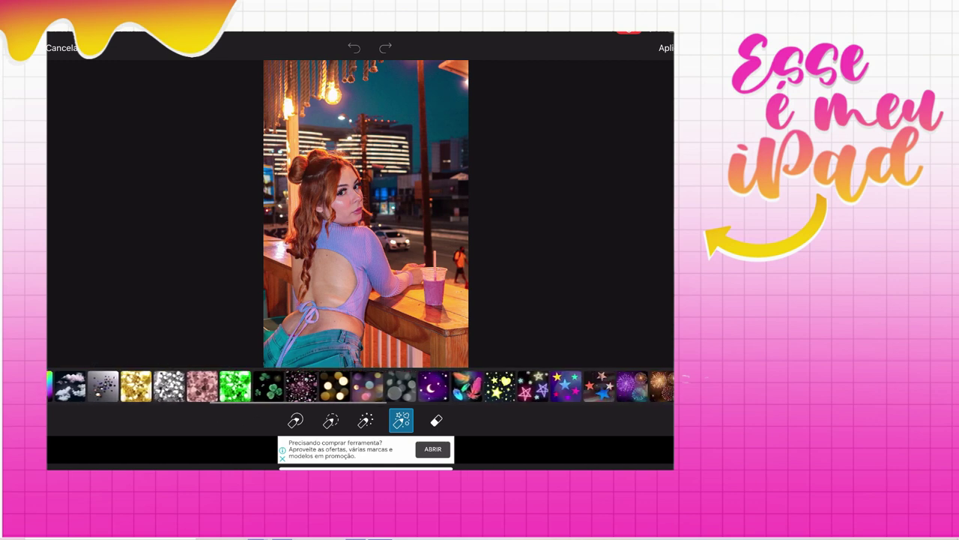
pyautogui.click(328, 386)
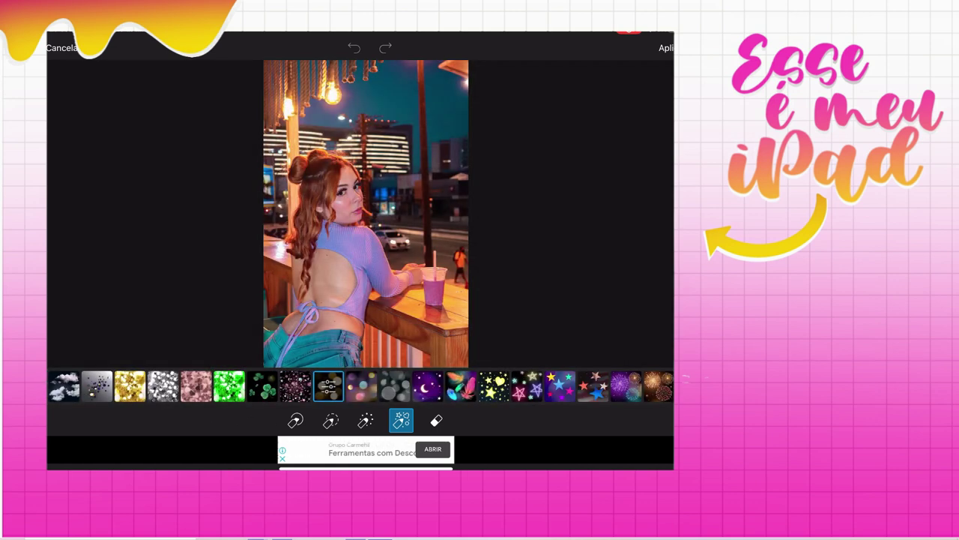
pyautogui.scroll(3, 352, 214)
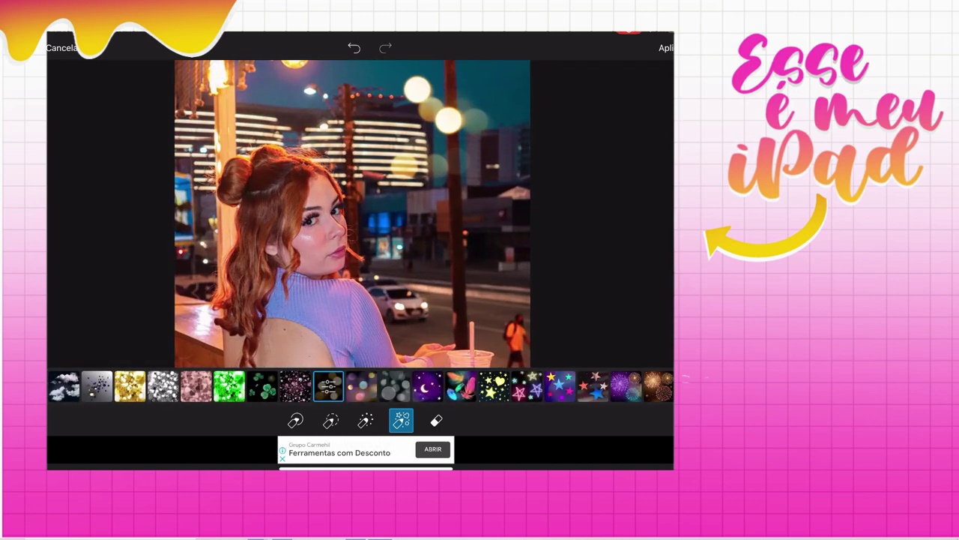
pyautogui.scroll(-3, 352, 213)
pyautogui.hotkey('ctrl', 'z')
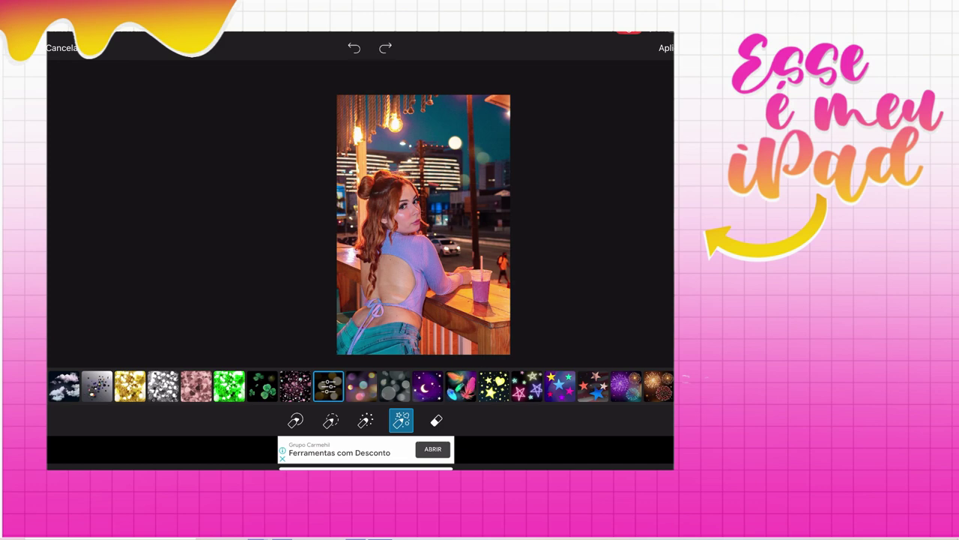
pyautogui.hotkey('ctrl', 'z')
# - Paint bokeh lights over the buildings and right edge, then undo those strokes
pyautogui.click(436, 196)
pyautogui.moveTo(424, 169); pyautogui.dragTo(382, 137)
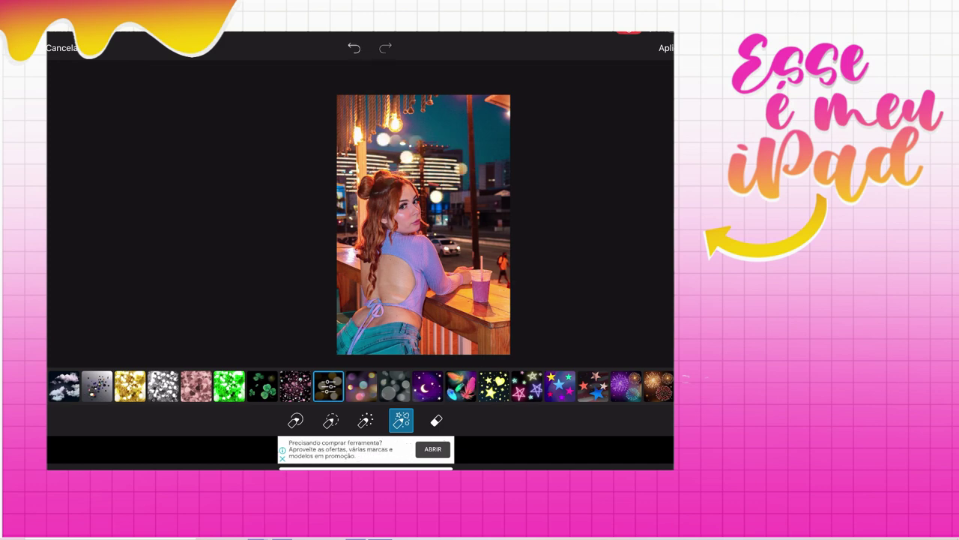
pyautogui.moveTo(500, 187); pyautogui.dragTo(484, 215)
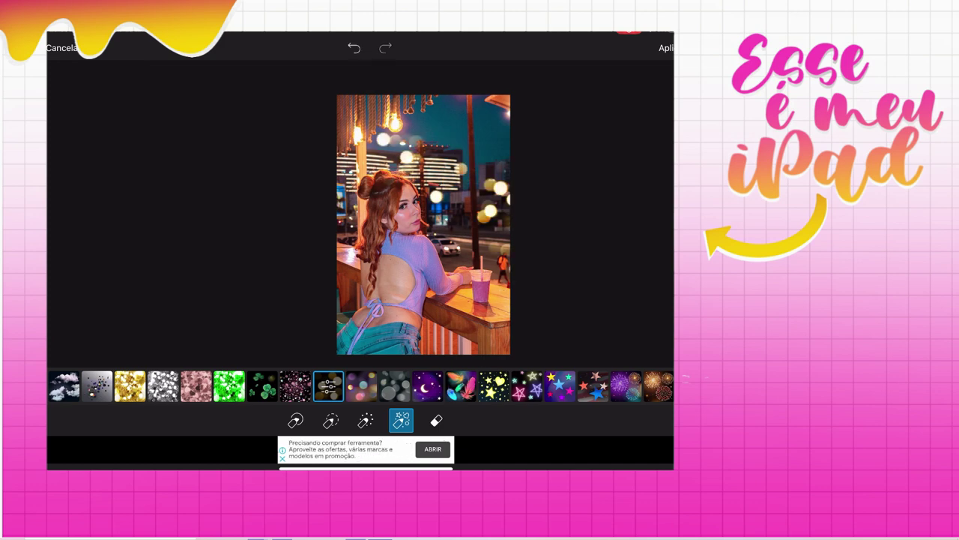
pyautogui.scroll(3, 350, 215)
pyautogui.hotkey('ctrl', 'z')
pyautogui.hotkey('ctrl', 'z')
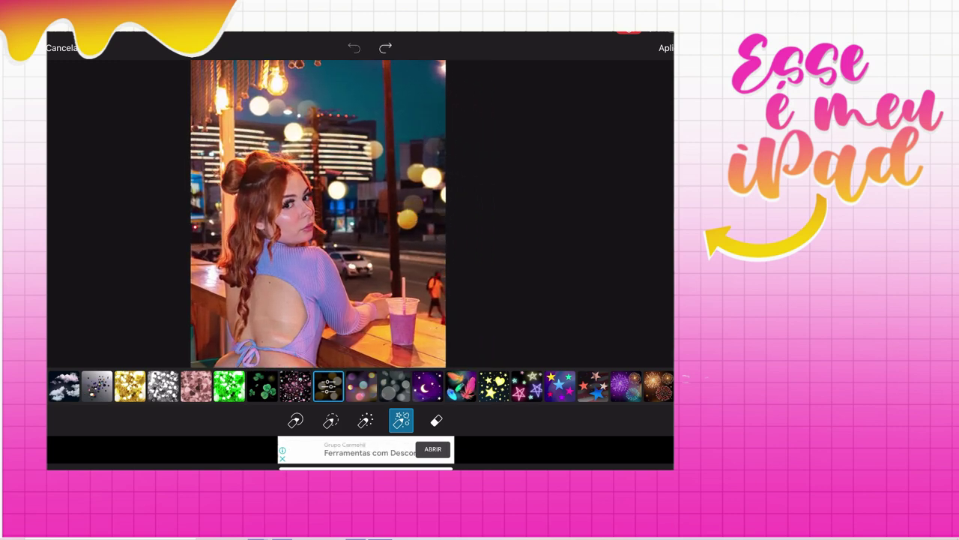
pyautogui.hotkey('ctrl', 'z')
pyautogui.hotkey('ctrl', 'z')
pyautogui.hotkey('ctrl', 'z')
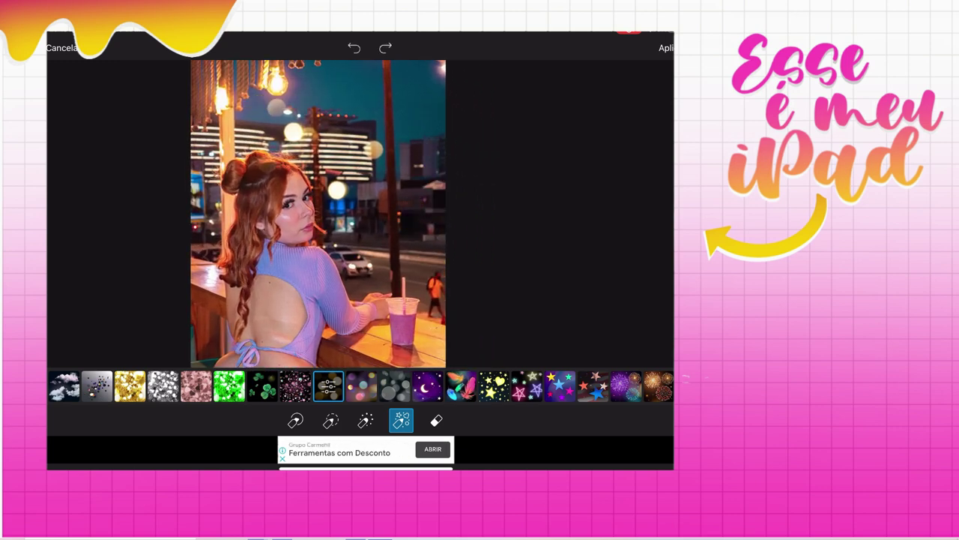
pyautogui.hotkey('ctrl', 'z')
# - Paint bokeh spots over the buildings and lower background, removing the last ones
pyautogui.scroll(3, 332, 214)
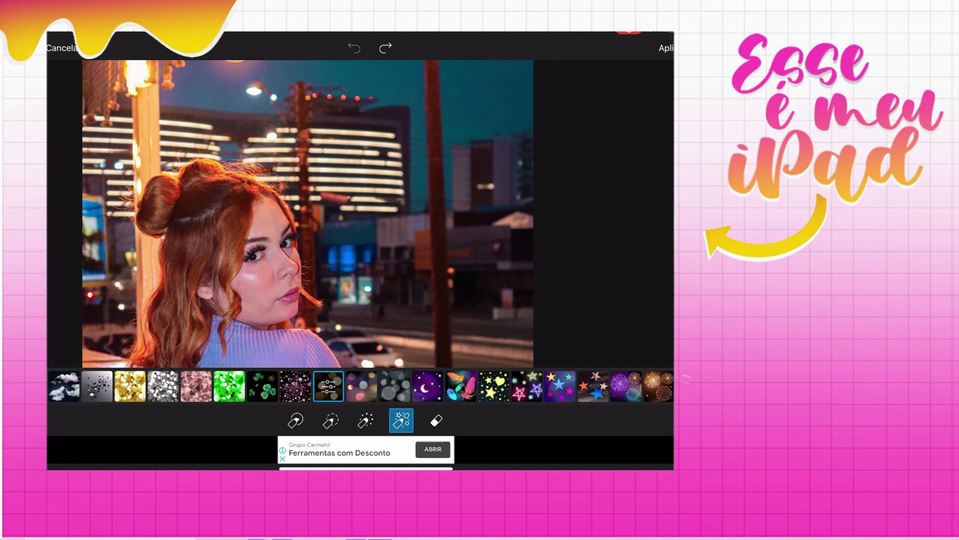
pyautogui.moveTo(339, 146); pyautogui.dragTo(303, 196)
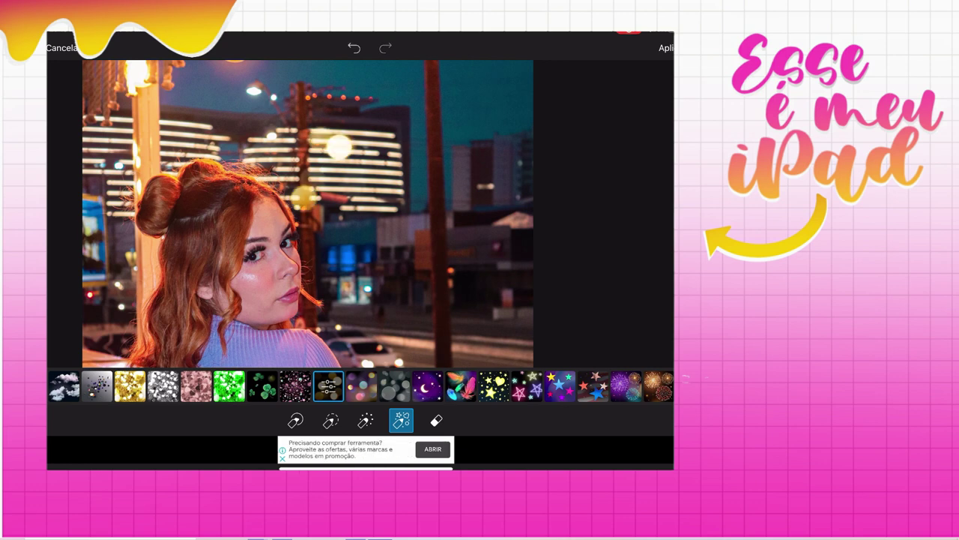
pyautogui.moveTo(370, 196); pyautogui.dragTo(336, 262)
pyautogui.scroll(-3, 341, 214)
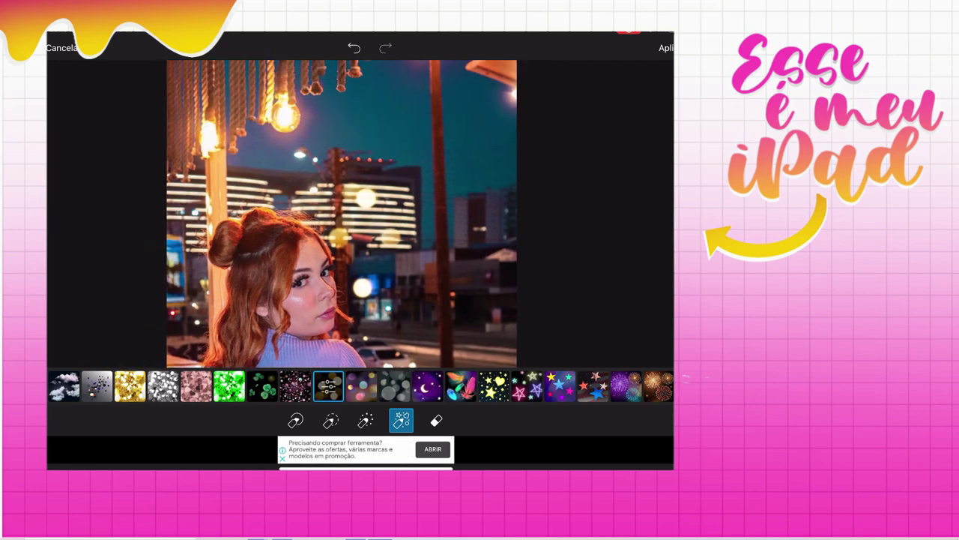
pyautogui.click(354, 47)
# - Add bokeh lights near the hanging lamp, left of the buildings, and in the upper sky
pyautogui.moveTo(274, 82); pyautogui.dragTo(278, 121)
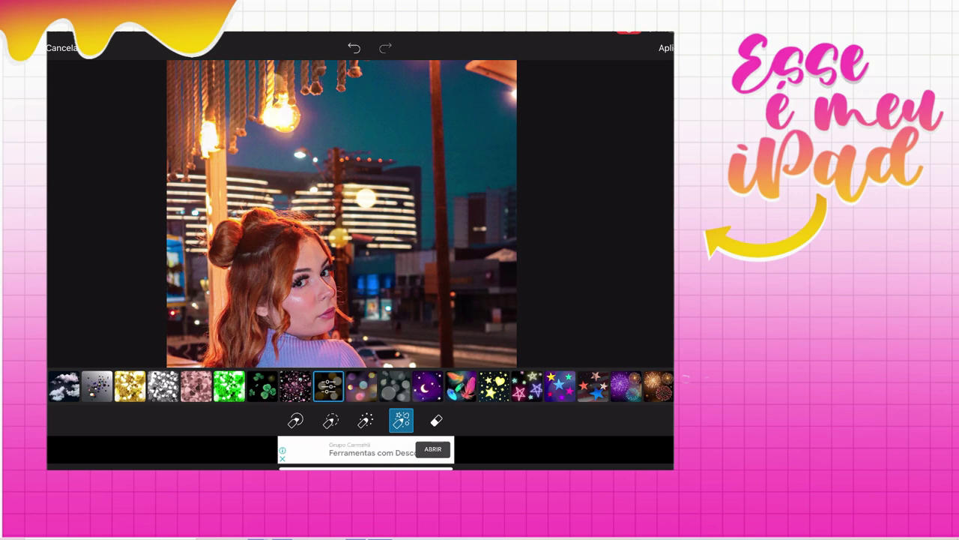
pyautogui.click(247, 163)
pyautogui.moveTo(274, 177); pyautogui.dragTo(229, 201)
pyautogui.scroll(-3, 341, 214)
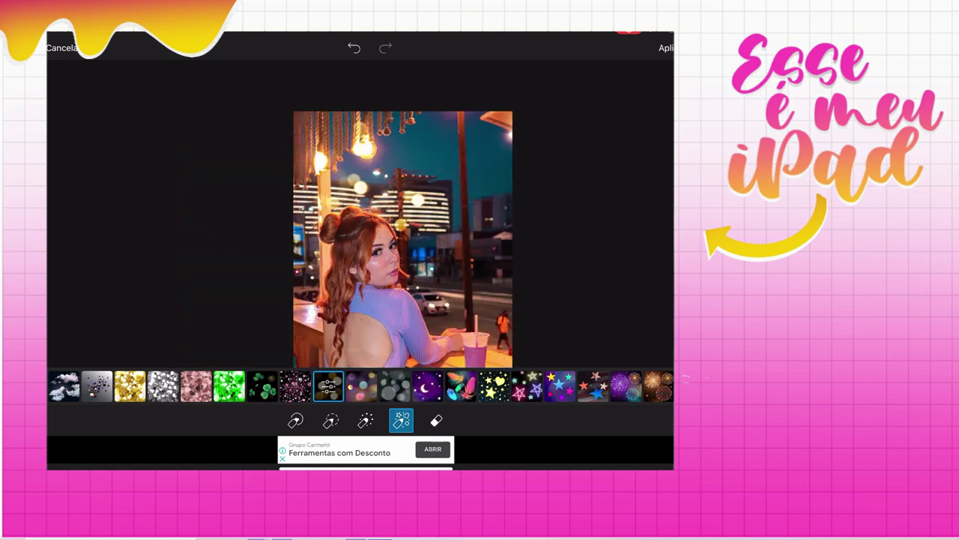
pyautogui.click(437, 87)
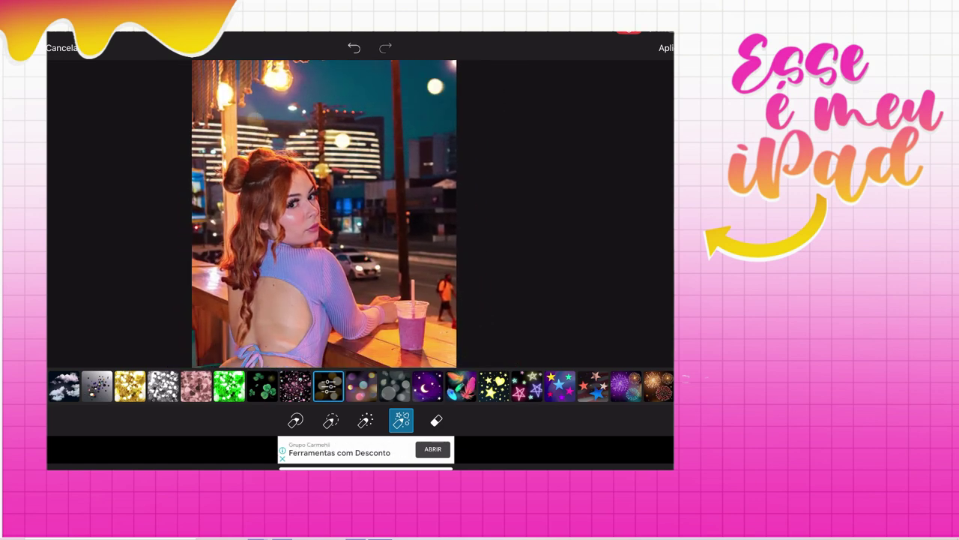
pyautogui.click(354, 47)
pyautogui.click(441, 78)
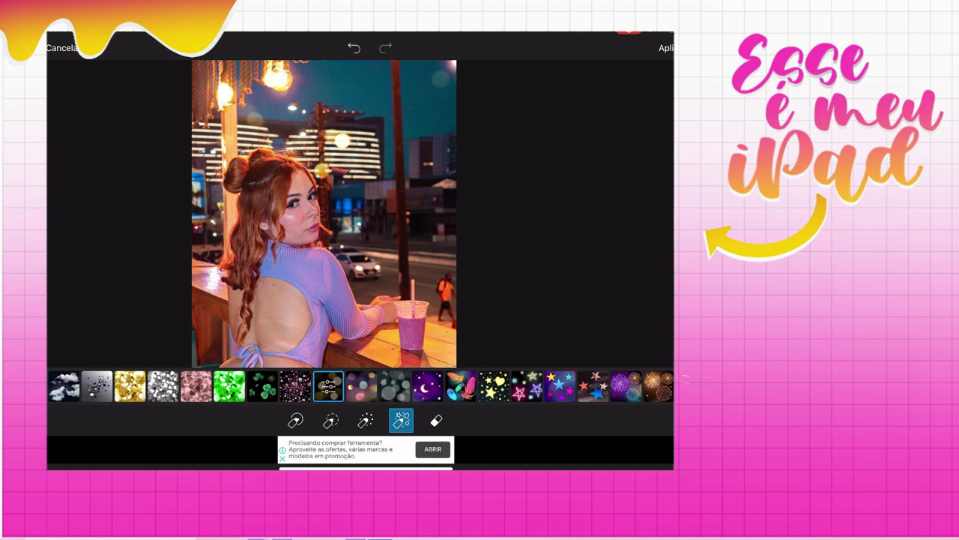
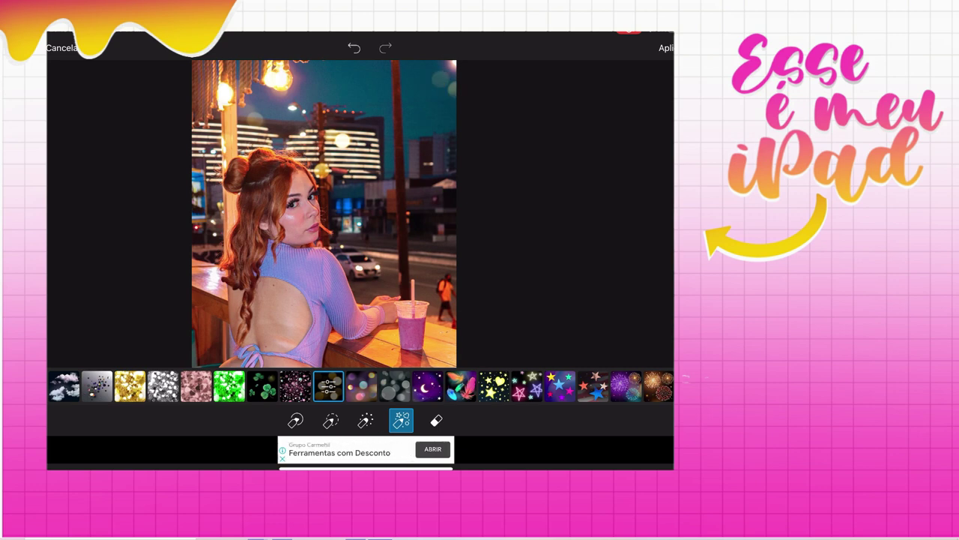
# - Undo the last bokeh spot and place a new light spot near the car
pyautogui.click(353, 47)
pyautogui.click(433, 77)
pyautogui.scroll(-3, 324, 213)
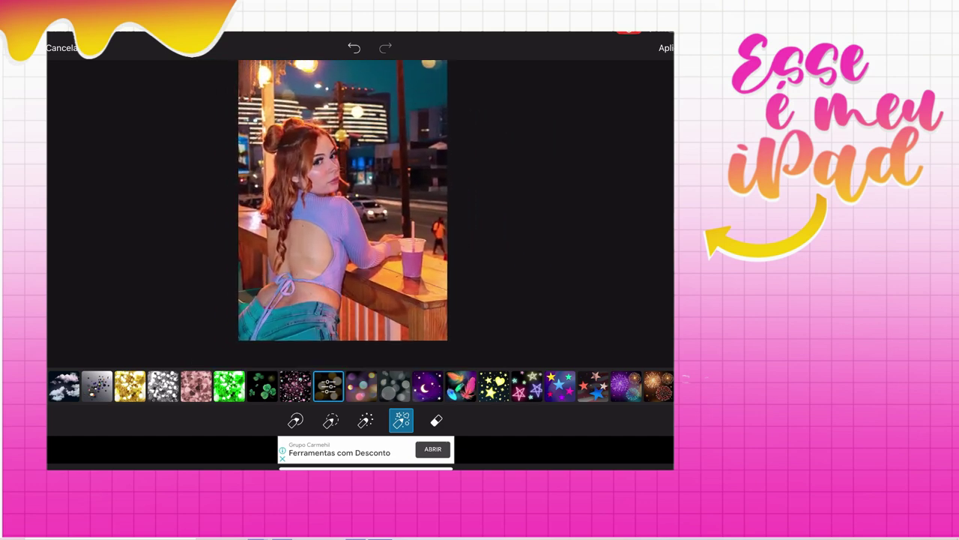
pyautogui.scroll(2, 360, 214)
pyautogui.scroll(2, 360, 213)
pyautogui.scroll(3, 359, 214)
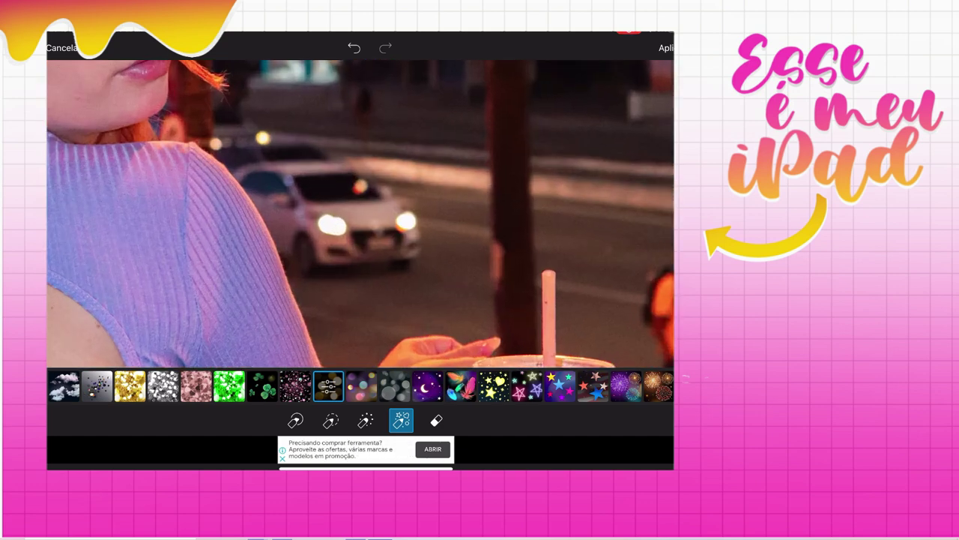
# - Set the bokeh brush size to 49 and paint light spots over the car and background, undoing misplaced strokes
pyautogui.click(328, 386)
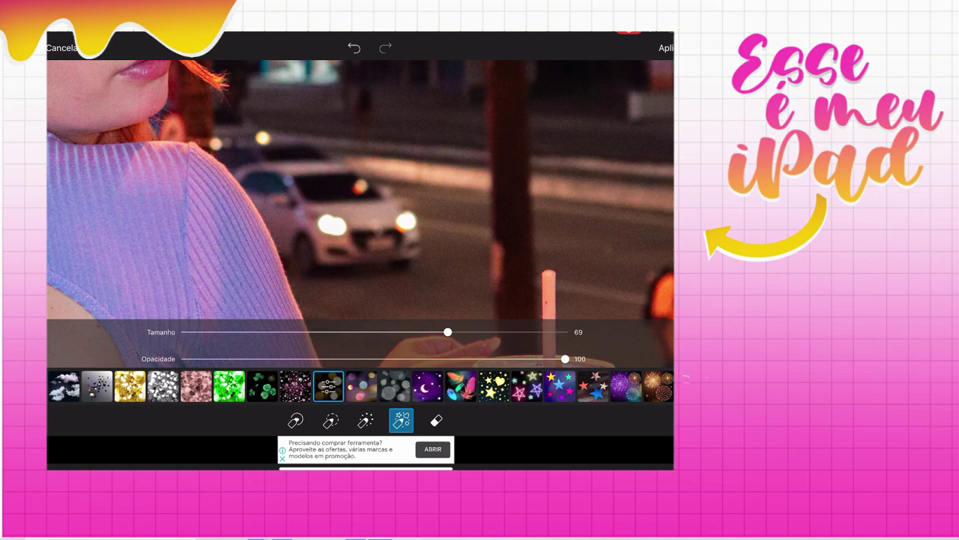
pyautogui.moveTo(447, 332); pyautogui.dragTo(370, 332)
pyautogui.moveTo(275, 258); pyautogui.dragTo(369, 237)
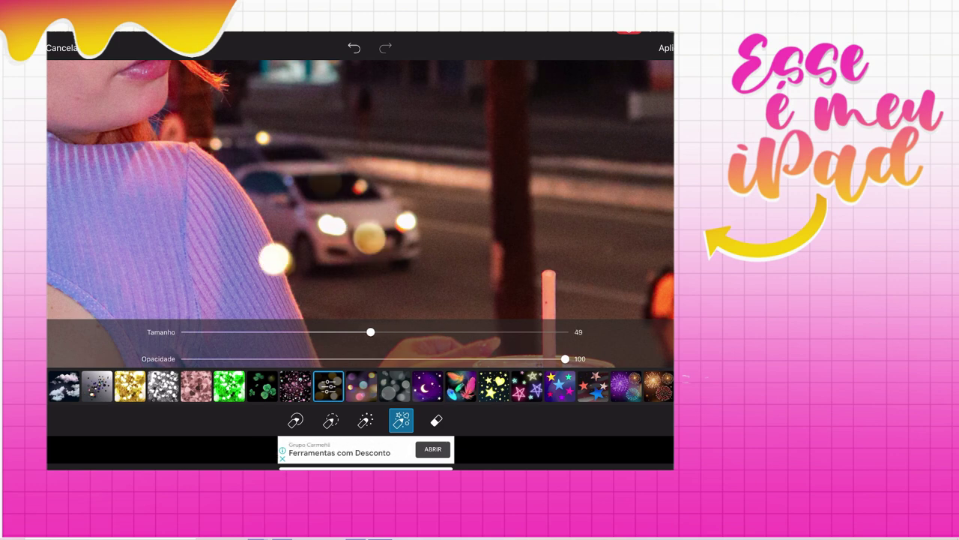
pyautogui.hotkey('ctrl', 'z')
pyautogui.moveTo(513, 186); pyautogui.dragTo(513, 248)
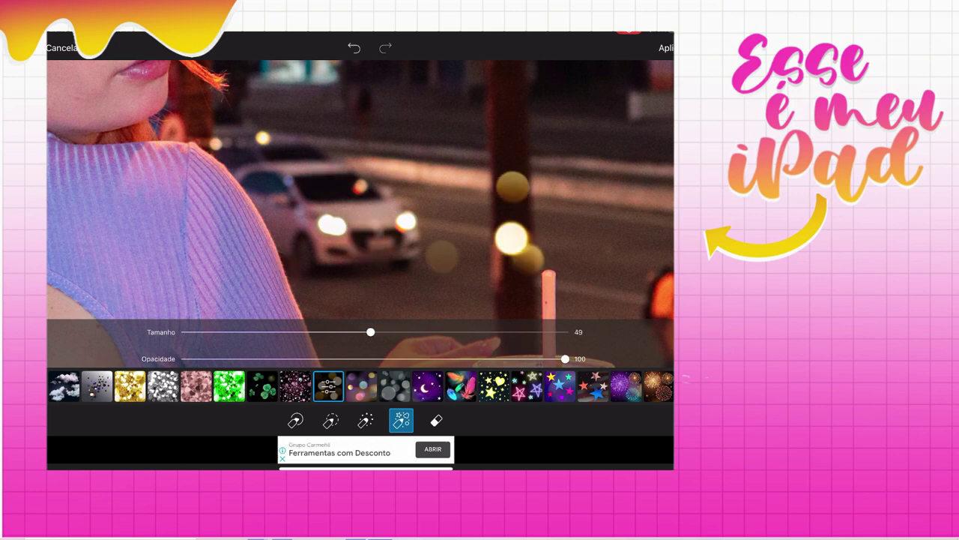
pyautogui.hotkey('ctrl', 'z')
pyautogui.moveTo(248, 240); pyautogui.dragTo(450, 217)
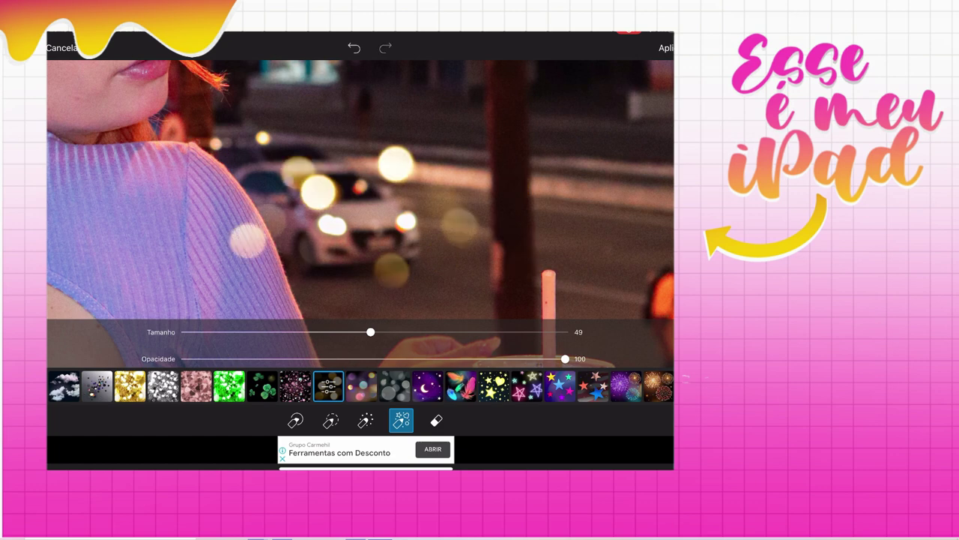
pyautogui.hotkey('ctrl', 'z')
pyautogui.scroll(5, 362, 233)
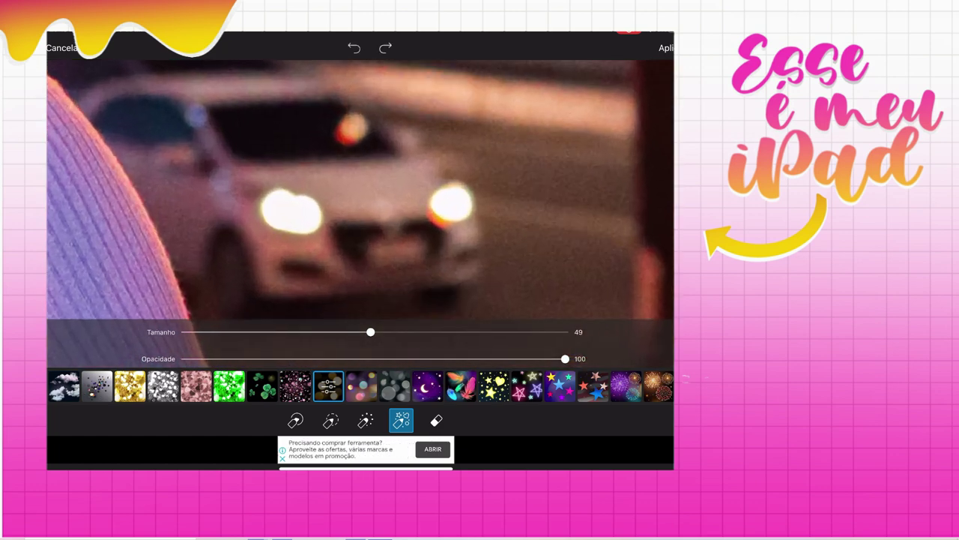
pyautogui.moveTo(418, 322)
pyautogui.mouseDown()
pyautogui.moveTo(345, 278)
pyautogui.moveTo(450, 225)
pyautogui.moveTo(247, 150)
pyautogui.mouseUp()
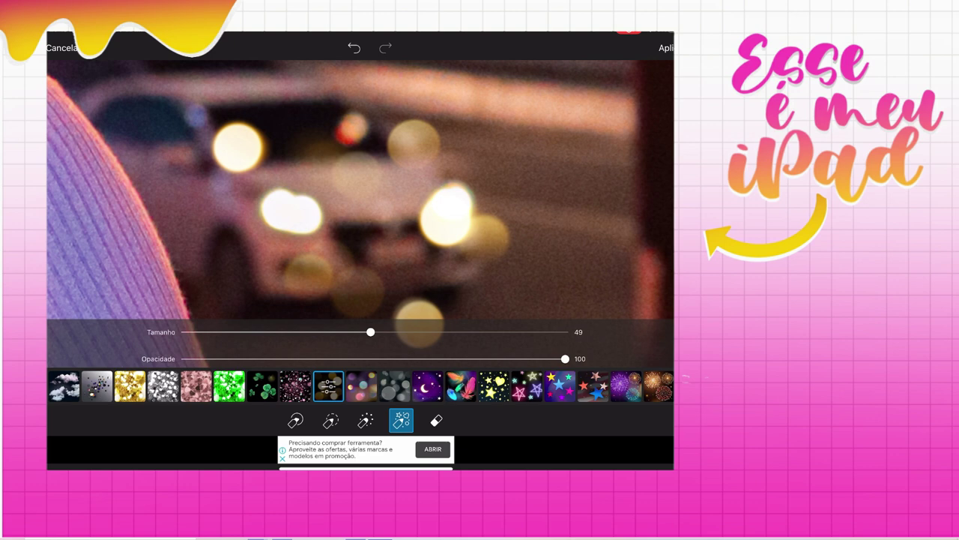
# - Erase stray bokeh spots near the car and over the street
pyautogui.click(436, 420)
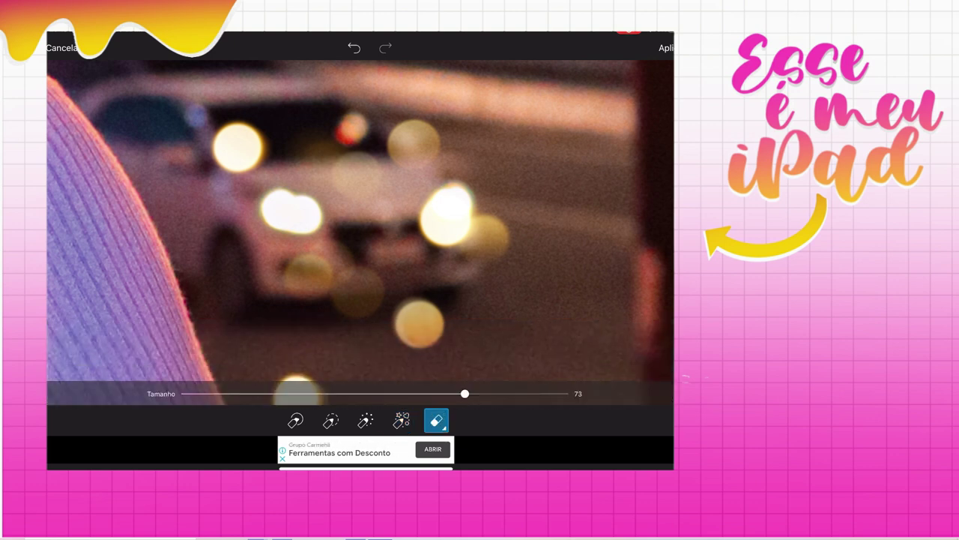
pyautogui.moveTo(330, 277); pyautogui.dragTo(420, 322)
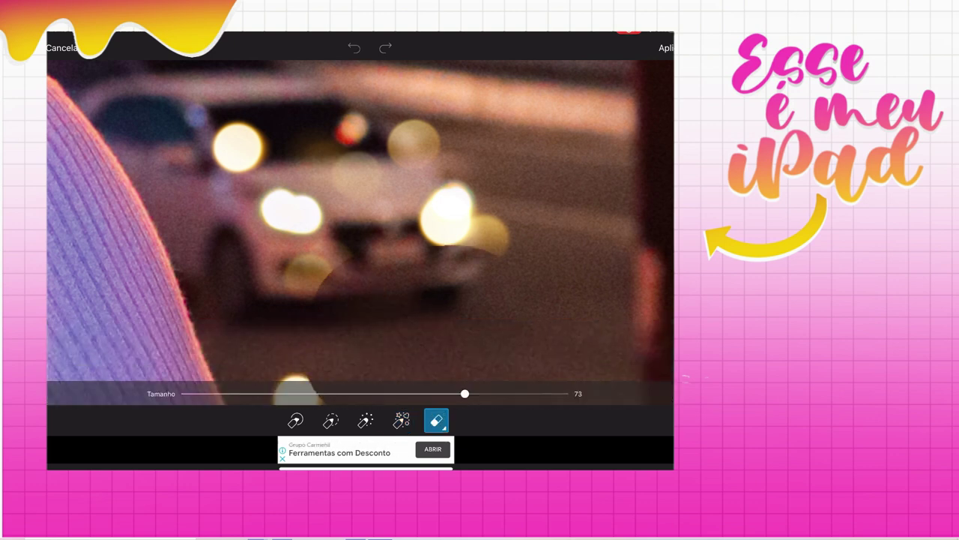
pyautogui.moveTo(345, 284); pyautogui.dragTo(419, 323)
pyautogui.scroll(-5, 360, 232)
pyautogui.moveTo(270, 273); pyautogui.dragTo(277, 279)
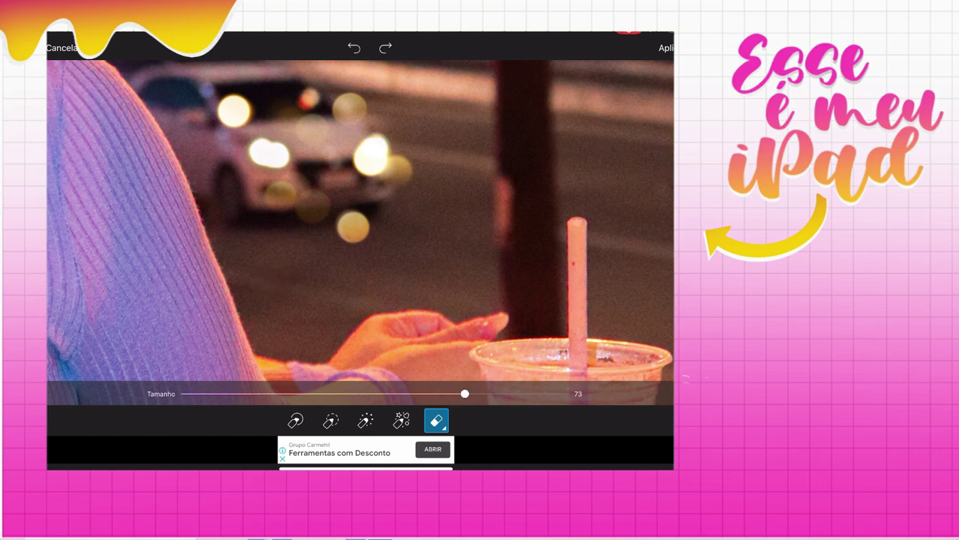
pyautogui.moveTo(352, 229); pyautogui.dragTo(378, 180)
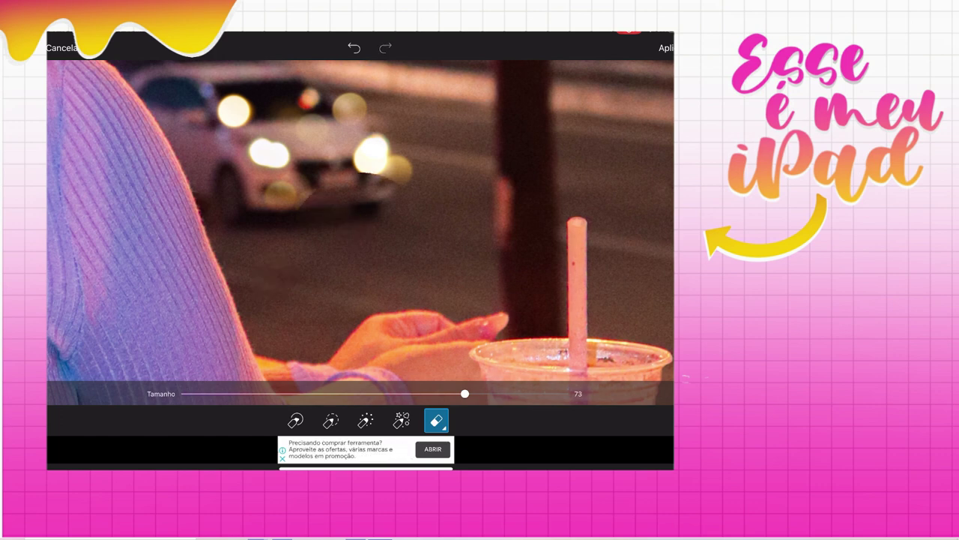
pyautogui.click(353, 47)
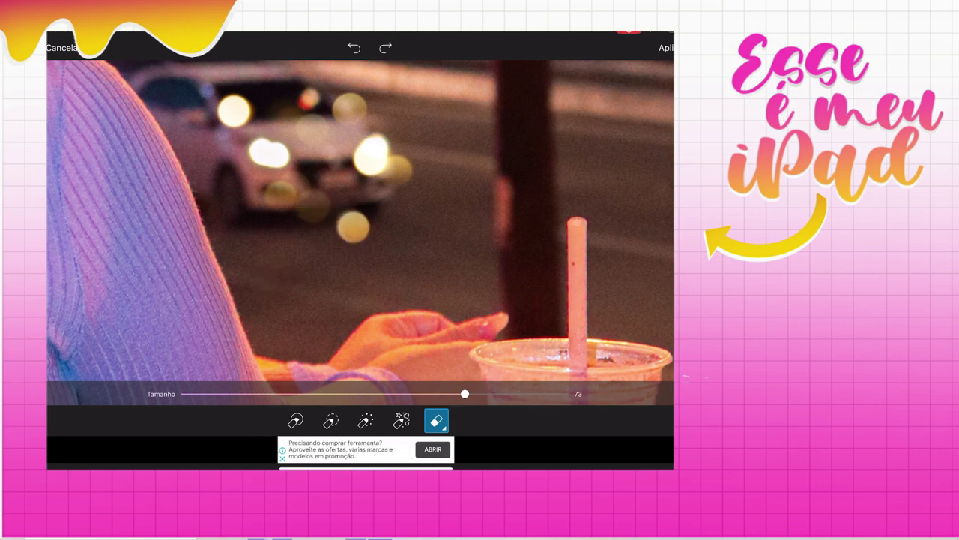
# - Shrink the eraser to 50, then 37, and try erasing the light beside the car, restoring it with undo
pyautogui.moveTo(465, 393); pyautogui.dragTo(373, 394)
pyautogui.moveTo(352, 227); pyautogui.dragTo(318, 209)
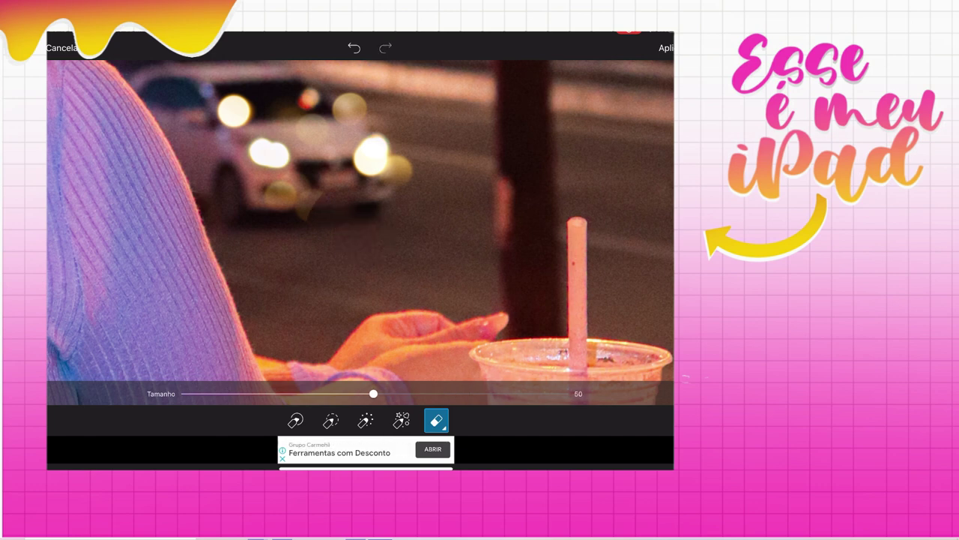
pyautogui.click(354, 47)
pyautogui.moveTo(373, 394); pyautogui.dragTo(325, 393)
pyautogui.moveTo(352, 227); pyautogui.dragTo(294, 183)
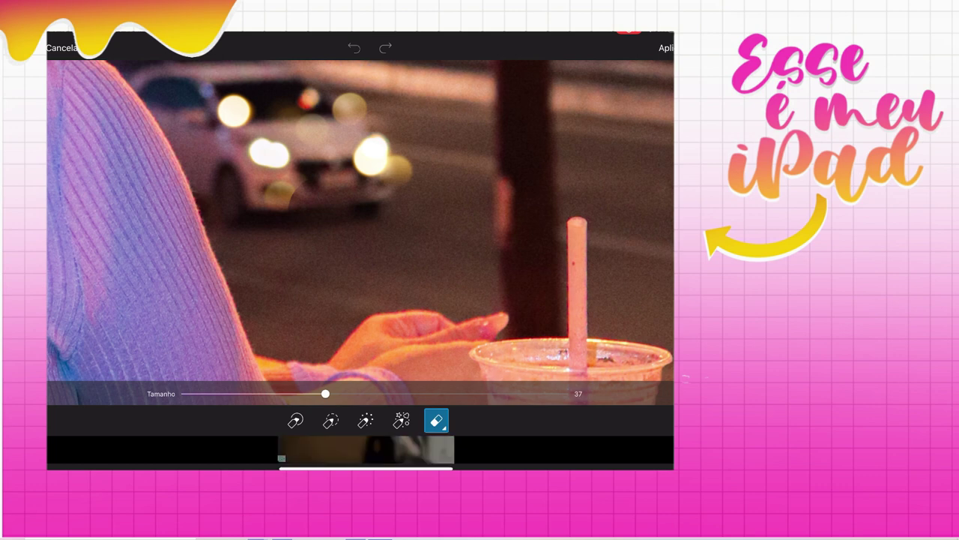
pyautogui.click(354, 47)
pyautogui.click(354, 48)
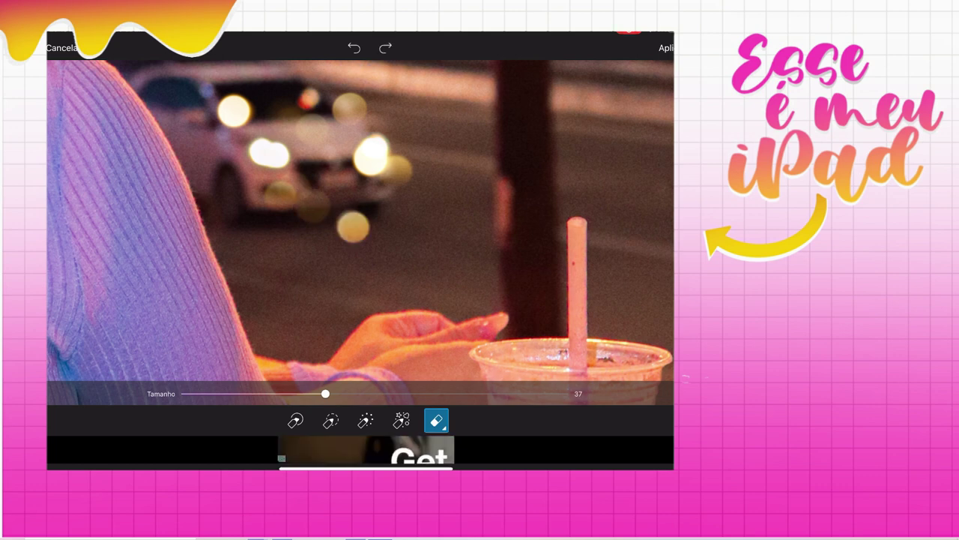
pyautogui.moveTo(366, 235)
pyautogui.mouseDown()
pyautogui.moveTo(339, 213)
pyautogui.moveTo(323, 219)
pyautogui.mouseUp()
pyautogui.click(354, 48)
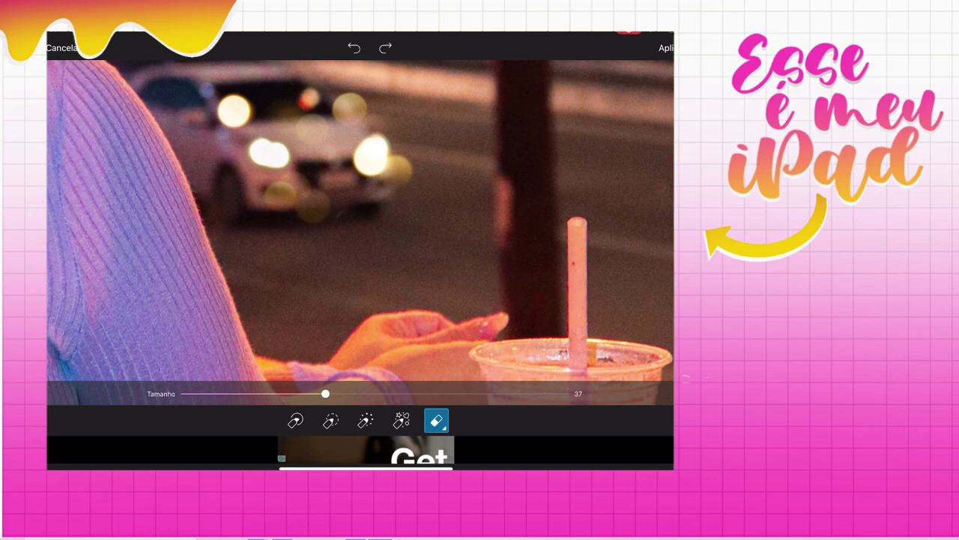
pyautogui.scroll(-5, 359, 232)
pyautogui.scroll(3, 510, 187)
pyautogui.scroll(3, 427, 232)
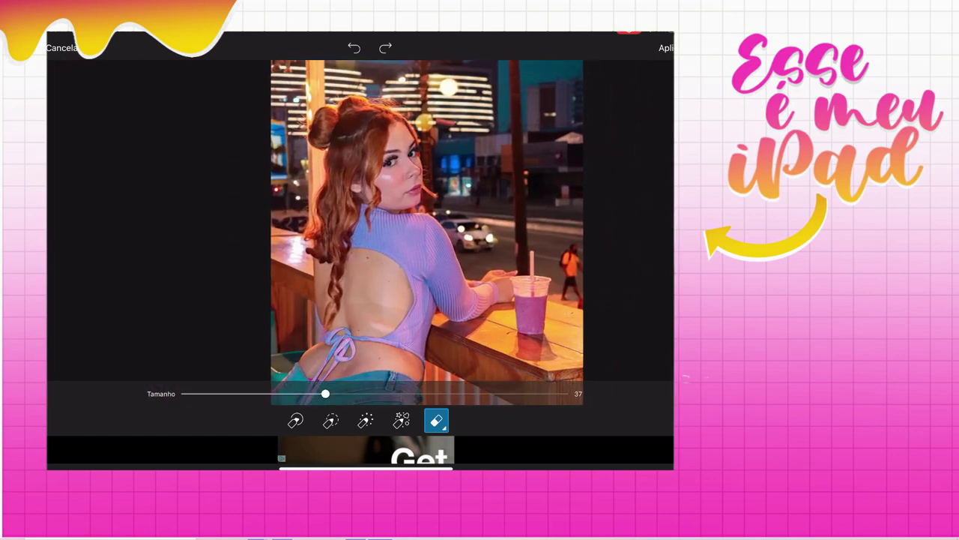
# - Apply the bokeh edit, save the photo to the gallery, and launch Polarr
pyautogui.click(666, 47)
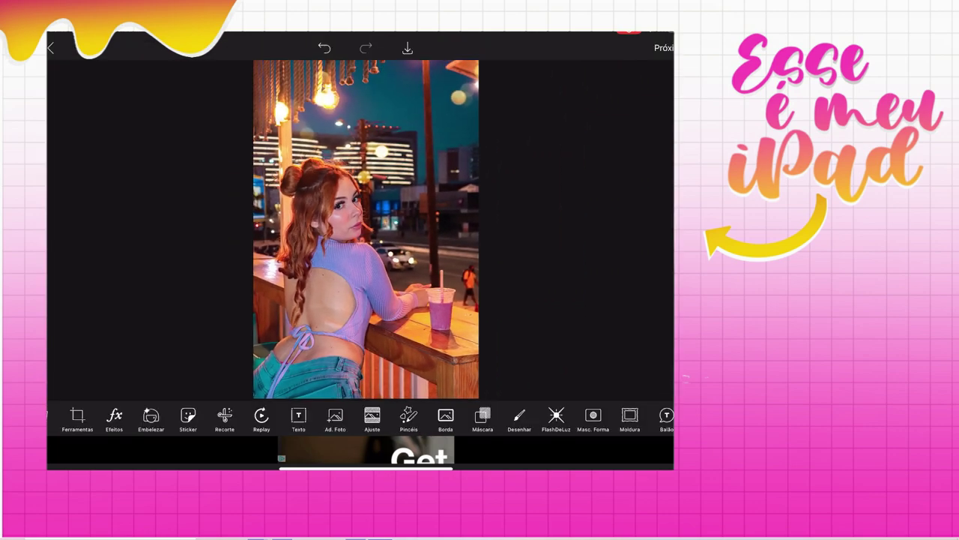
pyautogui.click(407, 48)
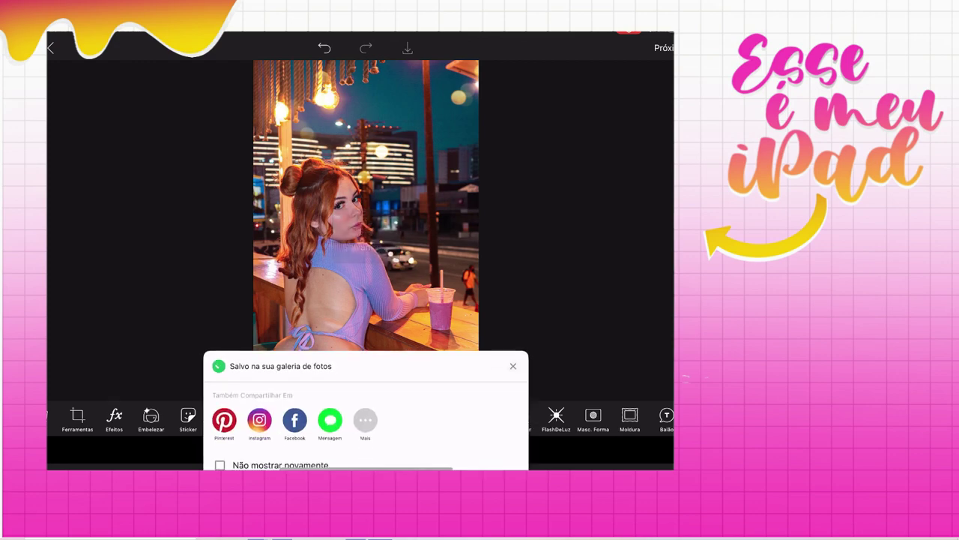
pyautogui.moveTo(366, 469); pyautogui.dragTo(366, 300)
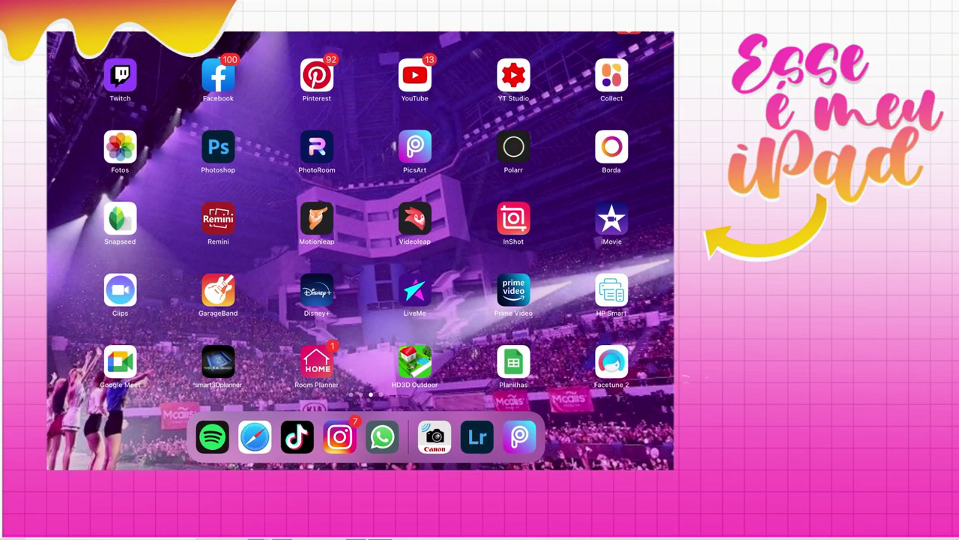
pyautogui.moveTo(225, 225); pyautogui.dragTo(525, 225)
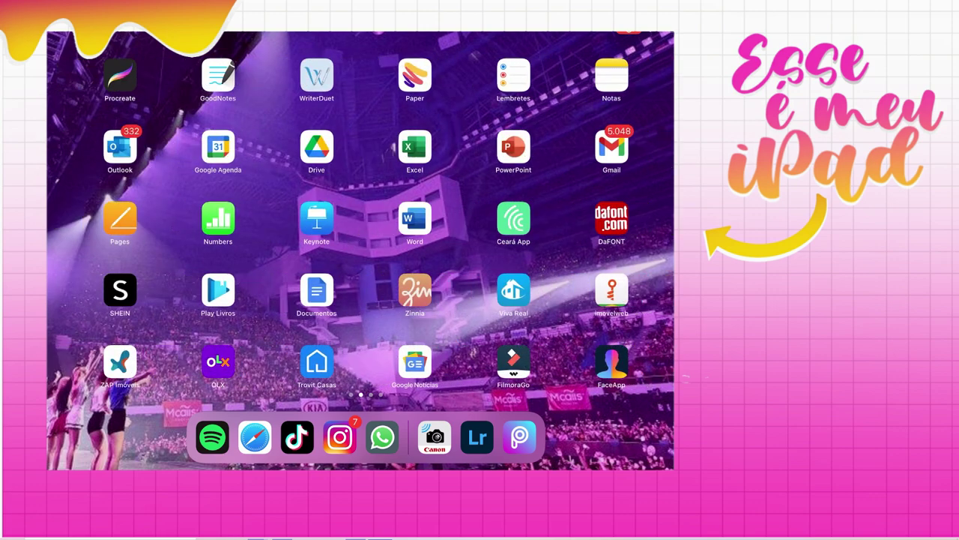
pyautogui.moveTo(225, 225); pyautogui.dragTo(525, 225)
pyautogui.click(514, 146)
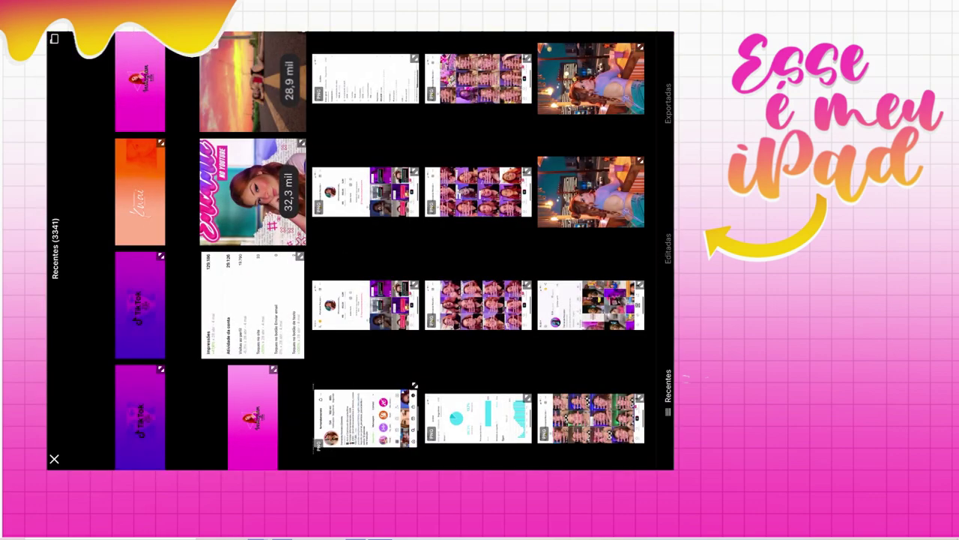
# - Browse Polarr's edited and exported photos, then close the library and return to the home screen
pyautogui.click(668, 247)
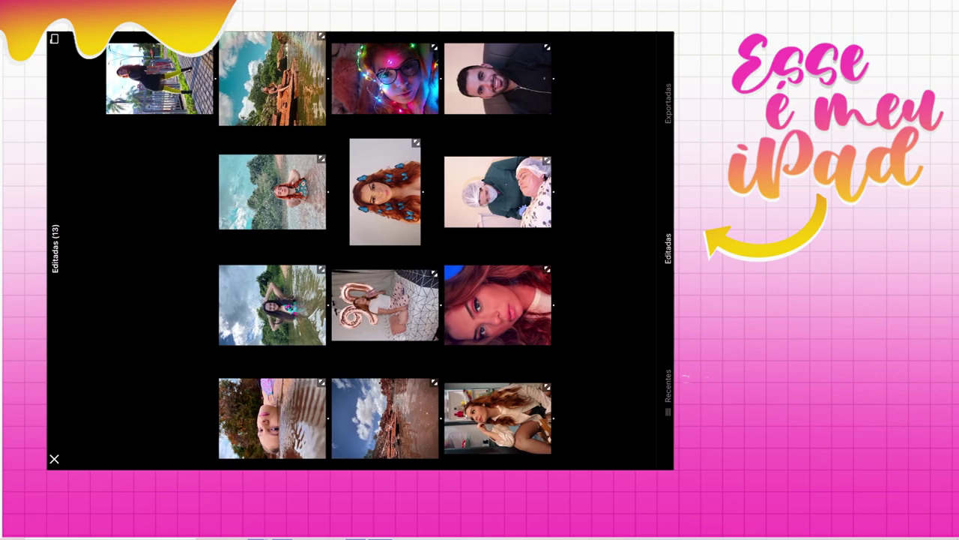
pyautogui.click(668, 103)
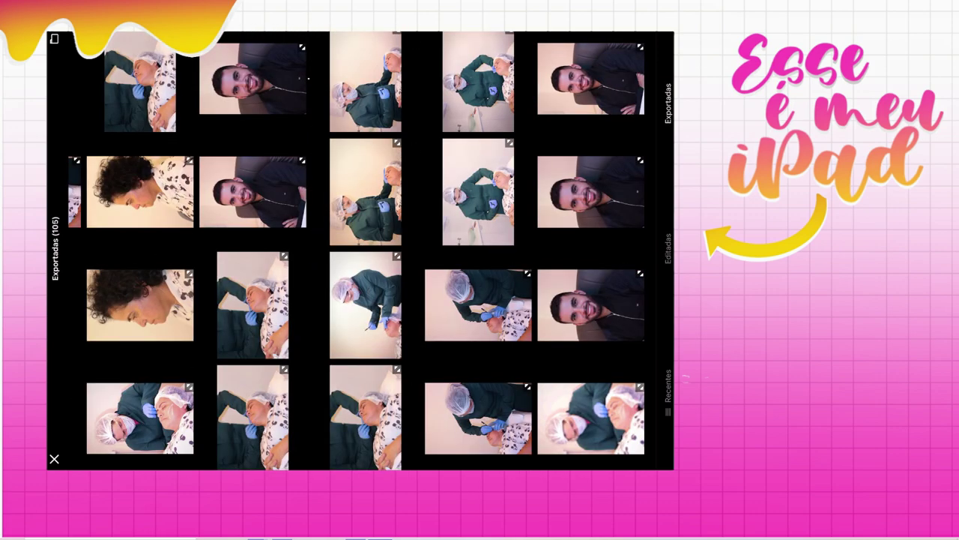
pyautogui.hscroll(-10, 360, 247)
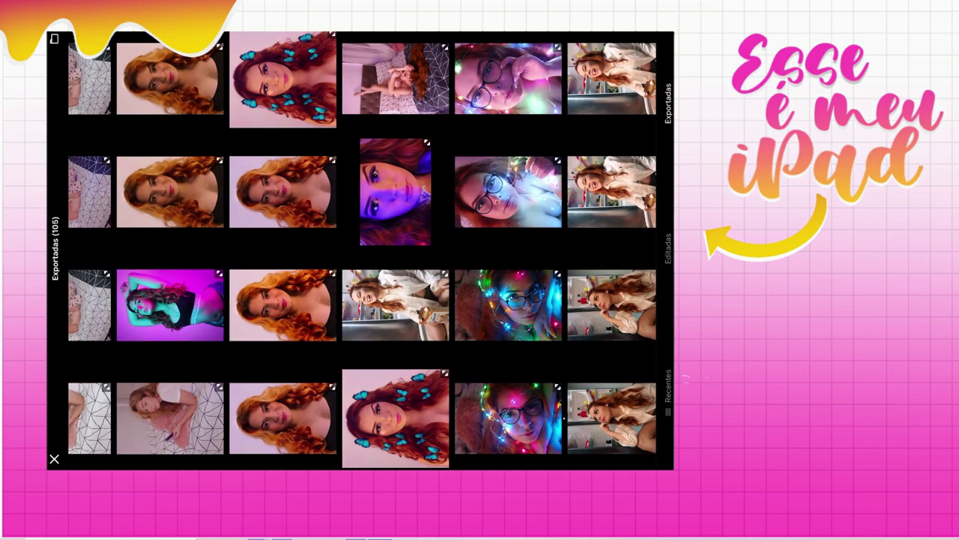
pyautogui.hscroll(-2, 360, 248)
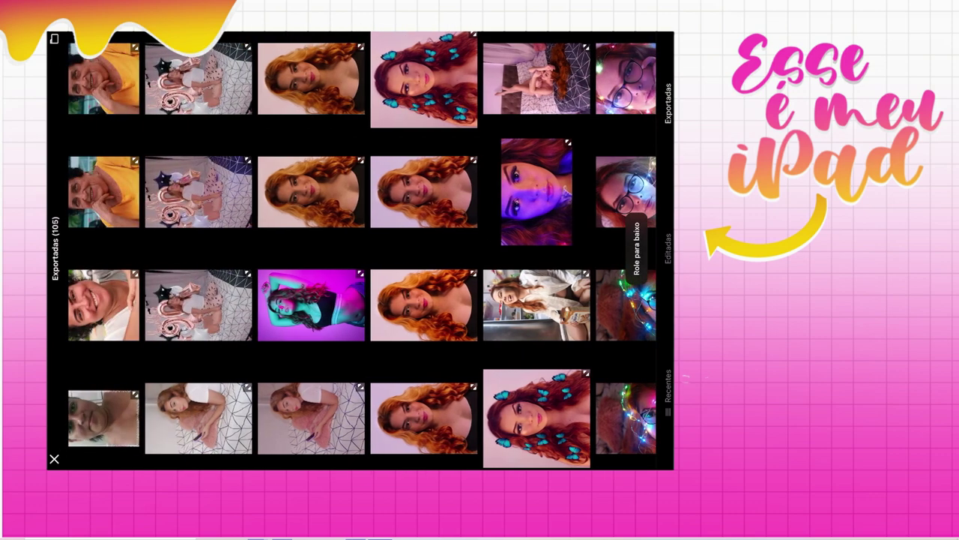
pyautogui.click(54, 459)
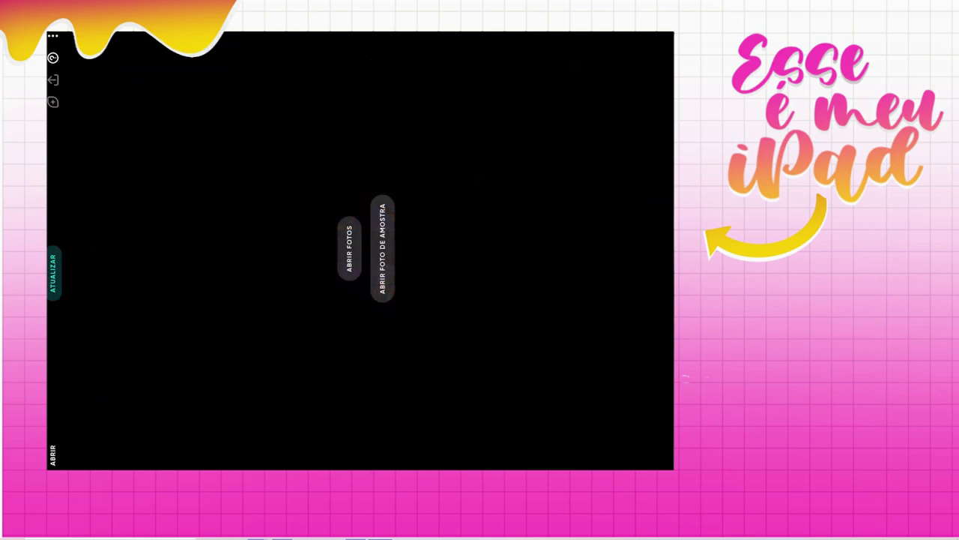
pyautogui.moveTo(671, 251); pyautogui.dragTo(488, 251)
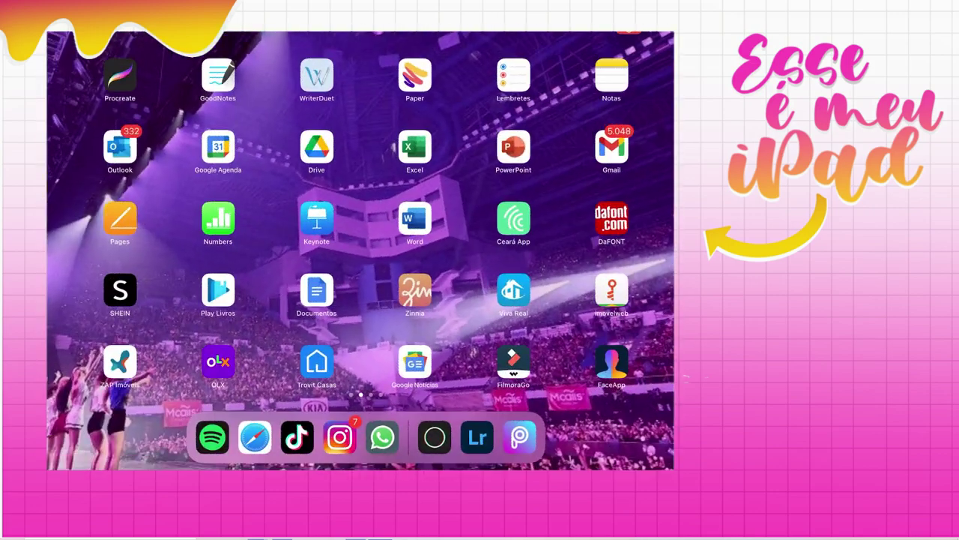
# - In Procreate, import the night street portrait from the photo library as a new artwork
pyautogui.click(120, 75)
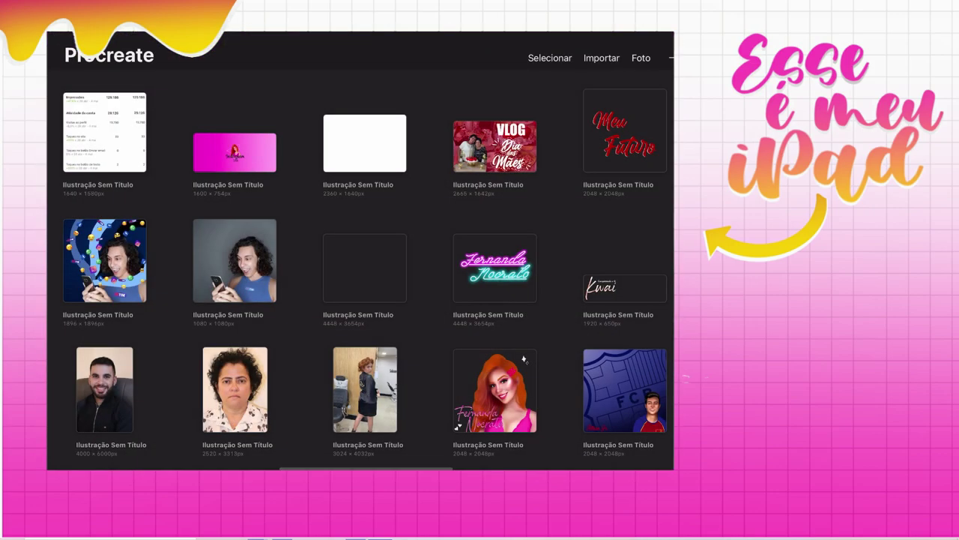
pyautogui.click(671, 58)
pyautogui.click(668, 92)
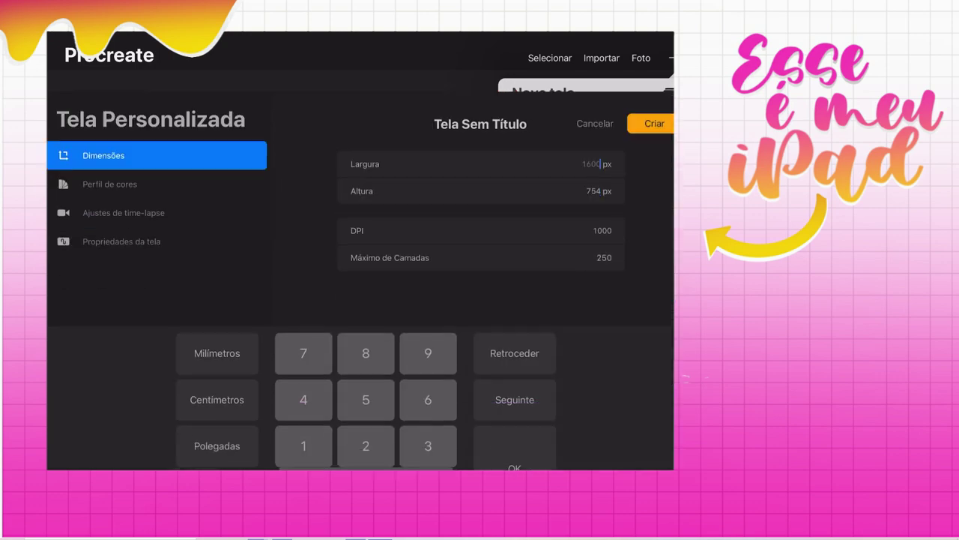
pyautogui.click(594, 55)
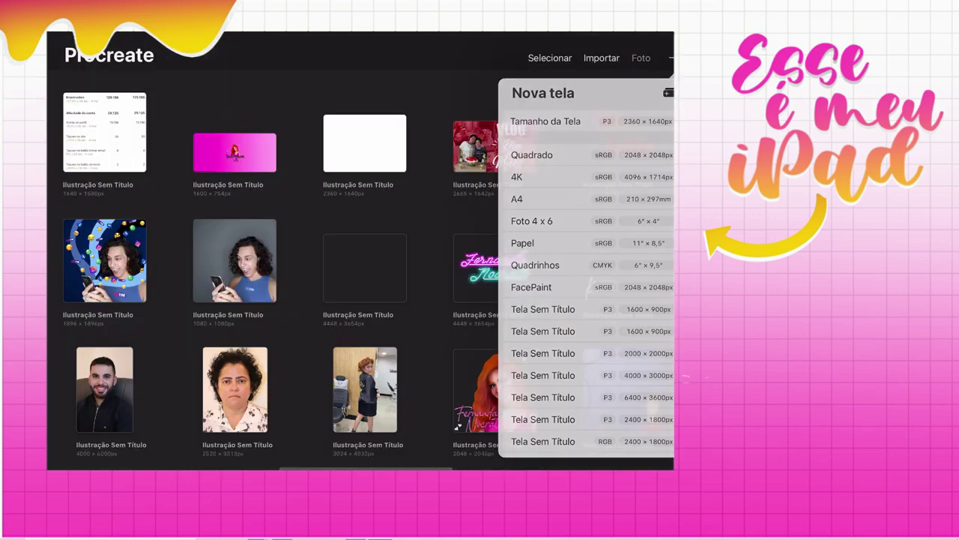
pyautogui.click(671, 57)
pyautogui.click(641, 57)
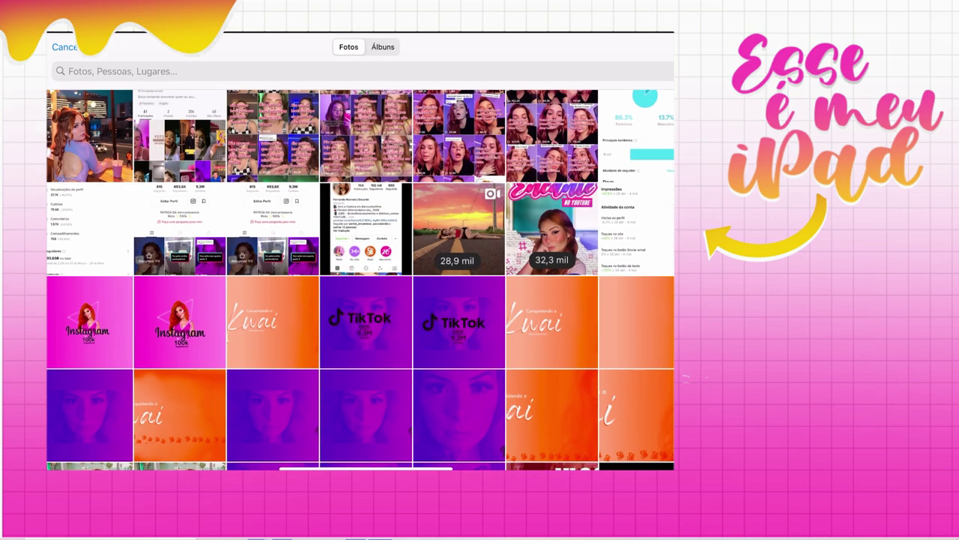
pyautogui.scroll(-2, 360, 255)
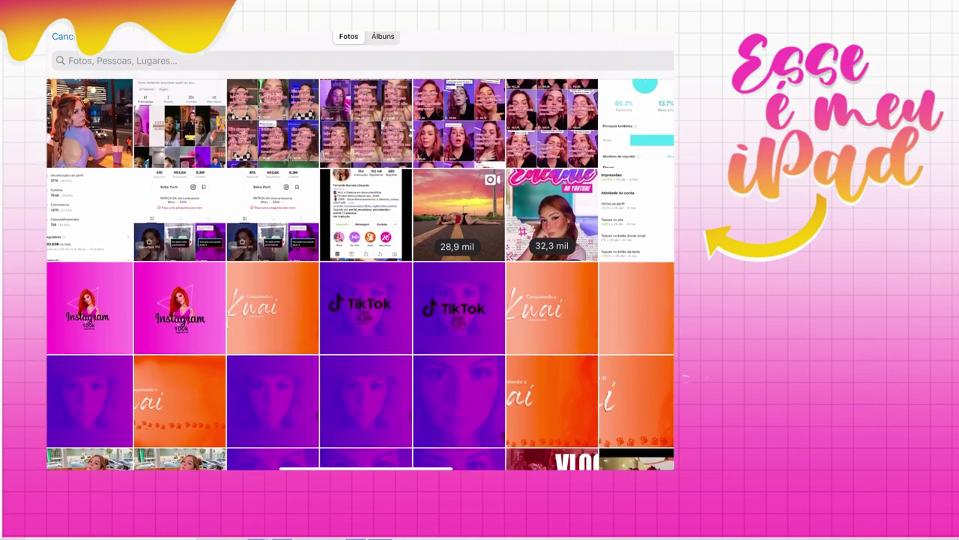
pyautogui.click(83, 138)
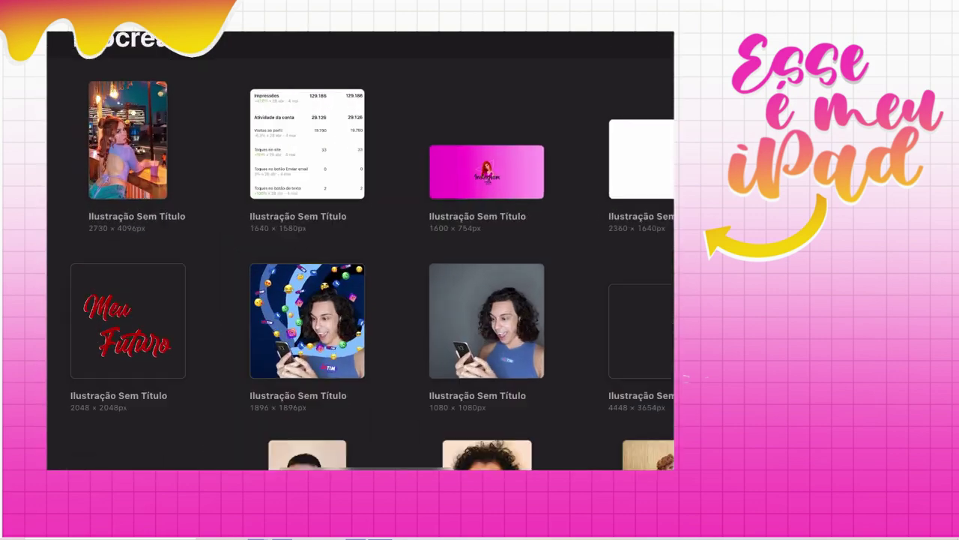
# - Add an empty layer 2 above the photo and bring up the saved colour palettes
pyautogui.click(638, 36)
pyautogui.click(664, 75)
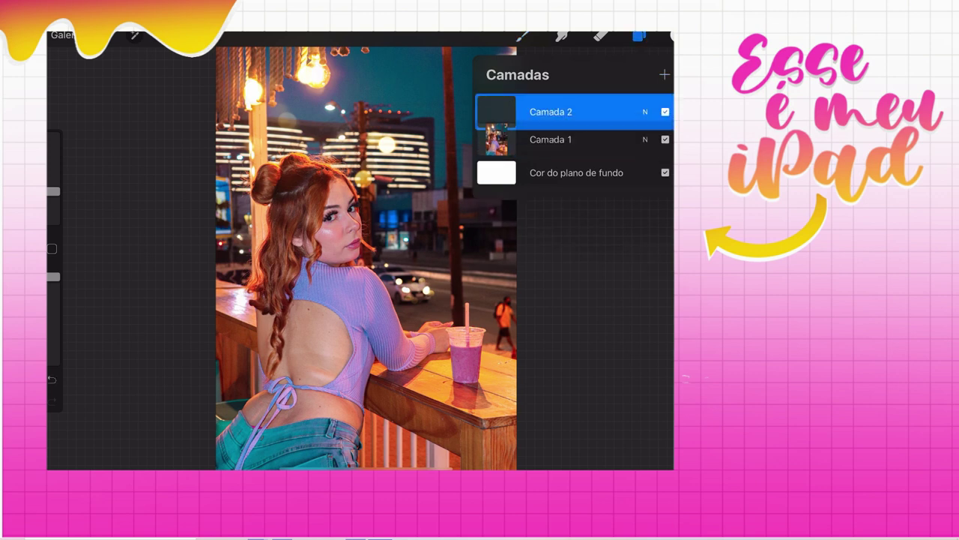
pyautogui.click(670, 36)
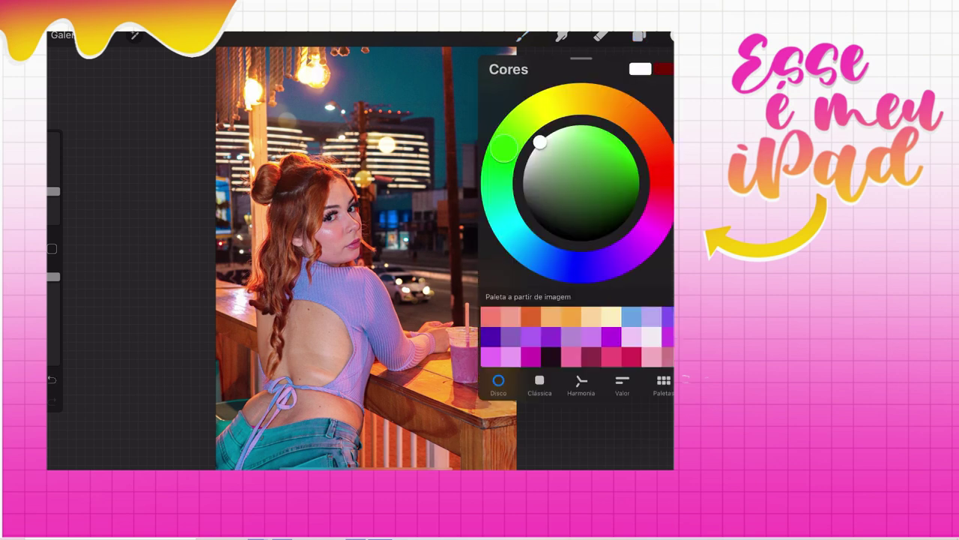
pyautogui.click(663, 382)
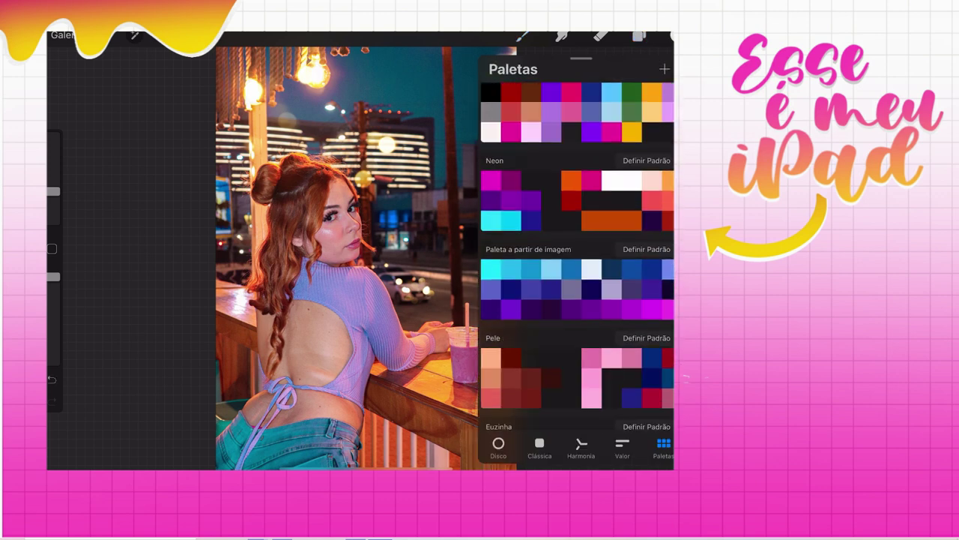
# - With a smaller brush, paint and fill brown contour strokes along the cheek
pyautogui.click(669, 36)
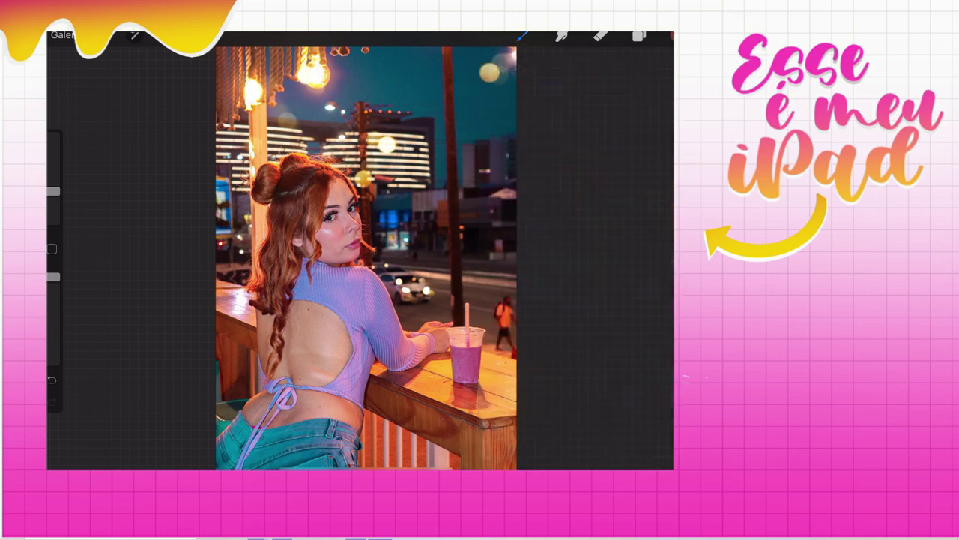
pyautogui.scroll(10, 337, 225)
pyautogui.moveTo(269, 112); pyautogui.dragTo(271, 157)
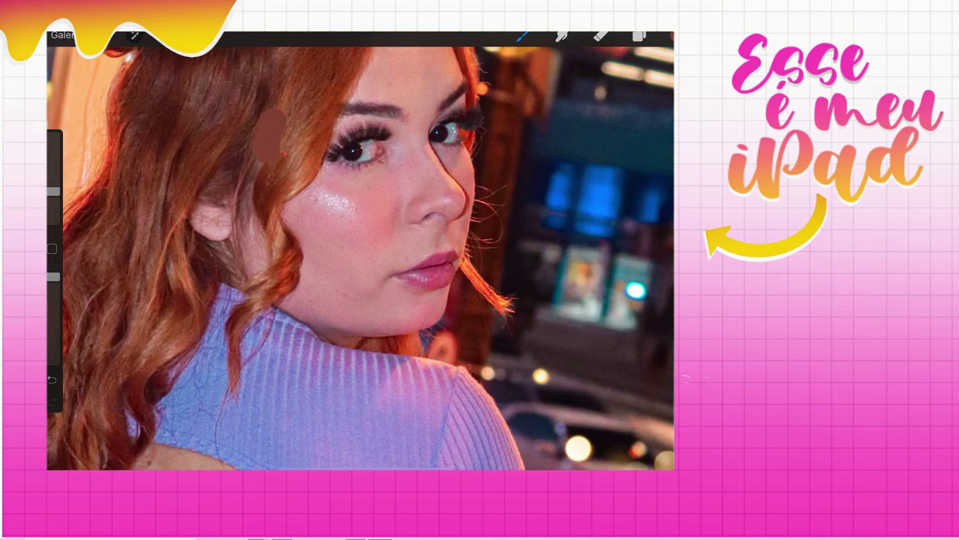
pyautogui.moveTo(261, 197); pyautogui.dragTo(304, 235)
pyautogui.hotkey('ctrl', 'z')
pyautogui.hotkey('ctrl', 'z')
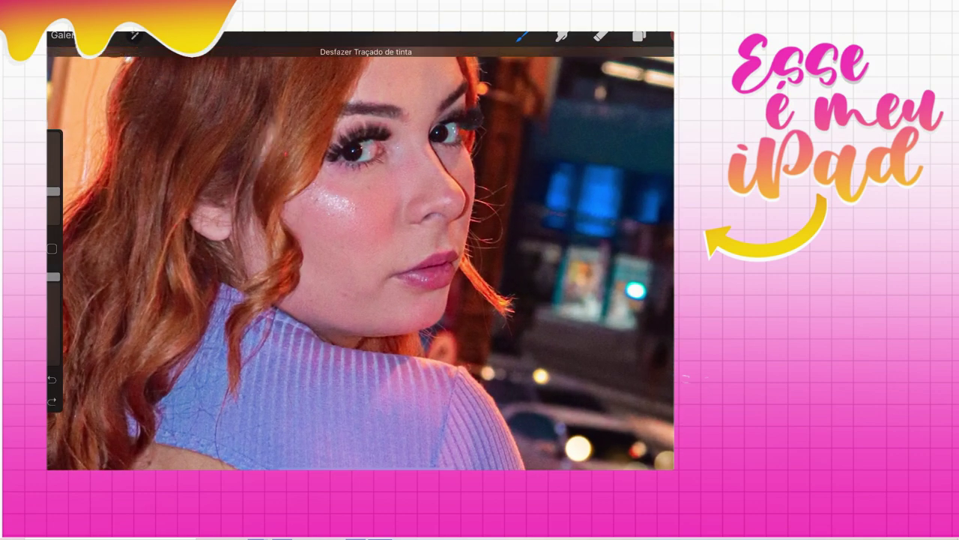
pyautogui.moveTo(53, 192); pyautogui.dragTo(52, 214)
pyautogui.moveTo(300, 245); pyautogui.dragTo(358, 264)
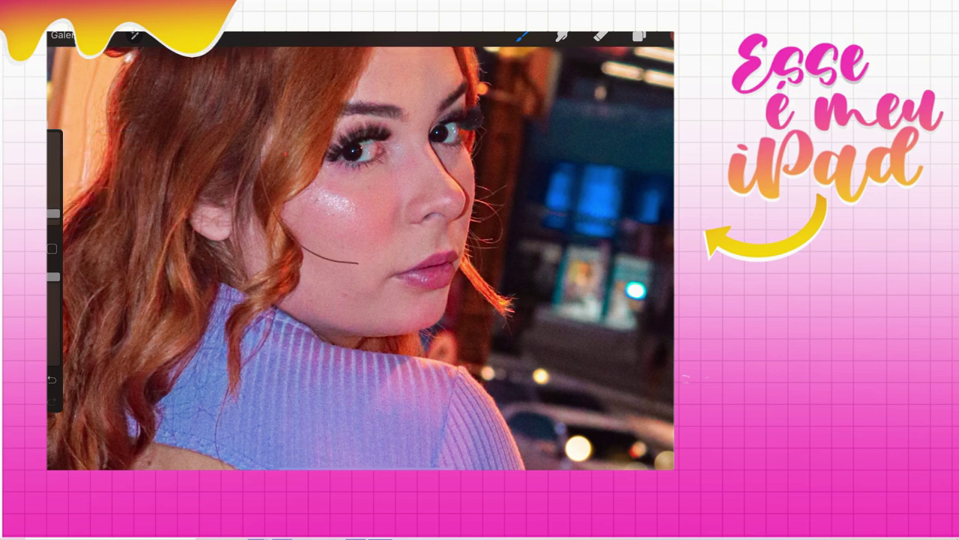
pyautogui.moveTo(283, 207); pyautogui.dragTo(355, 253)
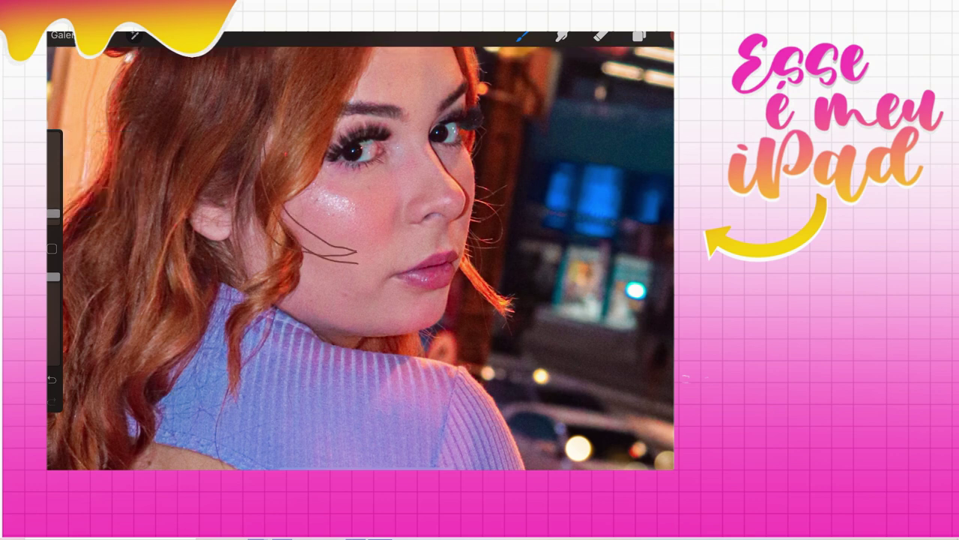
pyautogui.moveTo(671, 35); pyautogui.dragTo(276, 231)
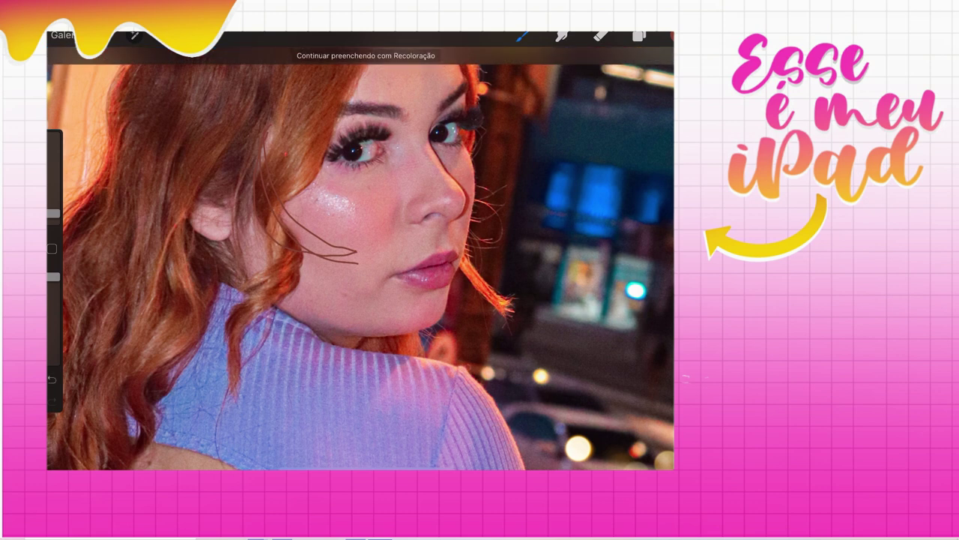
pyautogui.moveTo(671, 35); pyautogui.dragTo(305, 224)
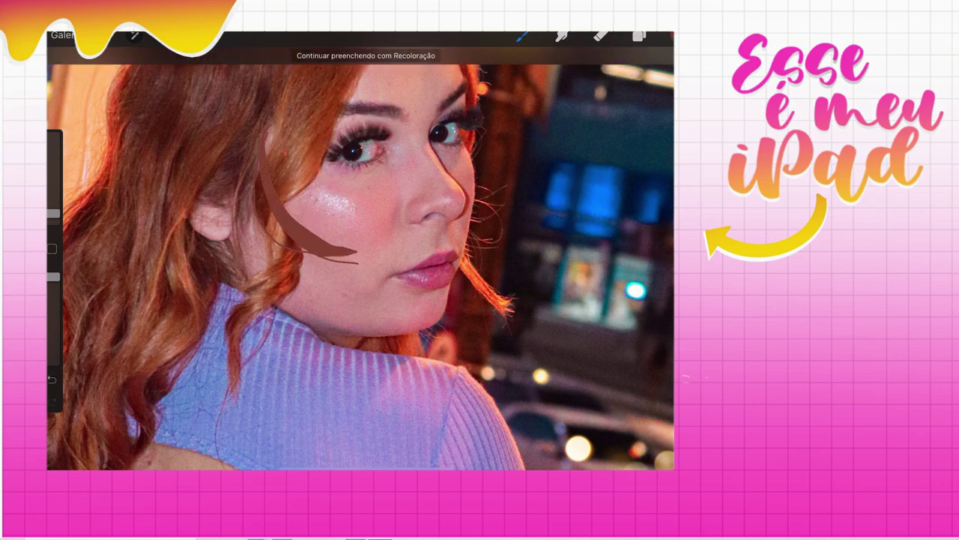
# - Add contour strokes along the nose and under the lips, then Gaussian-blur the contour 13.6%
pyautogui.click(135, 35)
pyautogui.click(521, 36)
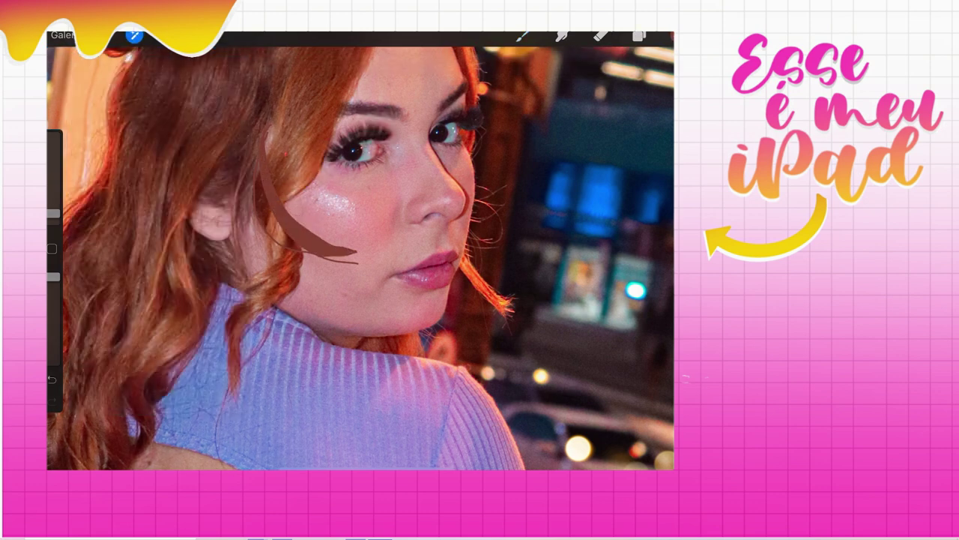
pyautogui.moveTo(409, 148); pyautogui.dragTo(425, 196)
pyautogui.moveTo(431, 180); pyautogui.dragTo(427, 195)
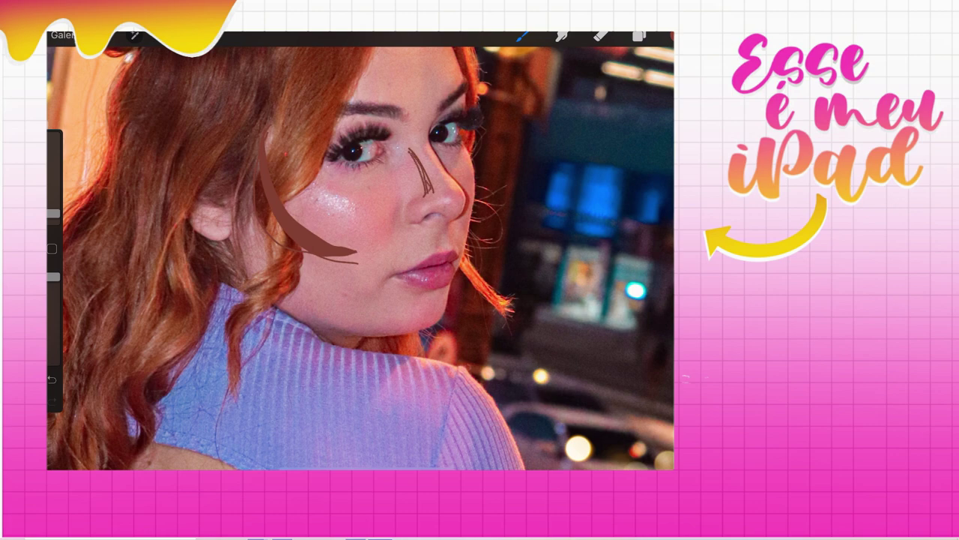
pyautogui.moveTo(437, 147); pyautogui.dragTo(456, 179)
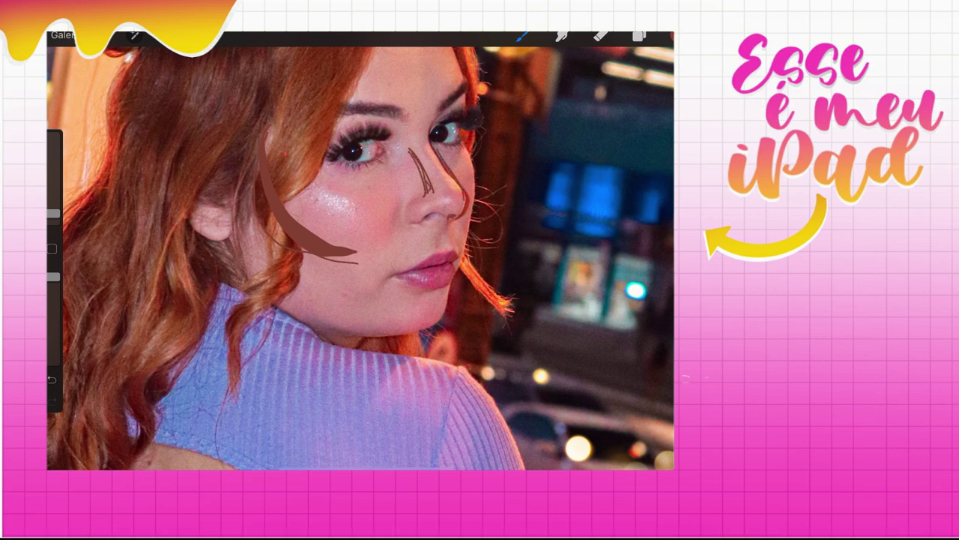
pyautogui.moveTo(425, 291); pyautogui.dragTo(442, 294)
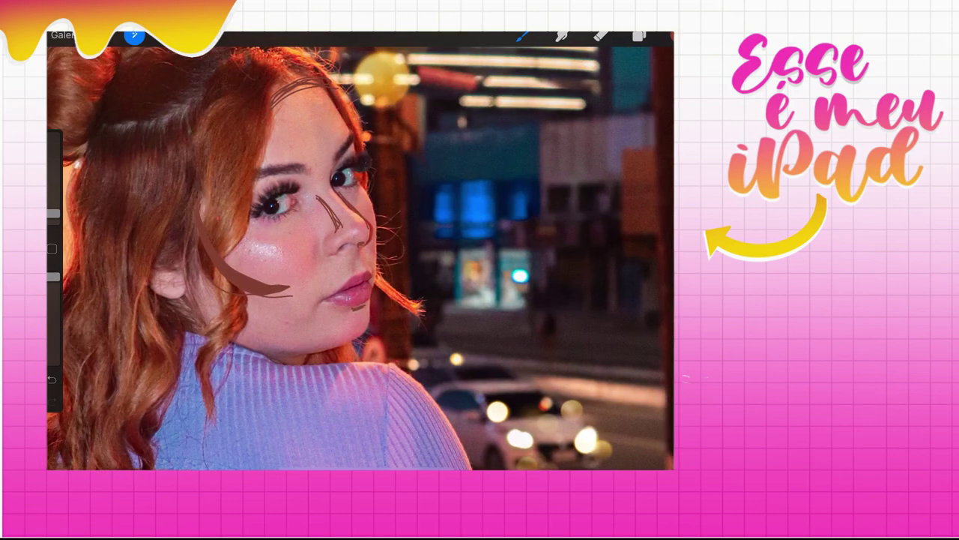
pyautogui.moveTo(360, 262); pyautogui.dragTo(435, 262)
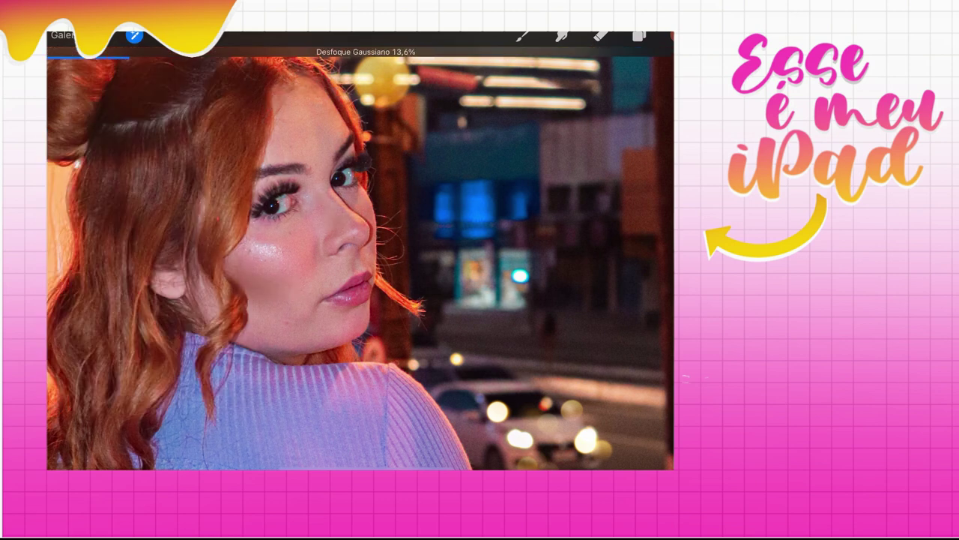
pyautogui.click(638, 35)
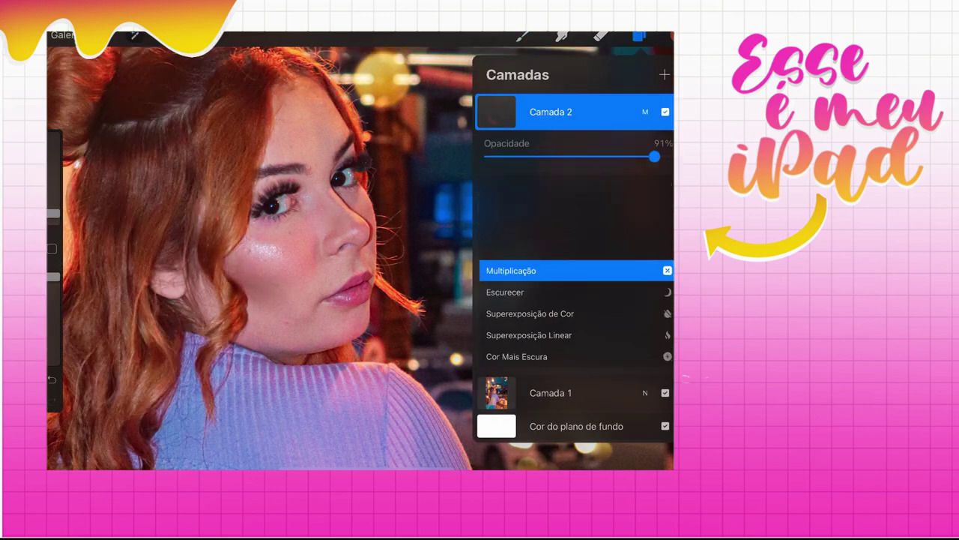
# - Pick pink from the palettes and paint a filled blush patch on the cheek
pyautogui.click(644, 112)
pyautogui.click(645, 112)
pyautogui.click(645, 112)
pyautogui.click(670, 36)
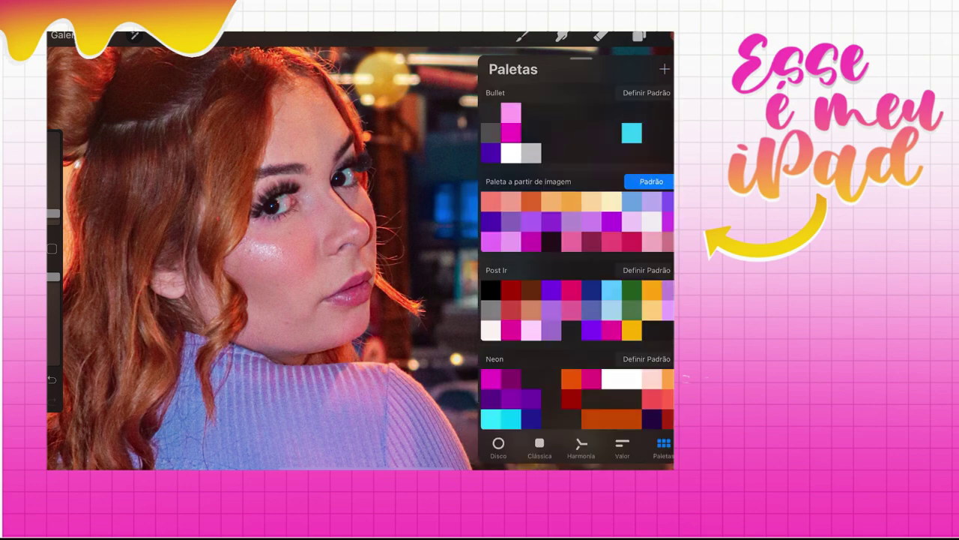
pyautogui.click(572, 310)
pyautogui.click(669, 36)
pyautogui.moveTo(270, 236); pyautogui.dragTo(267, 237)
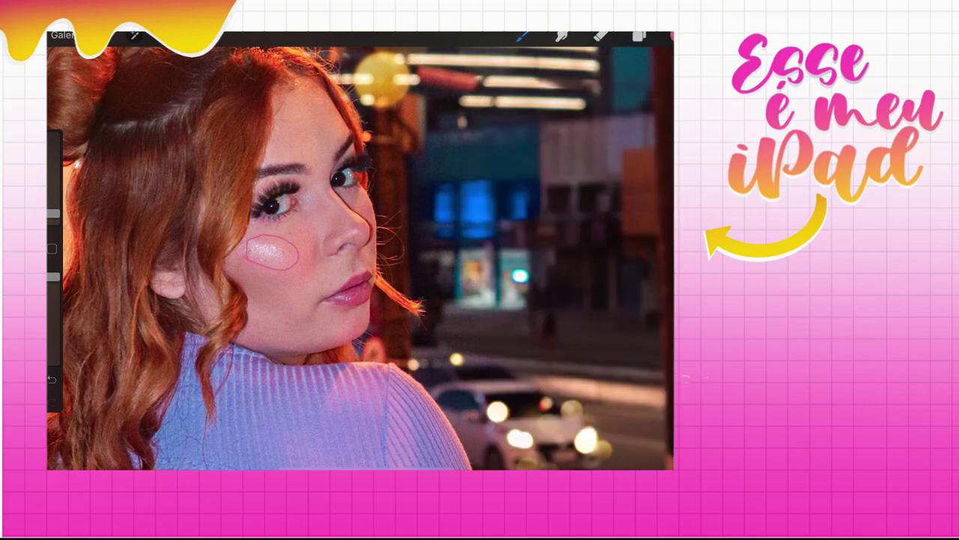
pyautogui.moveTo(672, 35); pyautogui.dragTo(271, 252)
# - Gaussian-blur the blush patch to 27.4% and adjust the blush layer's blend mode
pyautogui.click(522, 35)
pyautogui.click(97, 187)
pyautogui.click(85, 201)
pyautogui.moveTo(225, 300); pyautogui.dragTo(394, 299)
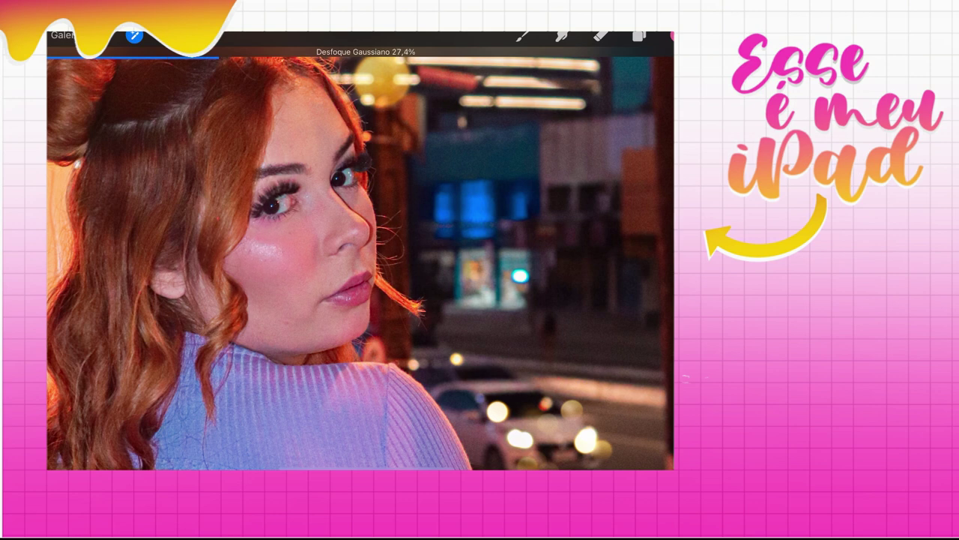
pyautogui.click(639, 35)
pyautogui.click(647, 107)
pyautogui.click(557, 270)
pyautogui.click(646, 107)
pyautogui.click(639, 36)
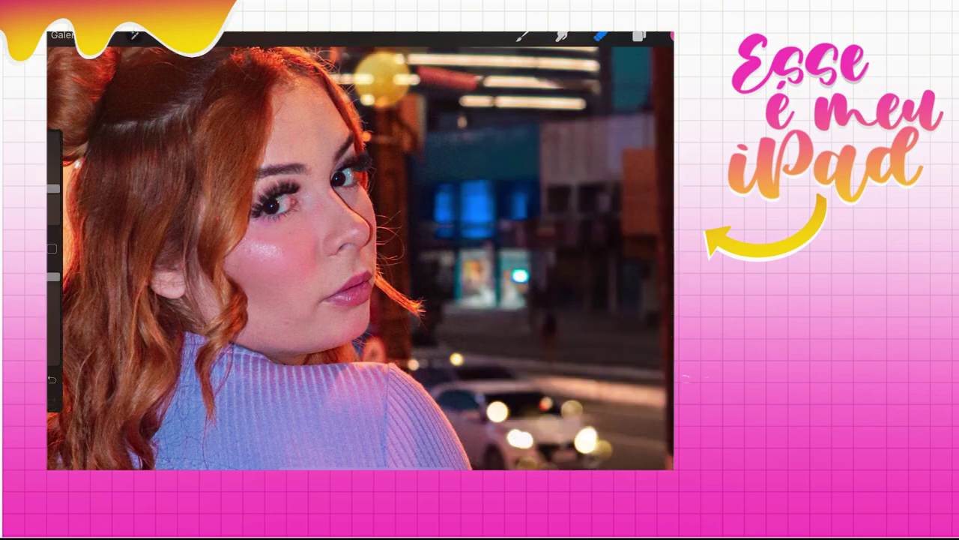
pyautogui.hotkey('ctrl', 'z')
# - Paint white highlights on both eyes and the cheekbone
pyautogui.click(670, 35)
pyautogui.click(523, 36)
pyautogui.scroll(5, 275, 170)
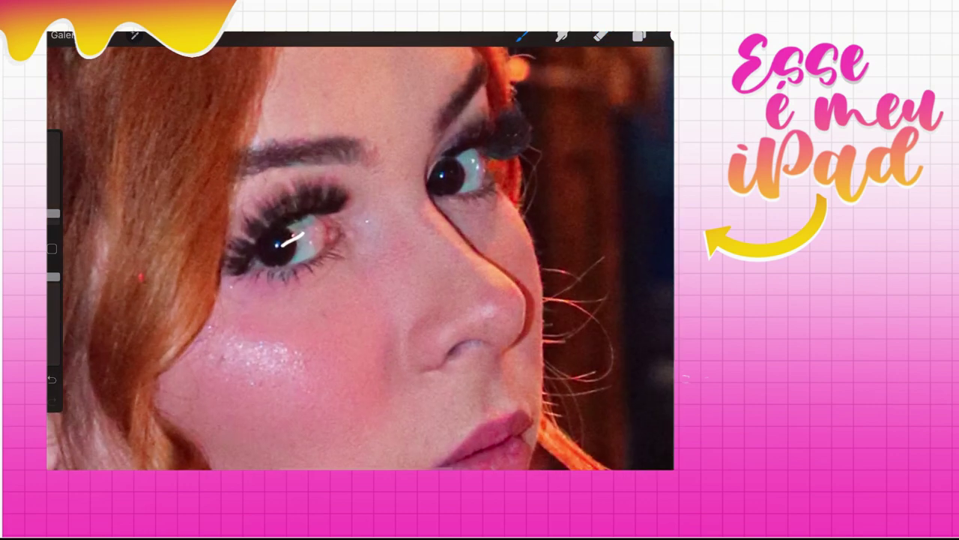
pyautogui.moveTo(275, 245); pyautogui.dragTo(297, 235)
pyautogui.moveTo(439, 177); pyautogui.dragTo(480, 168)
pyautogui.scroll(-3, 360, 259)
pyautogui.moveTo(211, 276); pyautogui.dragTo(282, 298)
pyautogui.scroll(-2, 359, 259)
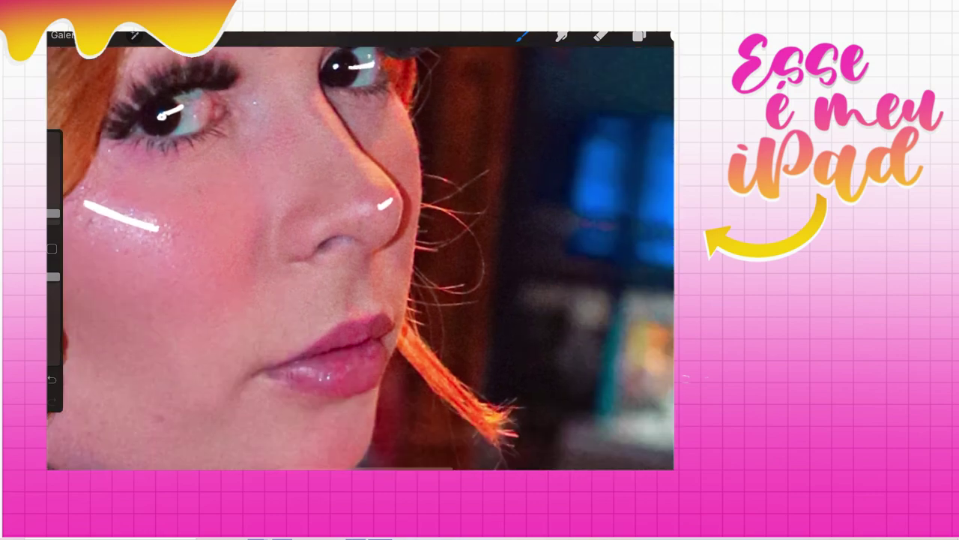
# - Gaussian-blur the highlights 11.1% and set layer 4 to Add at 20%
pyautogui.click(135, 35)
pyautogui.click(128, 188)
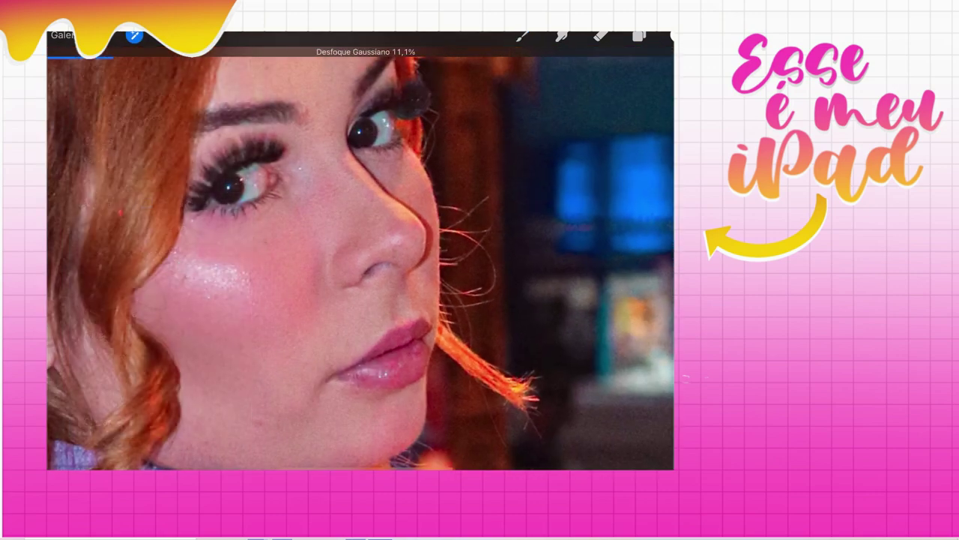
pyautogui.click(639, 35)
pyautogui.click(644, 112)
pyautogui.scroll(2, 575, 269)
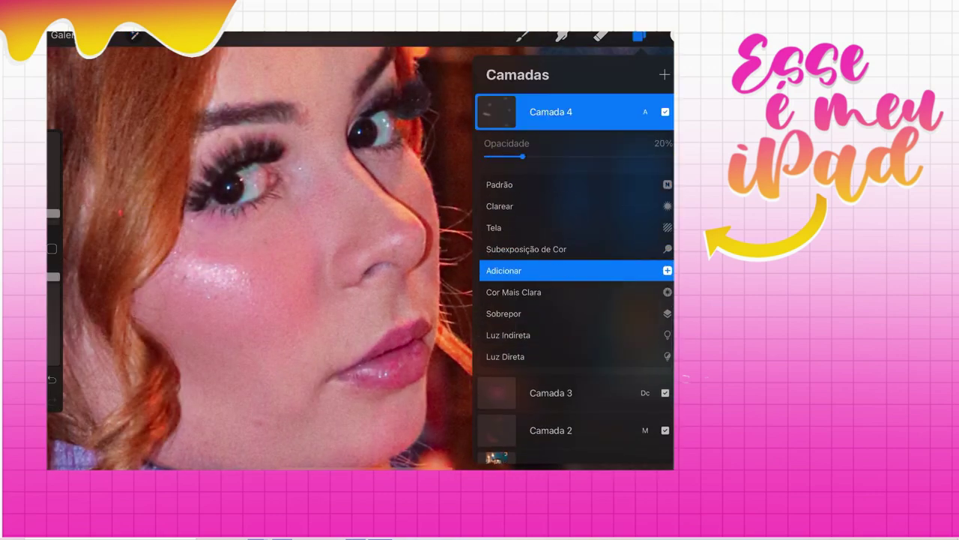
pyautogui.scroll(-5, 360, 259)
pyautogui.scroll(5, 360, 225)
# - Freehand-select part of the face and apply Gaussian blur to it again
pyautogui.click(116, 36)
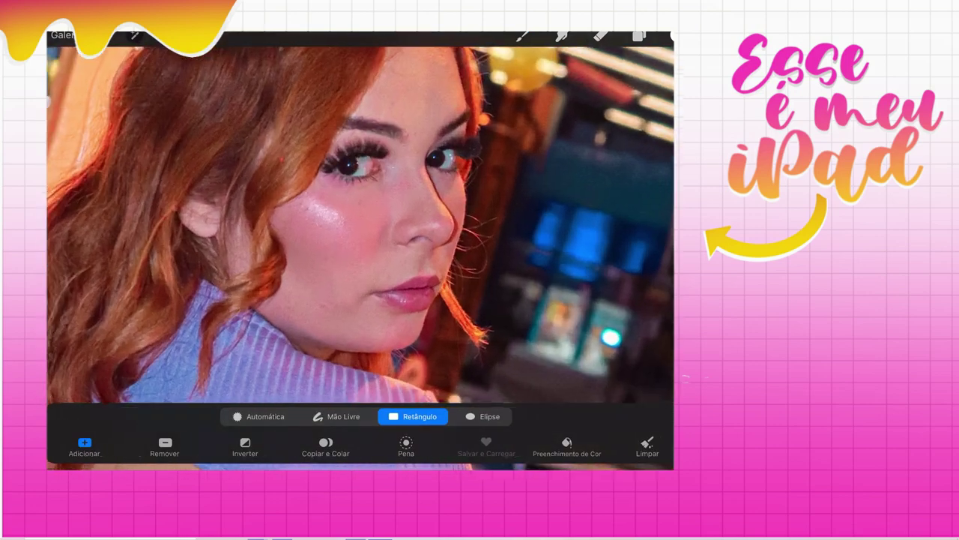
pyautogui.click(336, 416)
pyautogui.click(133, 35)
pyautogui.click(100, 185)
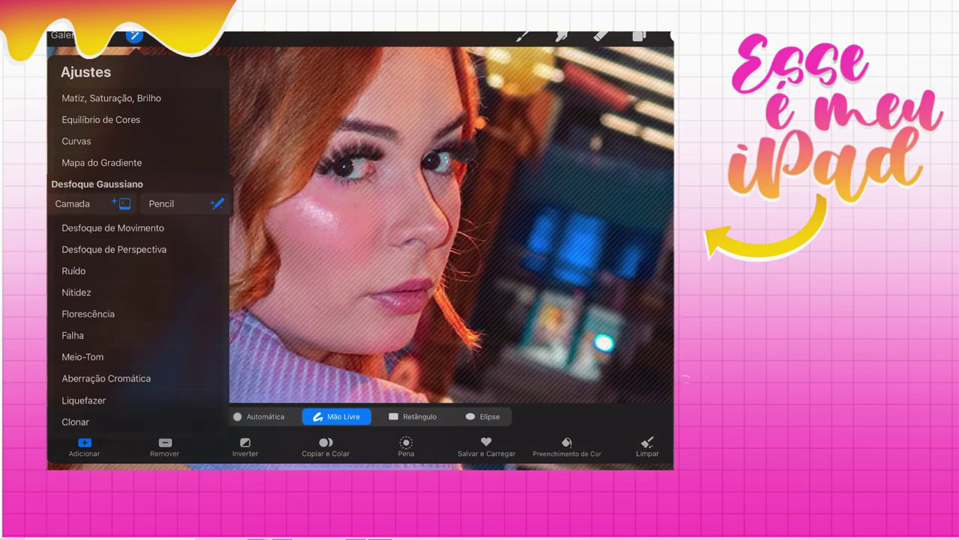
pyautogui.click(79, 202)
pyautogui.click(639, 35)
pyautogui.scroll(-5, 360, 259)
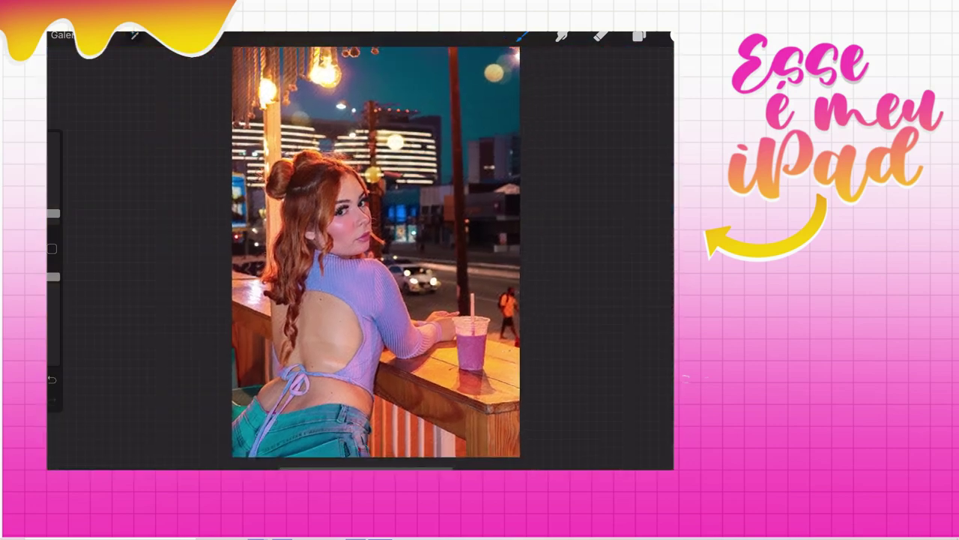
# - Export the retouched portrait as a JPEG and return to the home screen
pyautogui.click(93, 36)
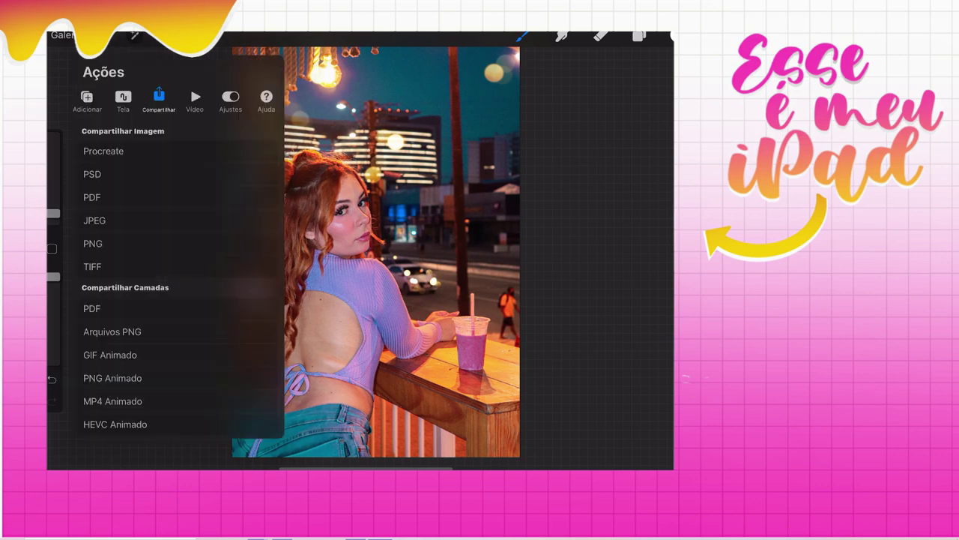
pyautogui.click(94, 221)
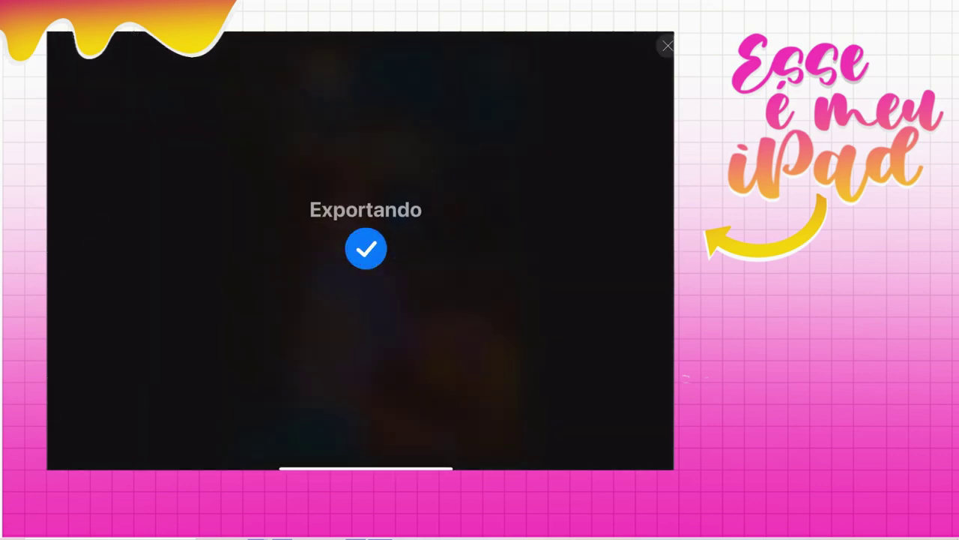
pyautogui.click(250, 322)
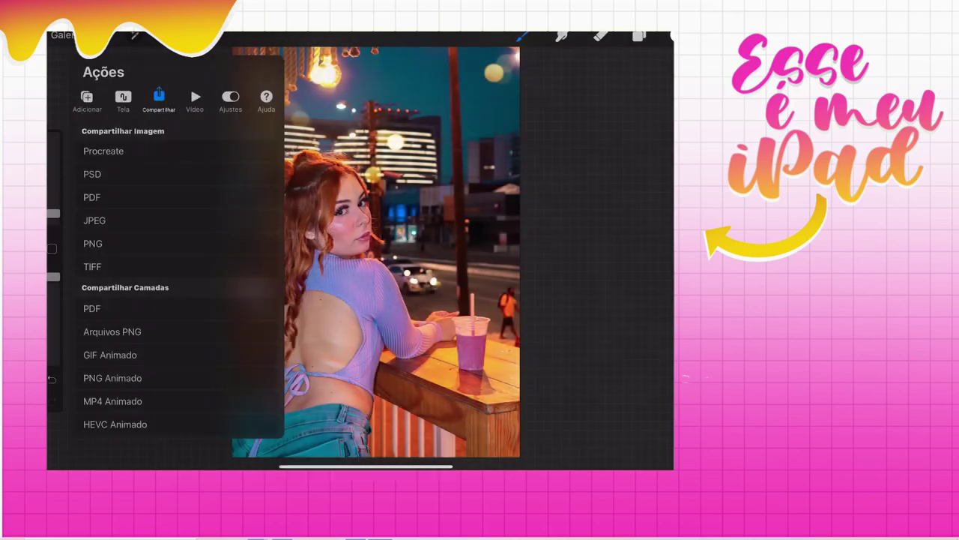
pyautogui.moveTo(365, 466); pyautogui.dragTo(366, 284)
pyautogui.moveTo(524, 225); pyautogui.dragTo(187, 224)
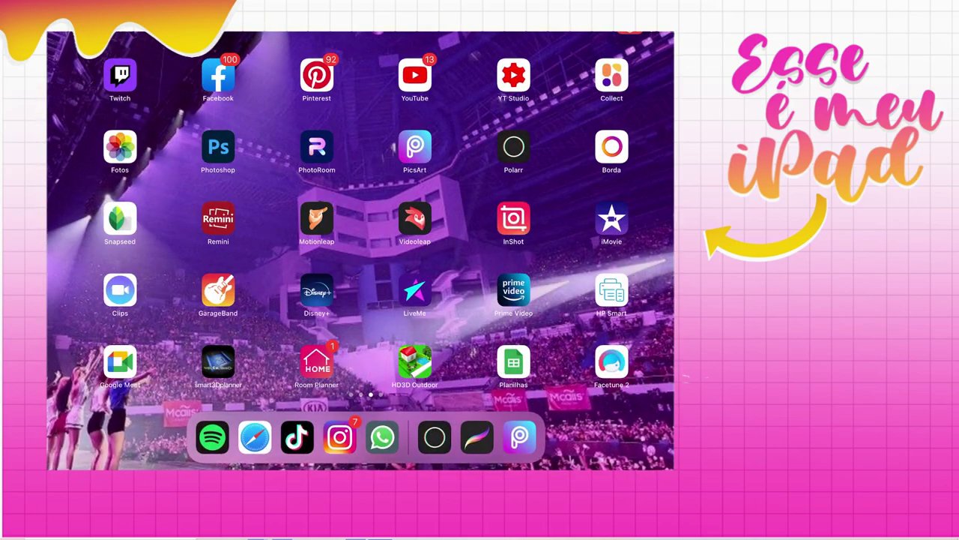
# - View the exported portrait in Photos, start a new Instagram post with it, then close the post
pyautogui.moveTo(524, 225)
pyautogui.mouseDown()
pyautogui.moveTo(187, 224)
pyautogui.moveTo(525, 225)
pyautogui.mouseUp()
pyautogui.click(120, 147)
pyautogui.click(552, 418)
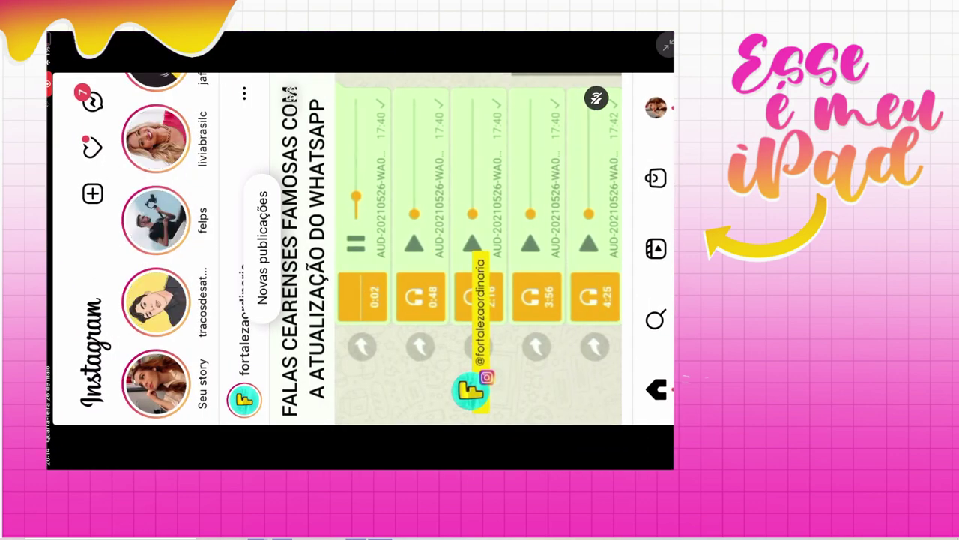
pyautogui.click(93, 194)
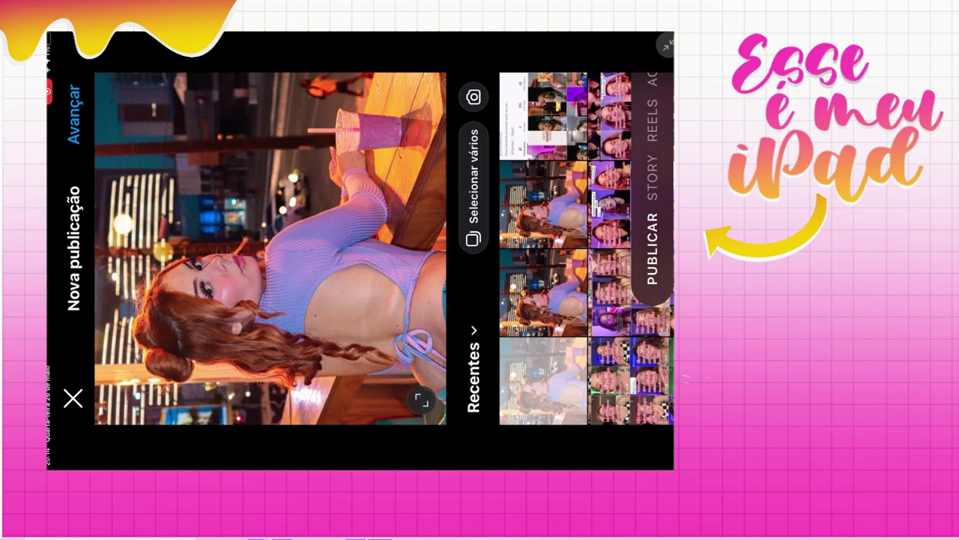
pyautogui.click(73, 397)
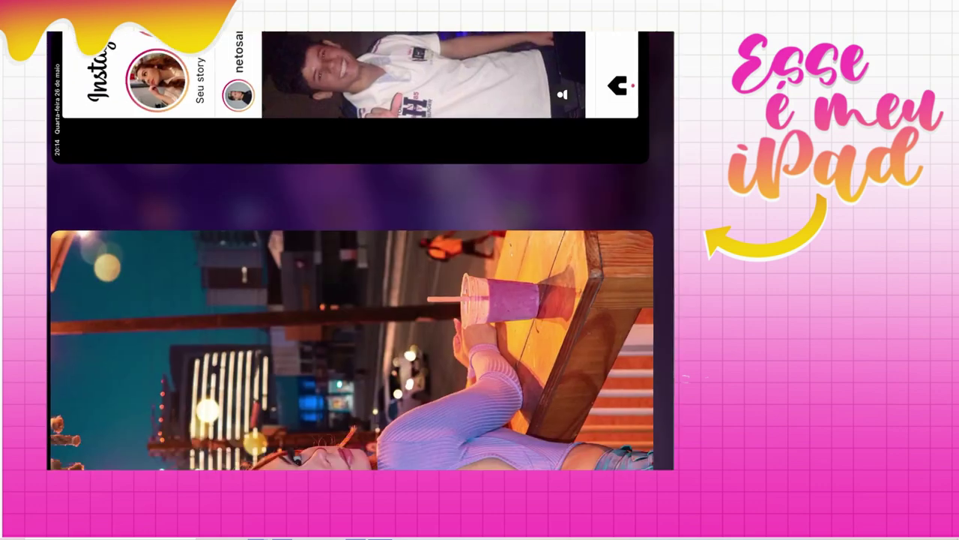